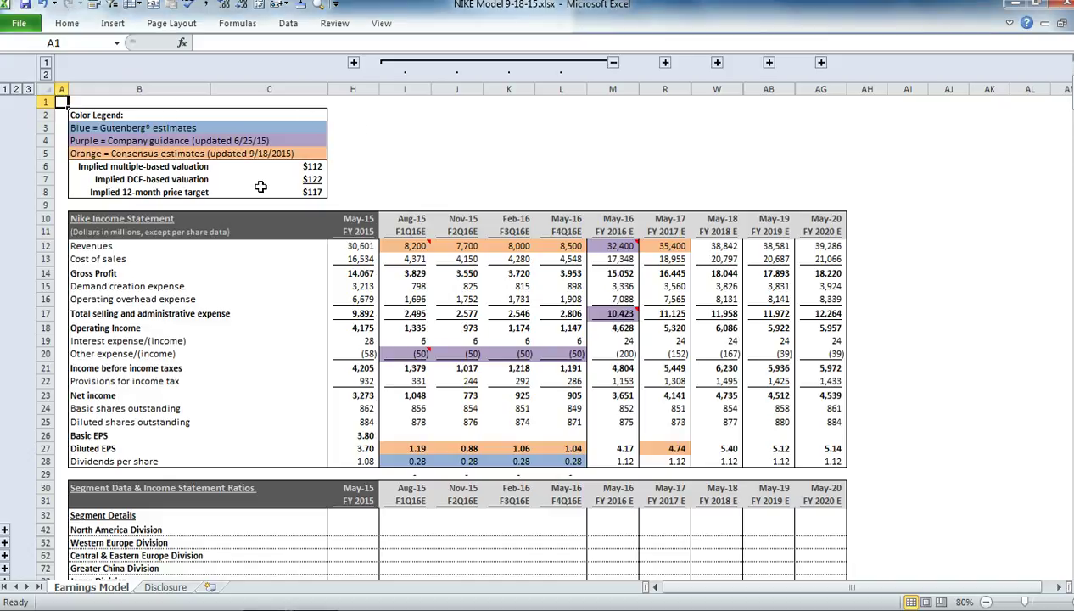
Expand the North America Division rows in the segment details to preview them, and collapse them again.
scroll(260, 187, "down", 4)
scroll(261, 187, "up", 4)
scroll(261, 204, "down", 3)
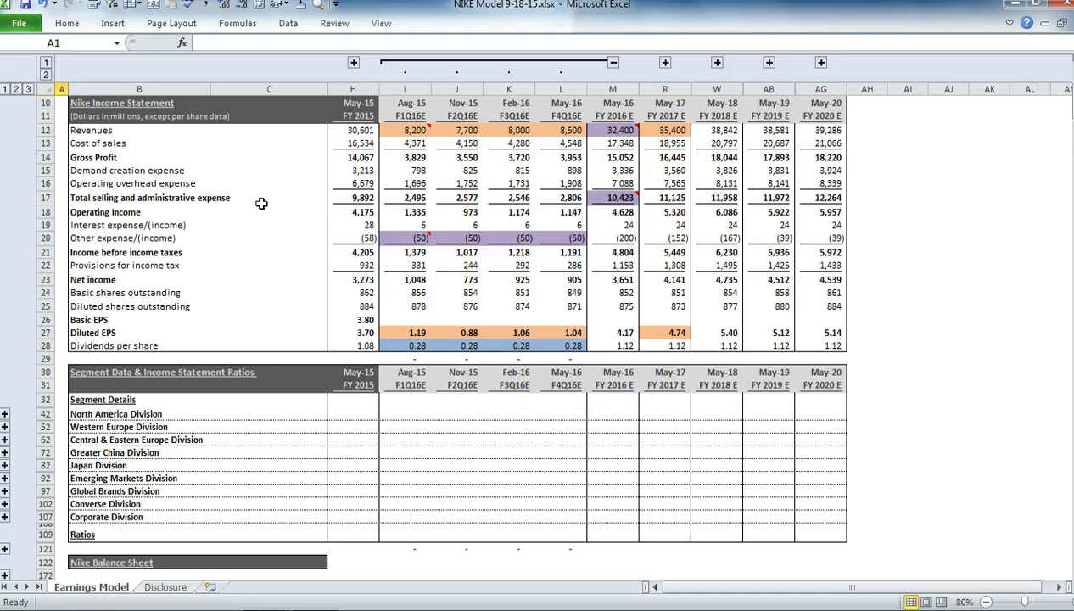
scroll(254, 209, "down", 1)
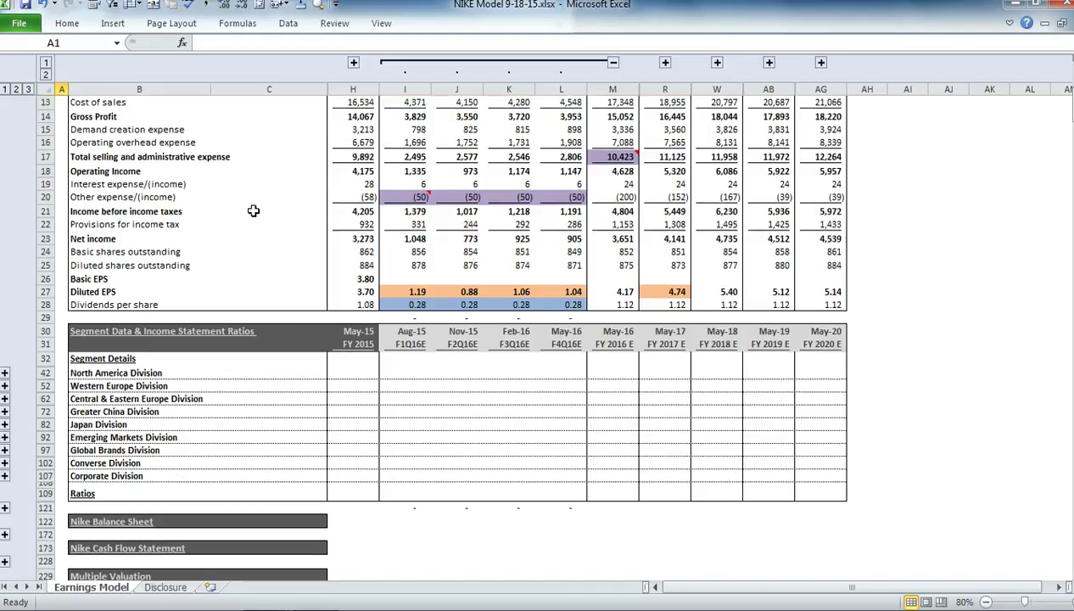
left_click(5, 373)
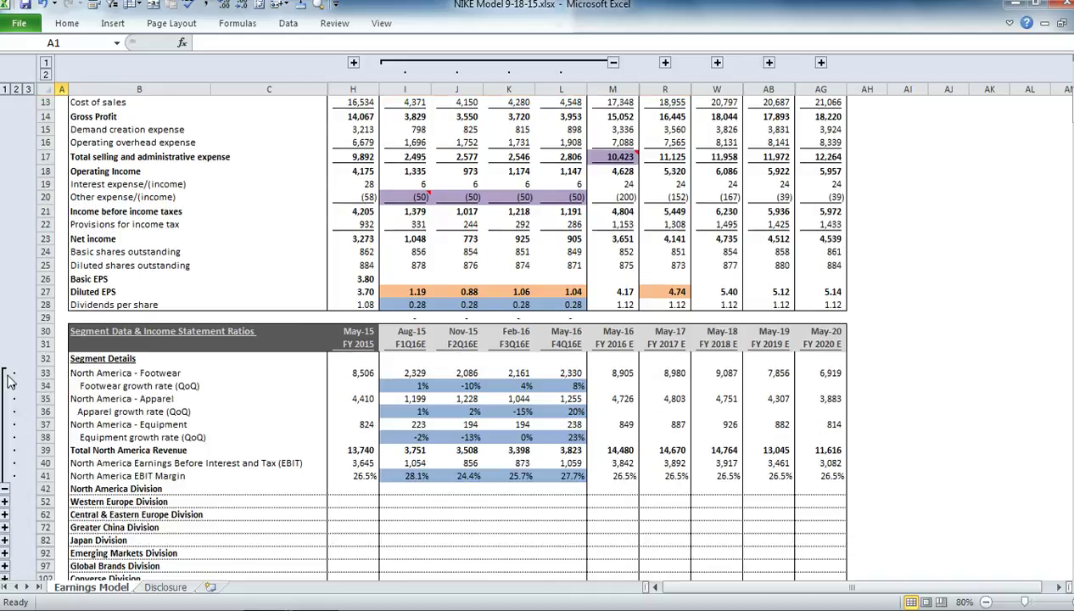
left_click(5, 492)
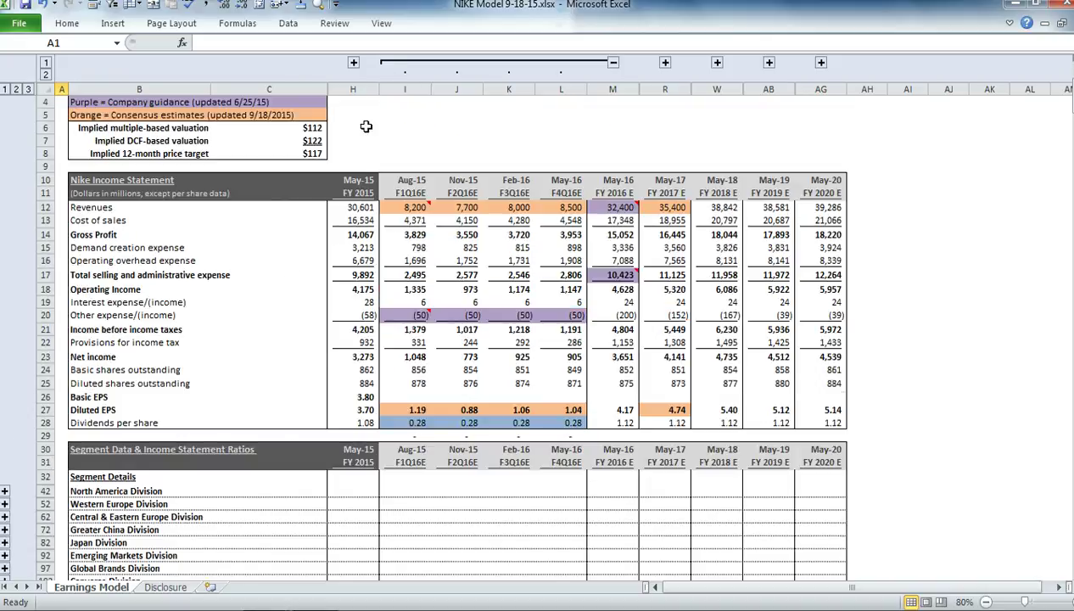
Expand the FY 2015 quarterly columns of the income statement to preview them, and collapse them again.
scroll(360, 84, "up", 3)
left_click(353, 62)
scroll(356, 67, "up", 1)
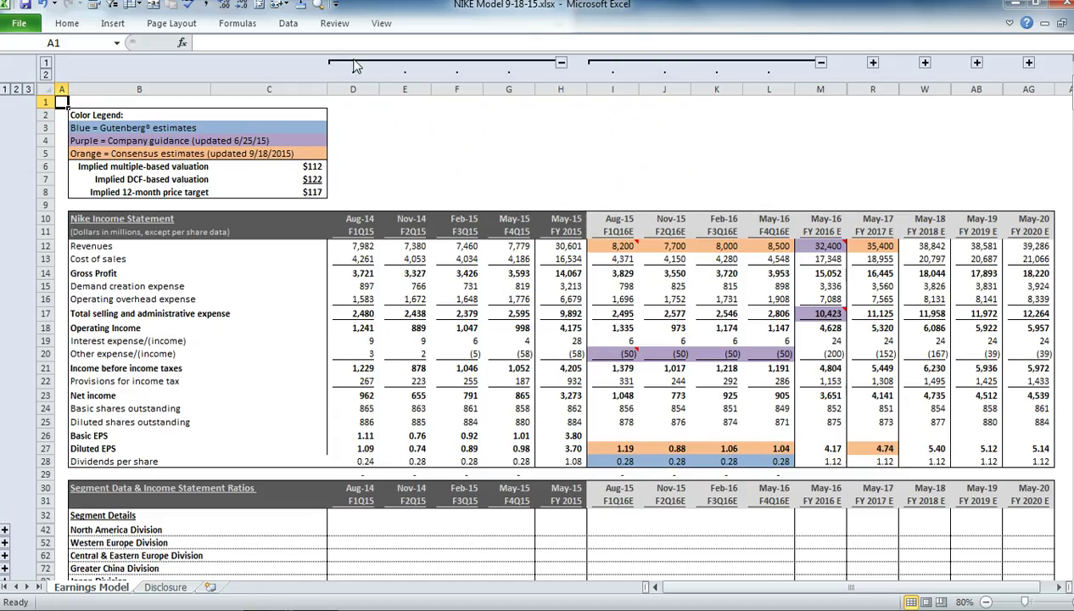
left_click(561, 62)
Freeze the panes at cell H12 so the period headings and the line-item labels remain in view.
left_click(365, 244)
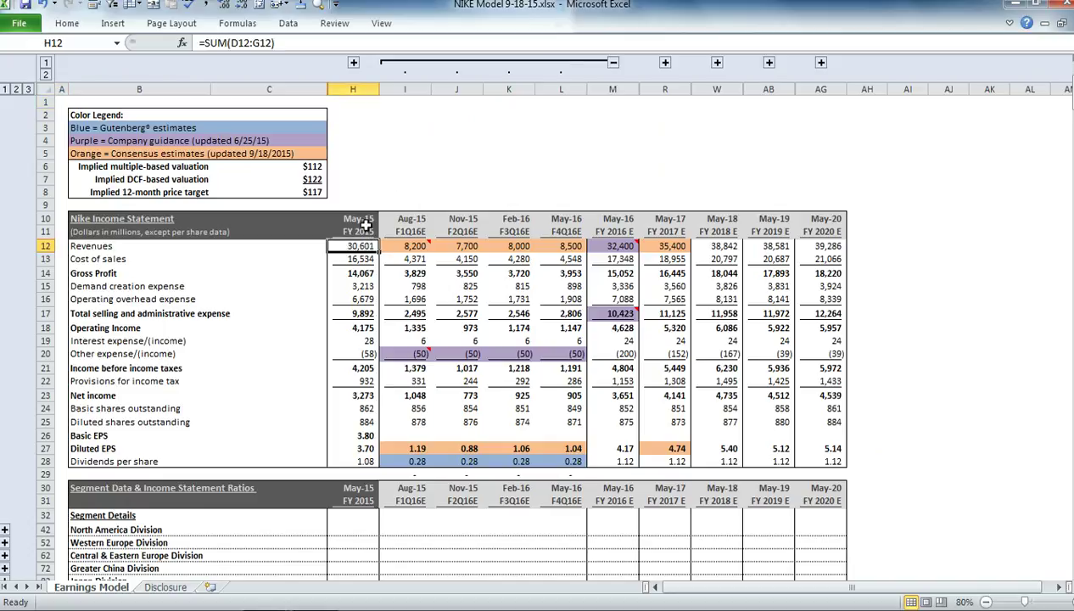
left_click(381, 23)
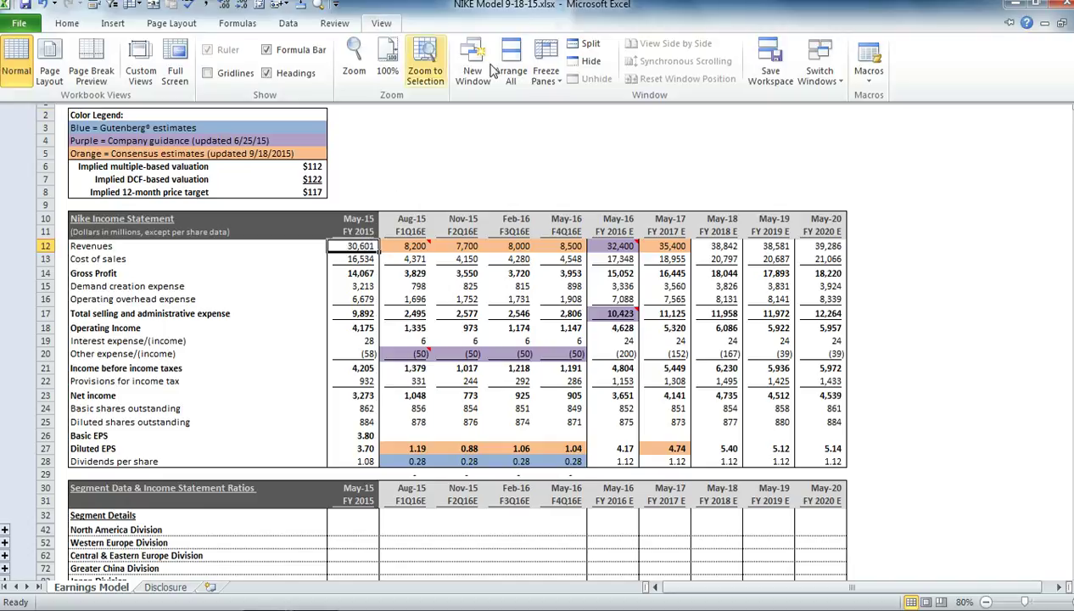
left_click(547, 73)
left_click(574, 106)
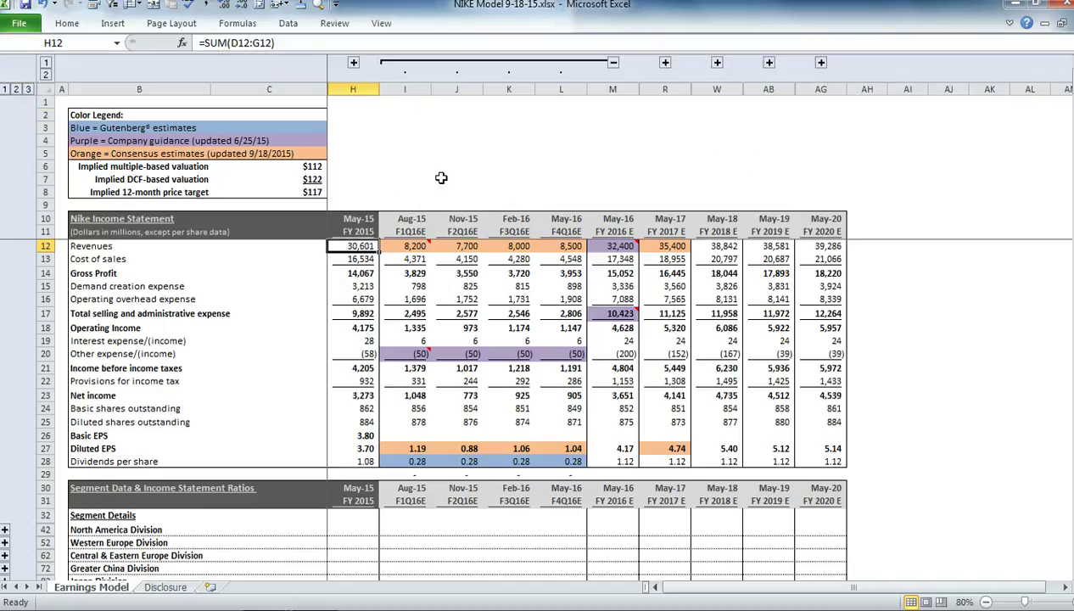
left_click(439, 176)
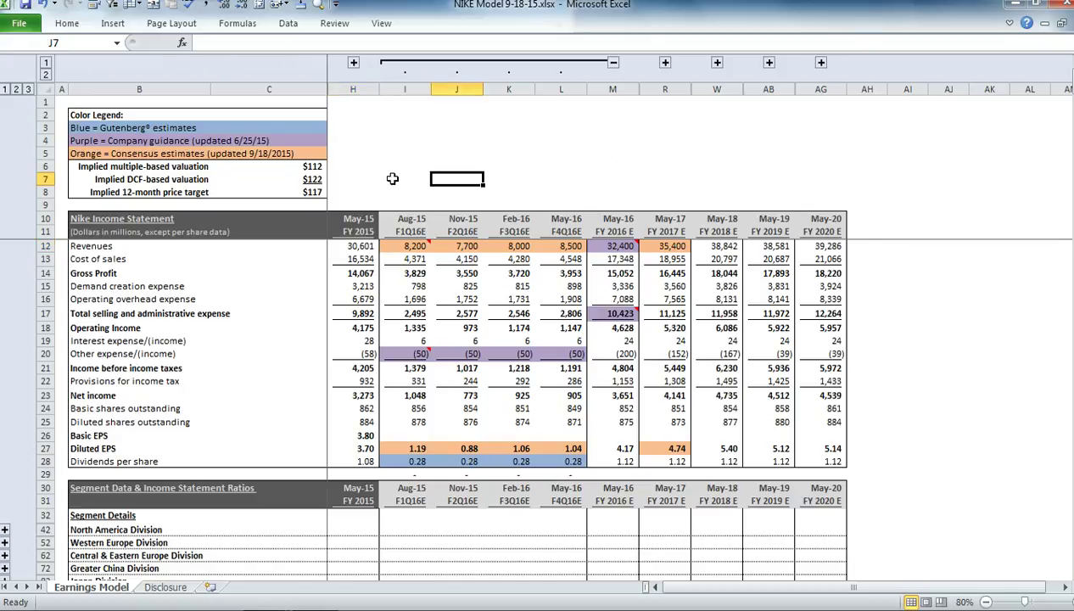
Review the color legend entries, the implied valuation lines and the formula behind the implied 12-month price target.
left_click(208, 126)
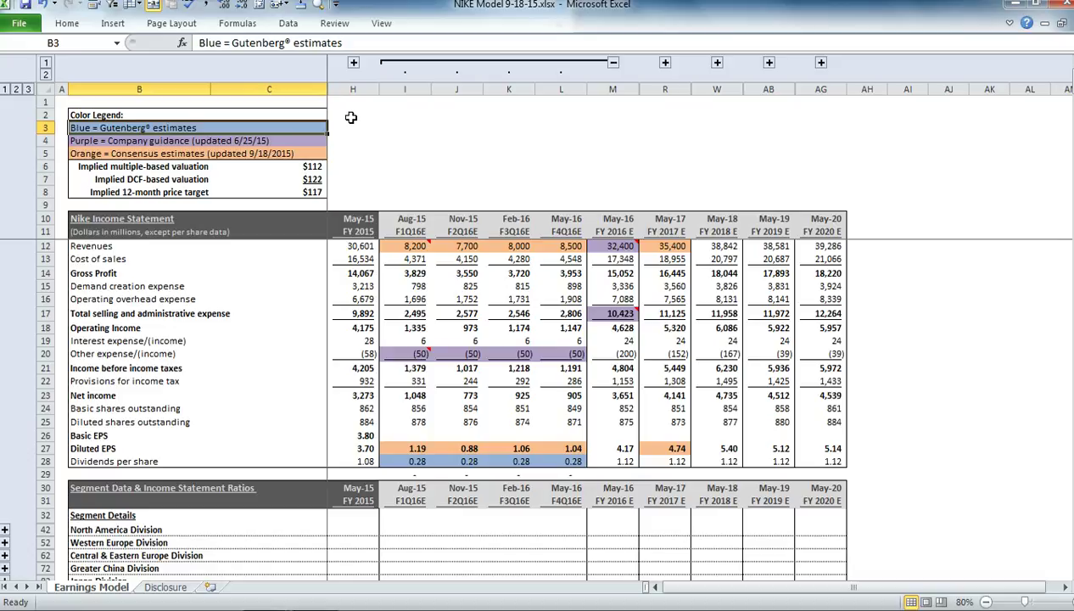
key("Down")
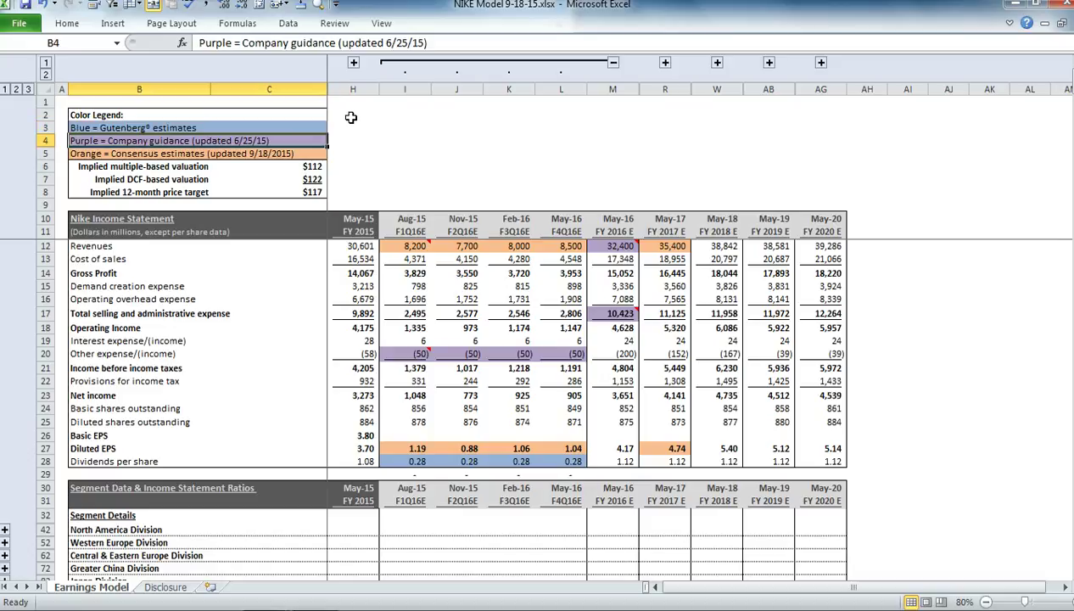
key("Down")
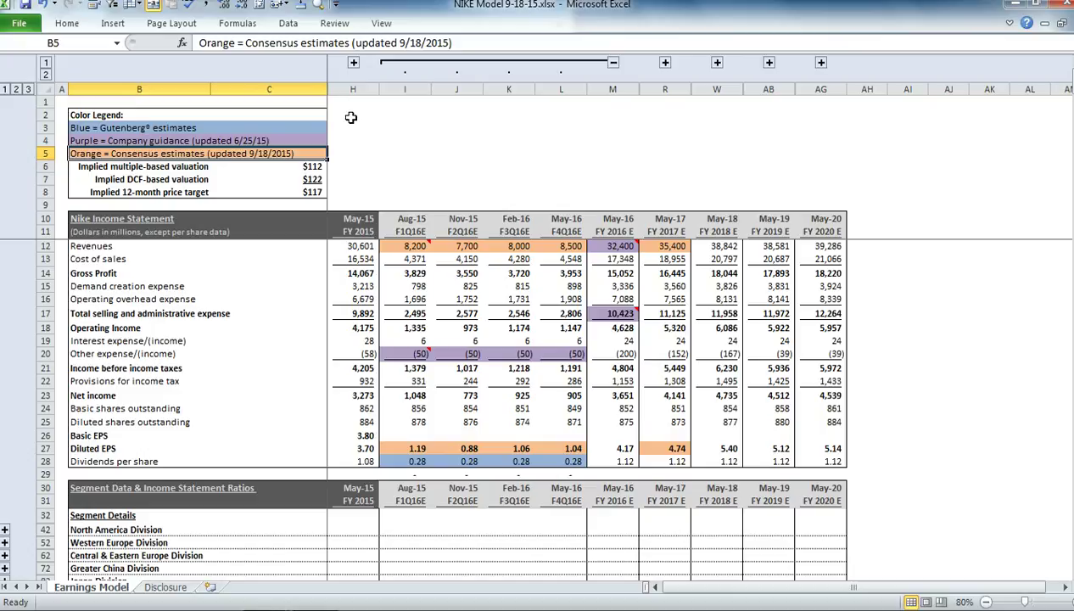
key("Down")
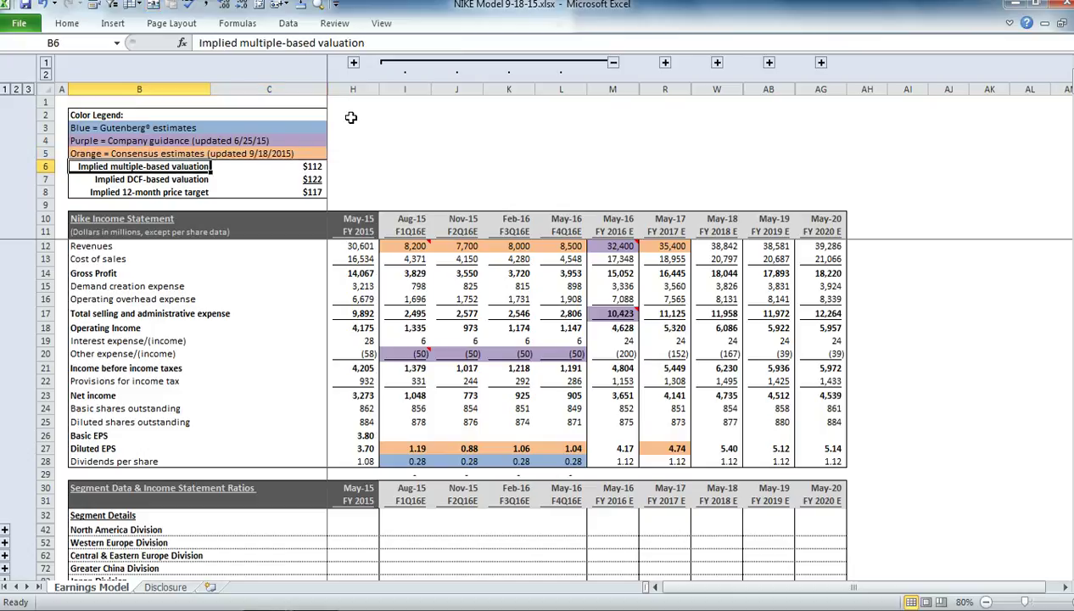
key("Down")
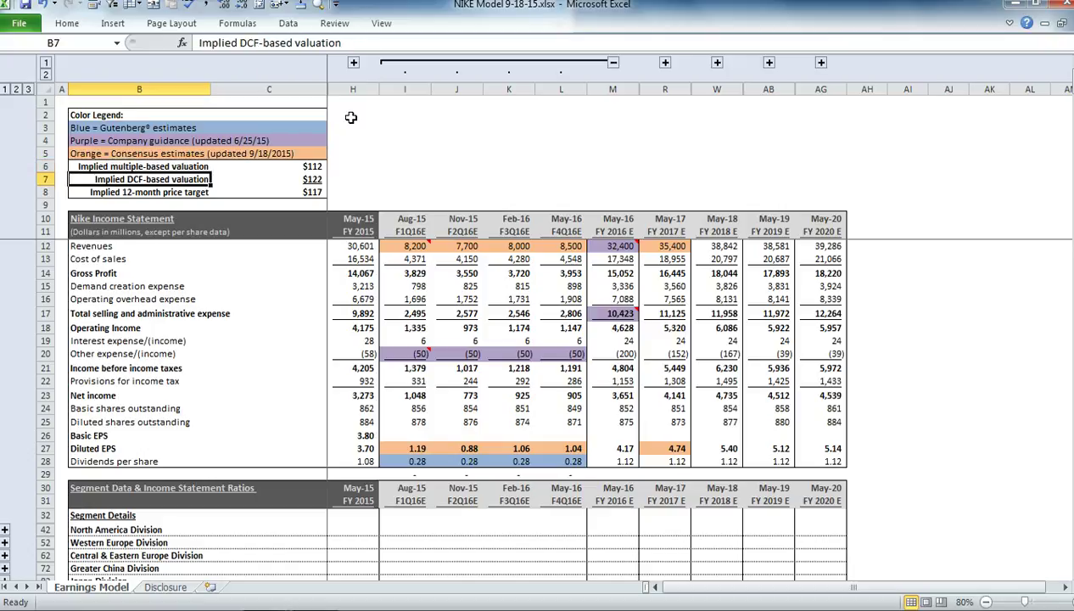
key("Down")
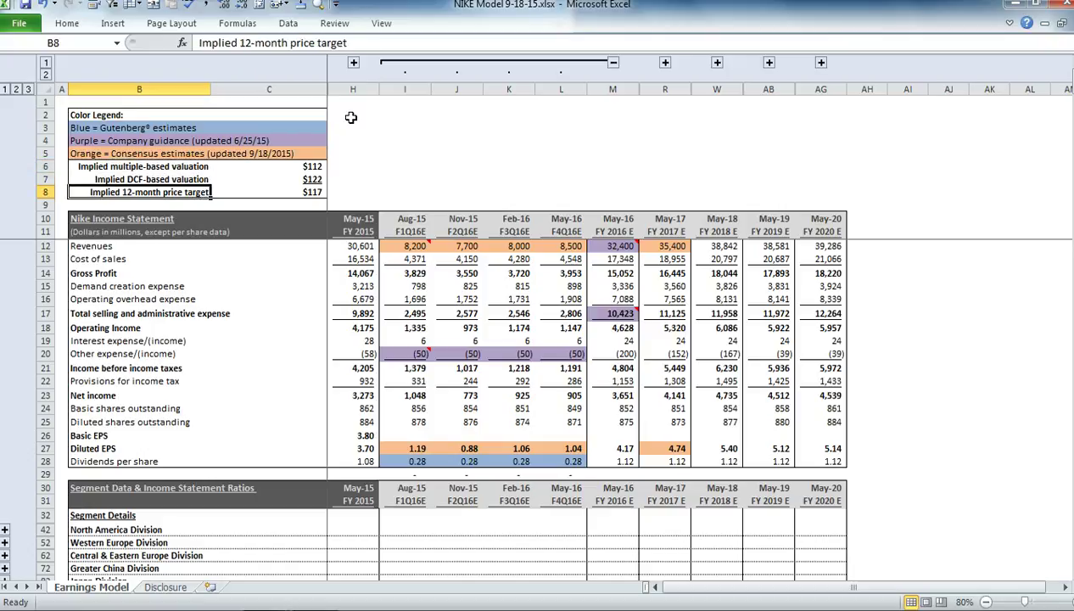
key("Right")
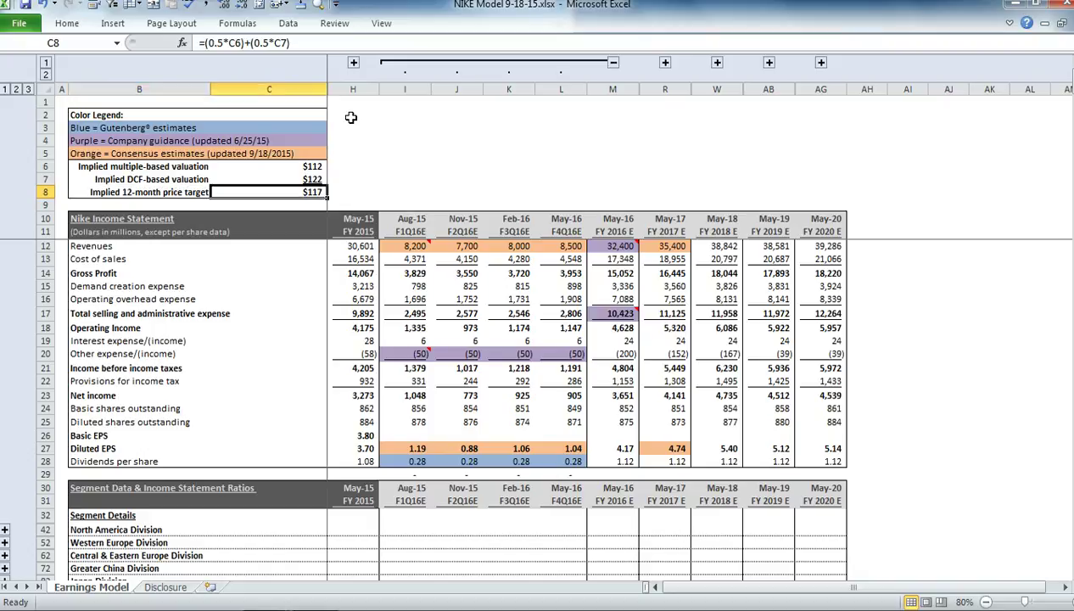
Review the income statement title and its May-15 and Aug-15 headings, and expand the FY 2015 quarterly columns.
left_click(163, 219)
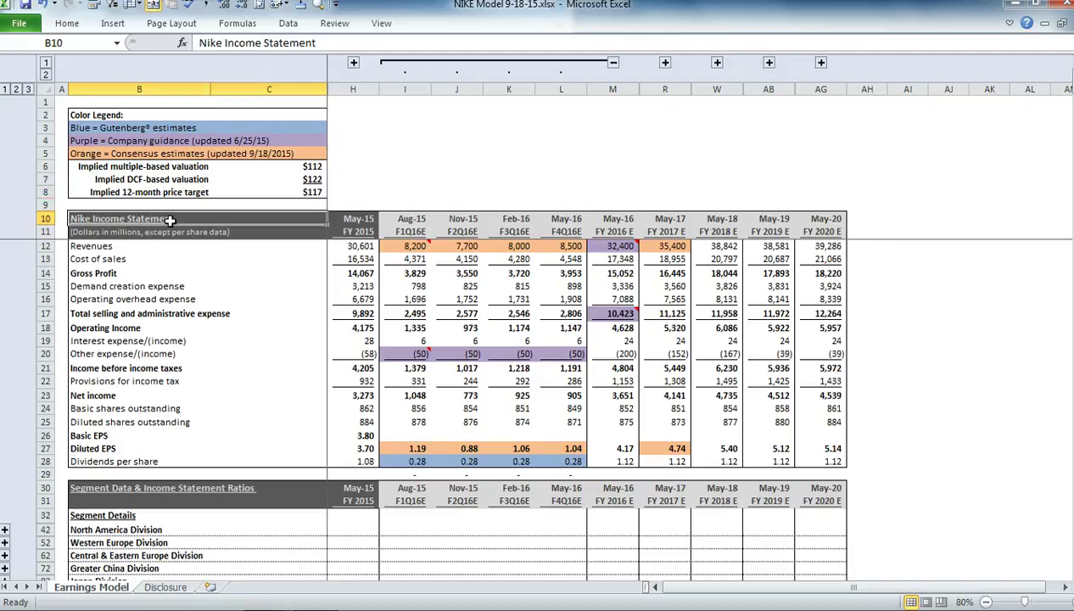
left_click(360, 213)
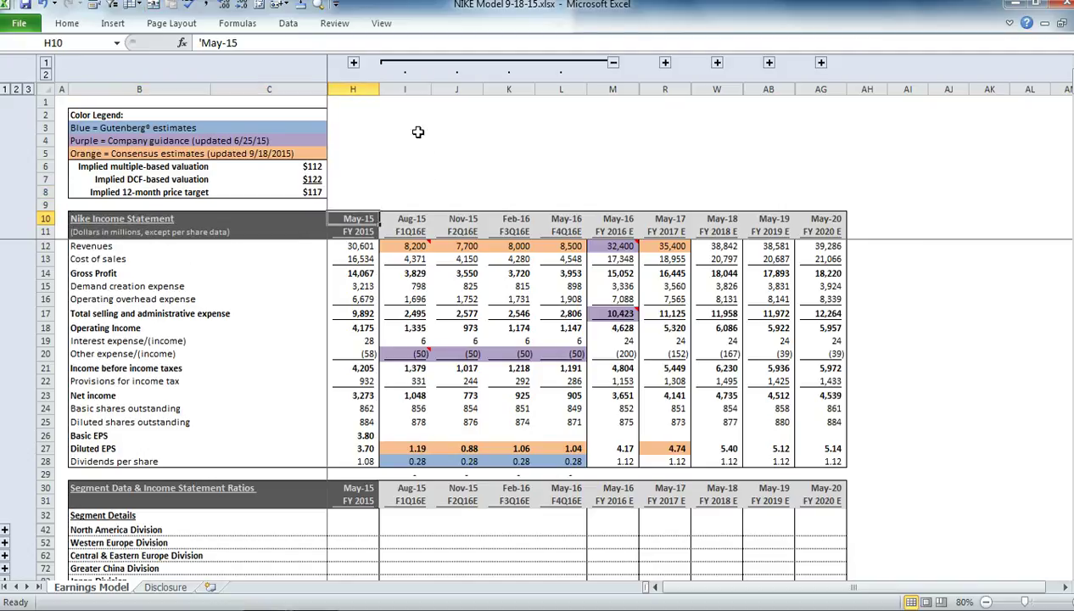
left_click(400, 222)
left_click(353, 63)
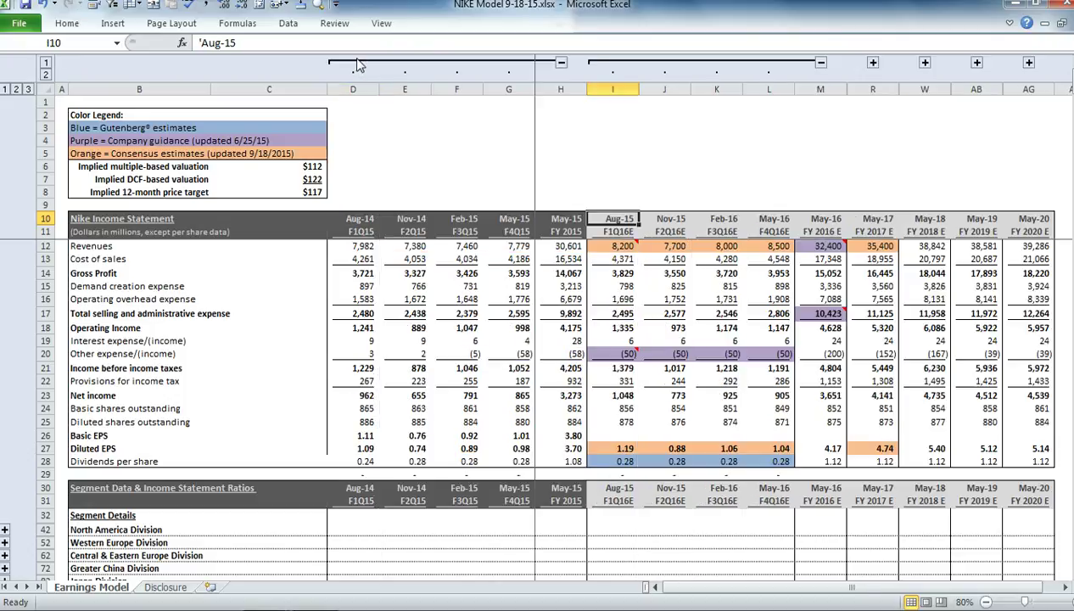
Examine the income statement's period headings from F1Q16E back through FY 2015 to F1Q15.
left_click(631, 234)
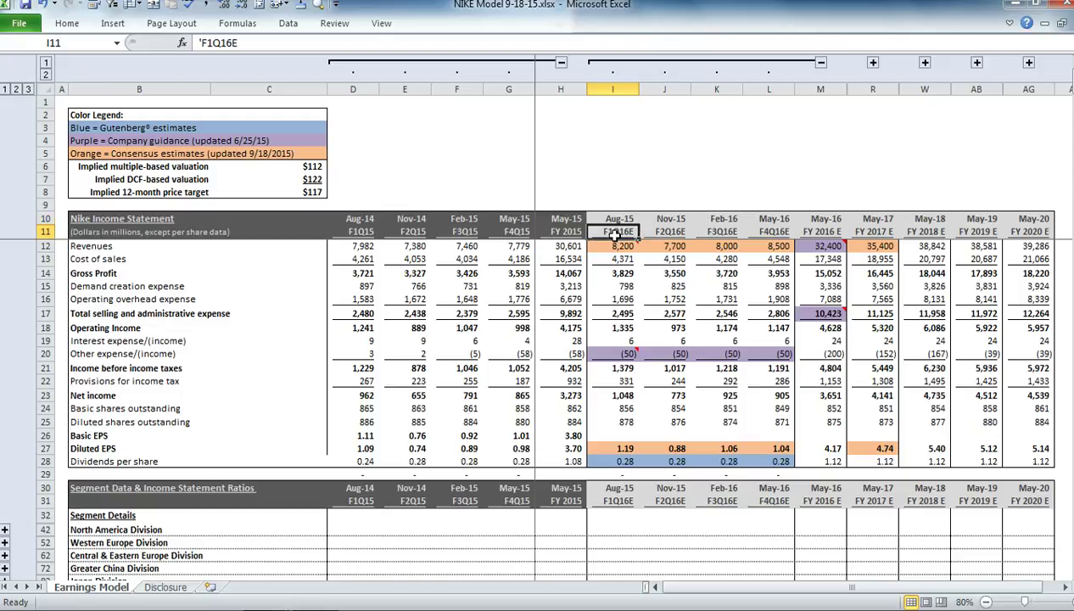
mouse_move(626, 244)
key("Left")
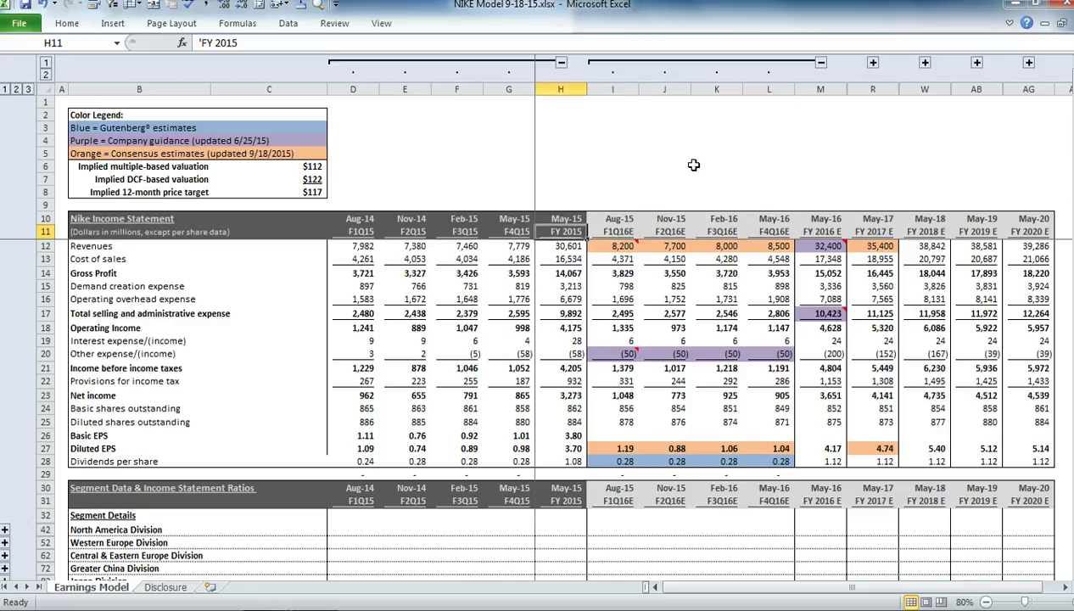
key("Left")
key("Left")
key("Left")
key("Left")
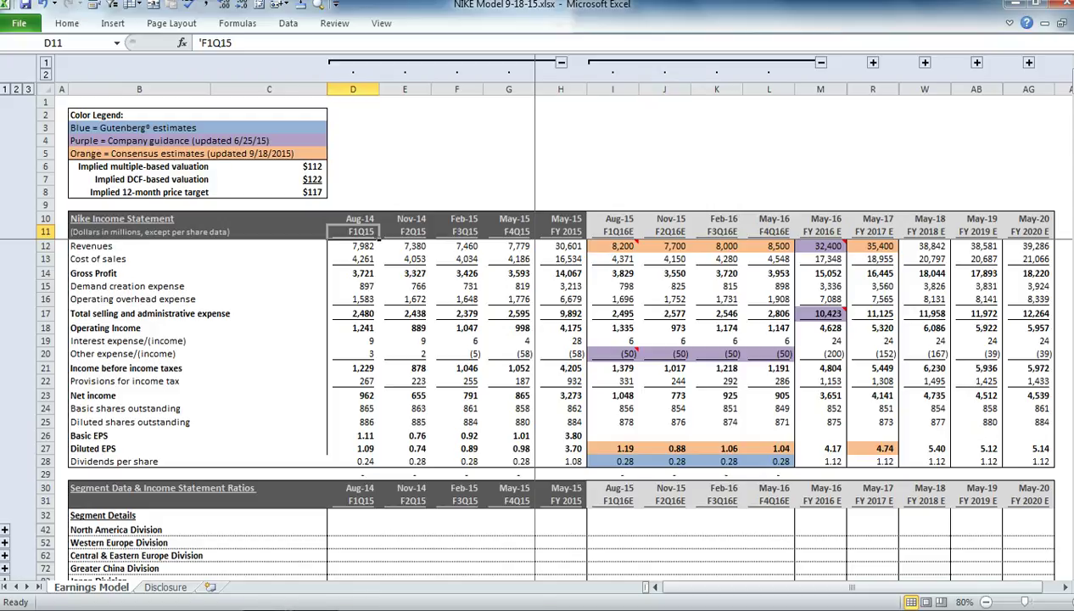
Switch to the NIKE Q4 FY15 press release in Adobe Reader, read its headline results full-size, and return to the Excel model.
mouse_move(263, 599)
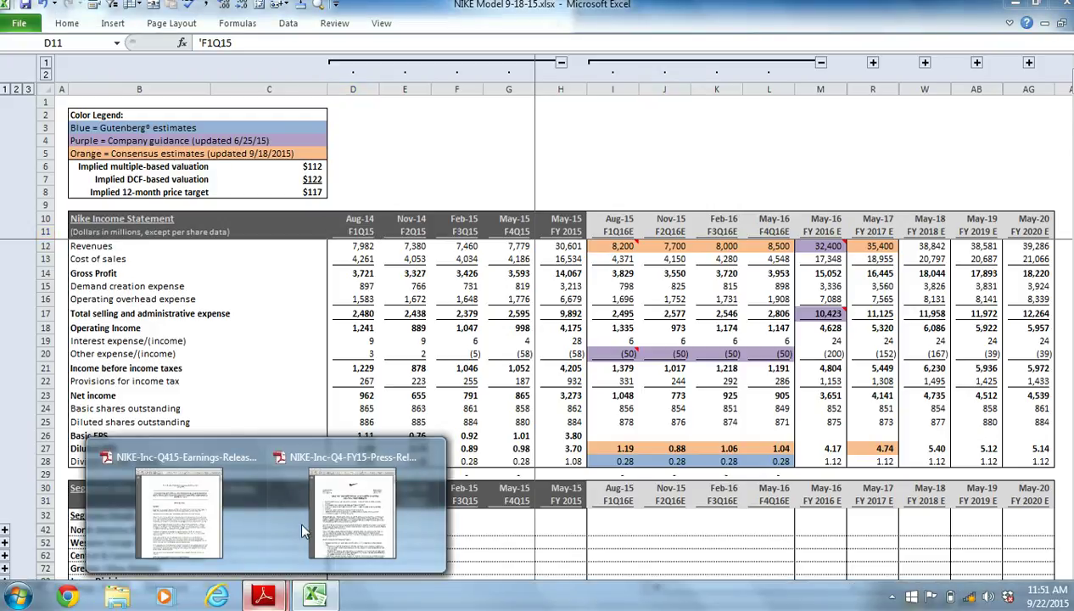
left_click(333, 500)
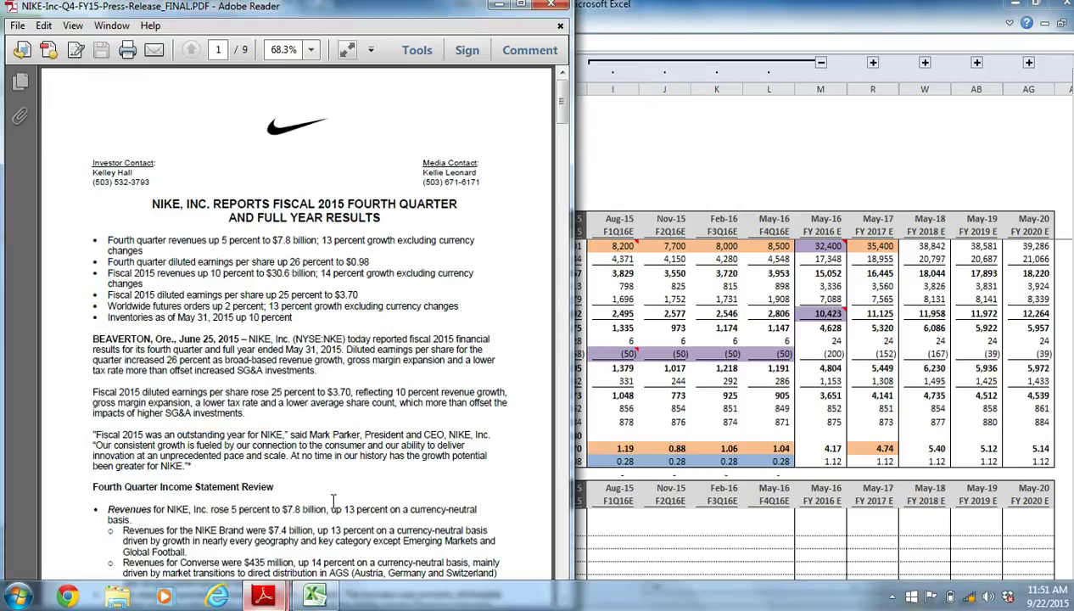
left_click(524, 7)
scroll(688, 253, "down", 2)
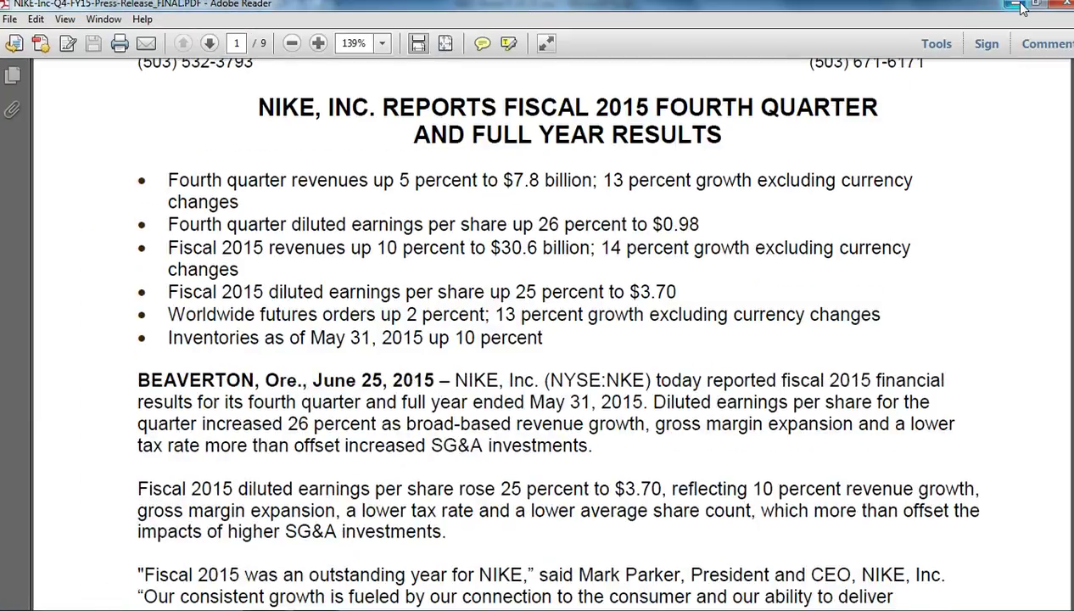
left_click(1017, 5)
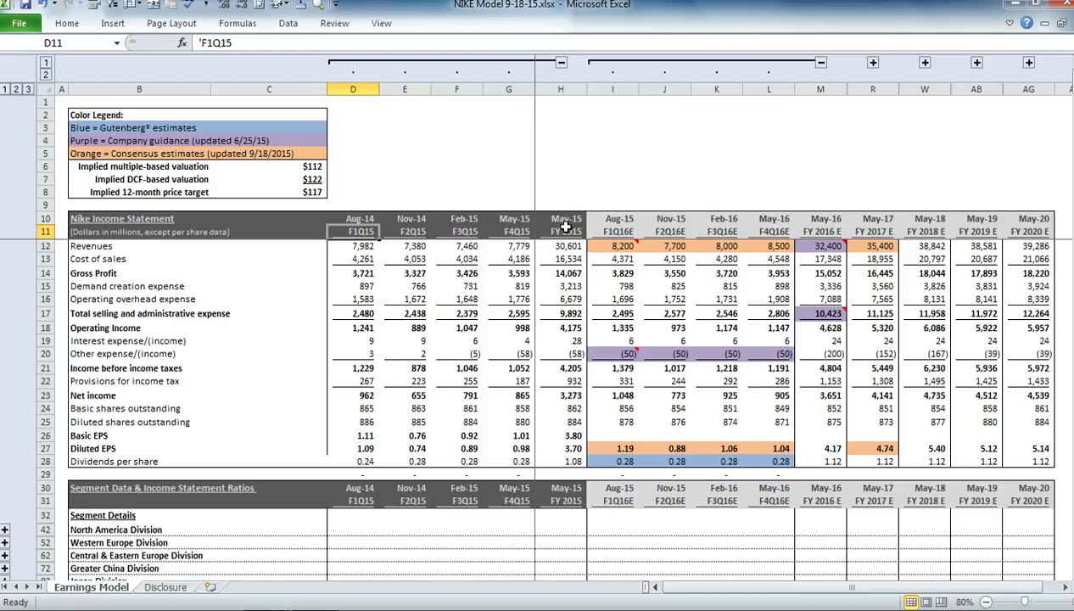
Expand the North America Division rows under Segment Details.
left_click(523, 186)
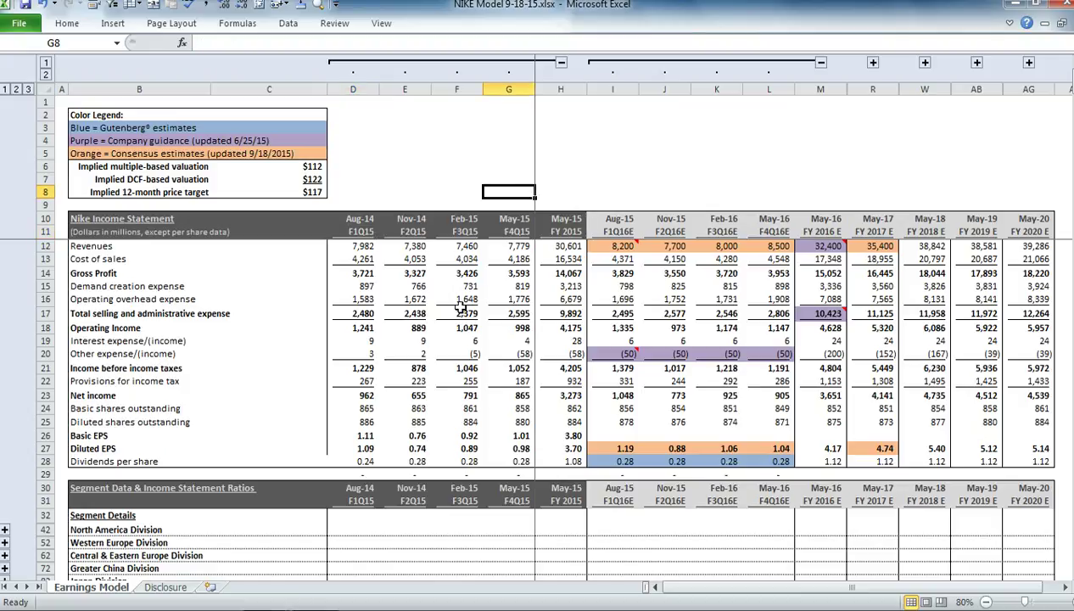
scroll(457, 304, "down", 1)
scroll(459, 308, "down", 2)
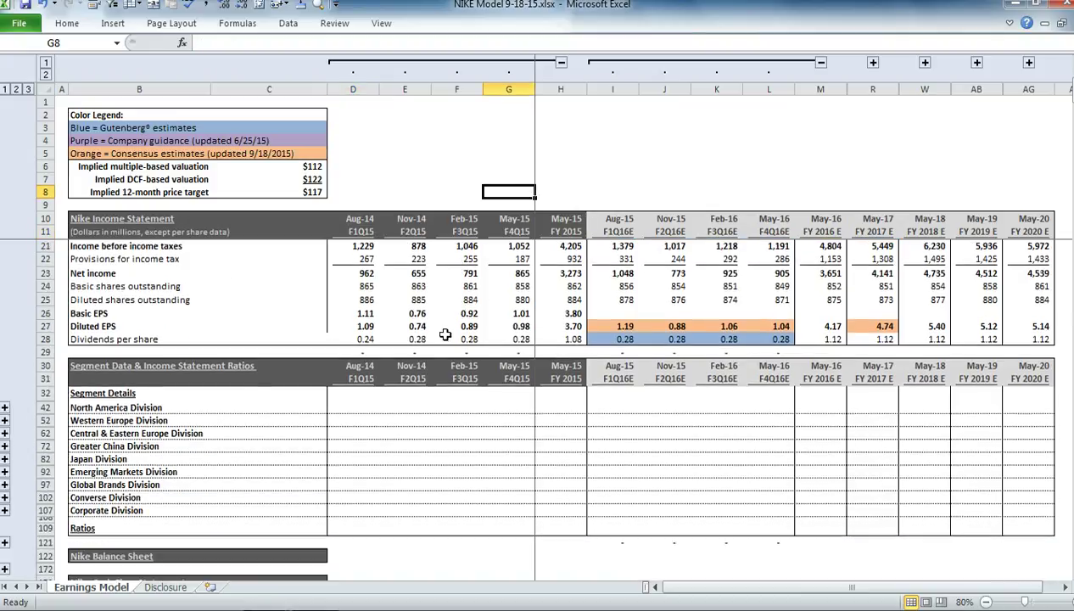
scroll(443, 337, "down", 1)
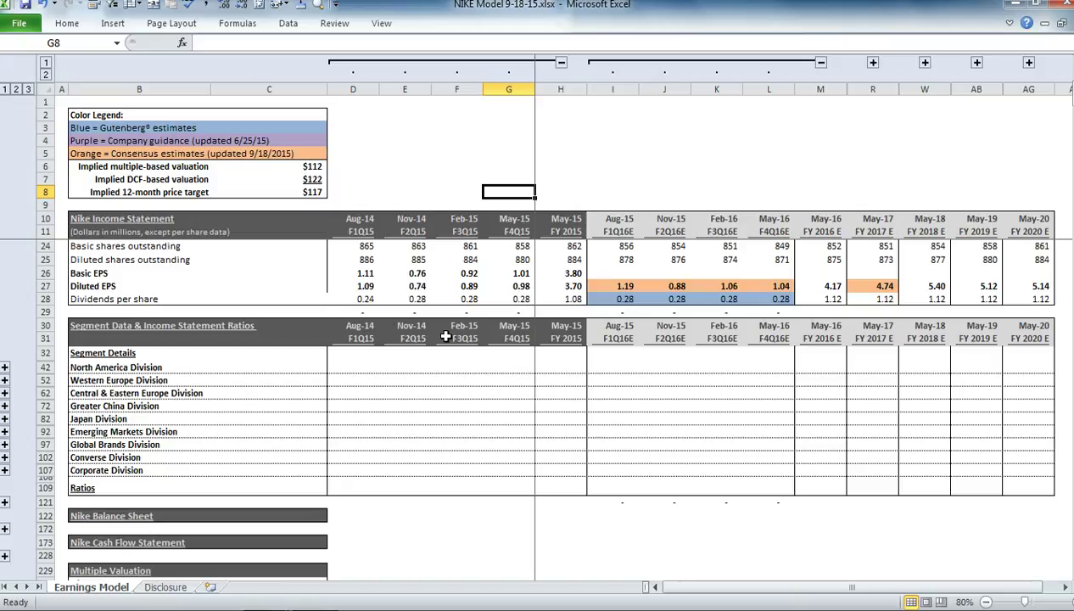
left_click(5, 367)
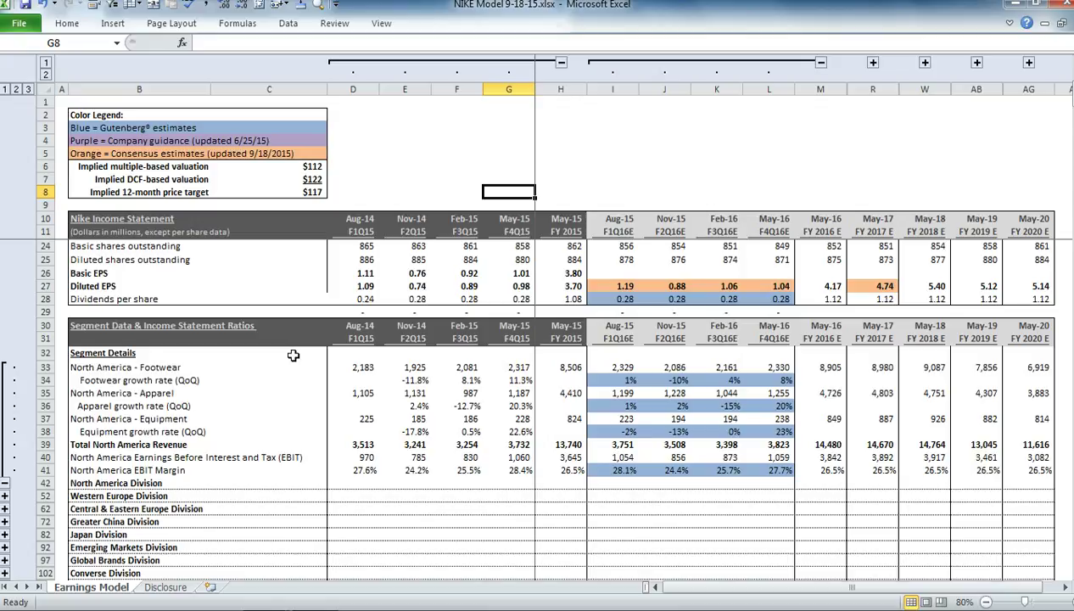
Examine the North America footwear, apparel and equipment revenues and the F2Q15 quarter-over-quarter growth formulas.
left_click(222, 370)
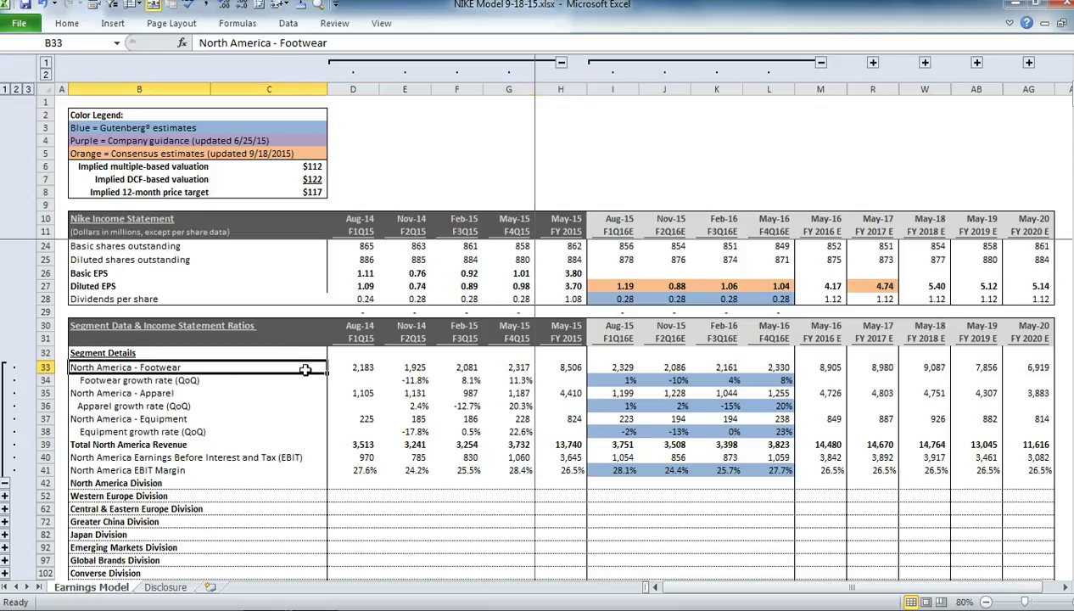
left_click(370, 370)
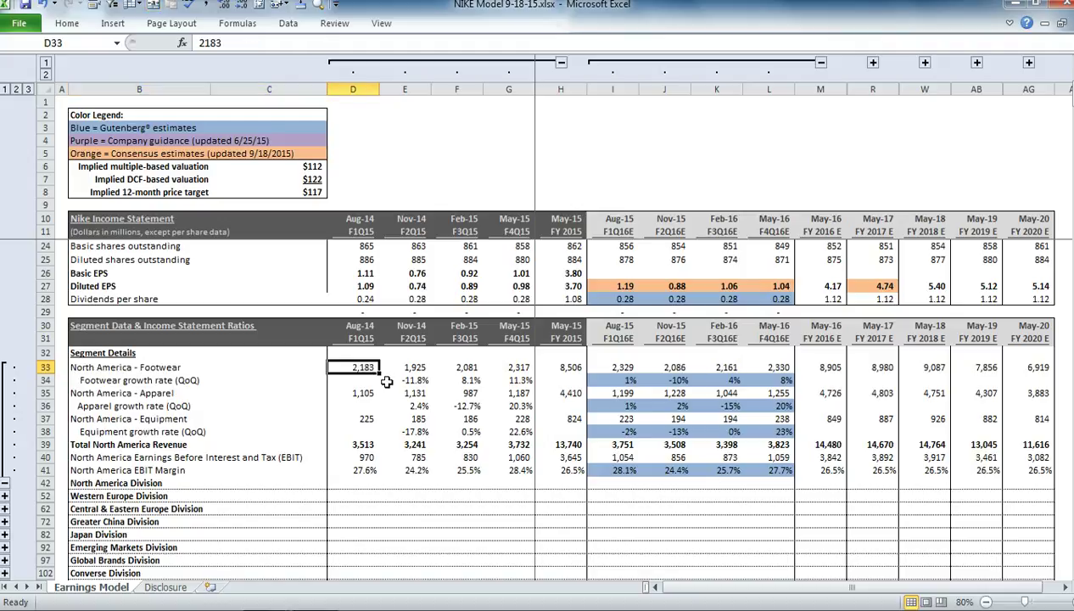
left_click(421, 383)
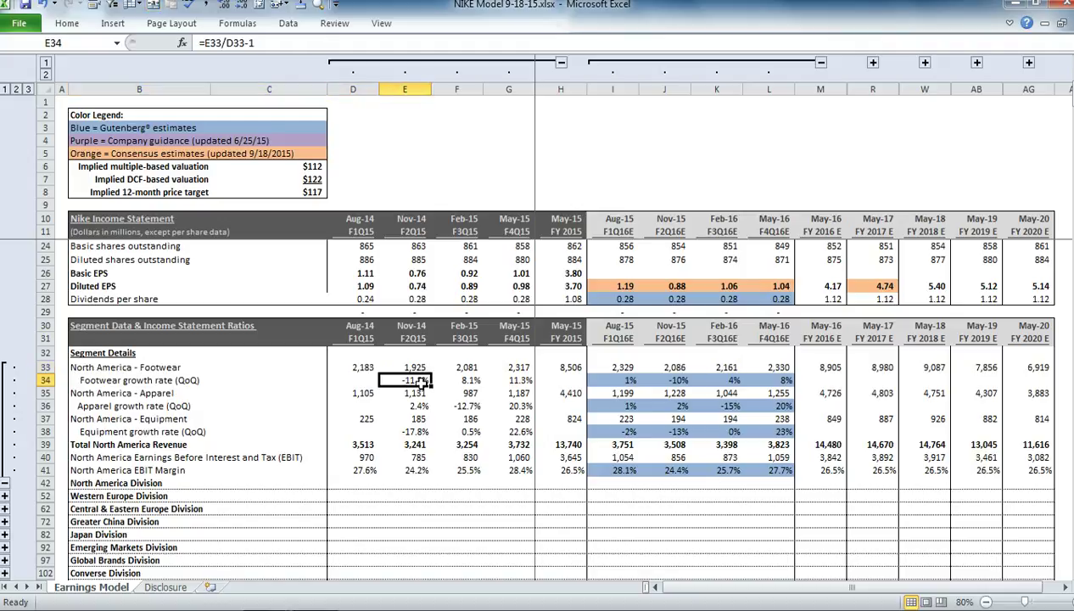
left_click(422, 394)
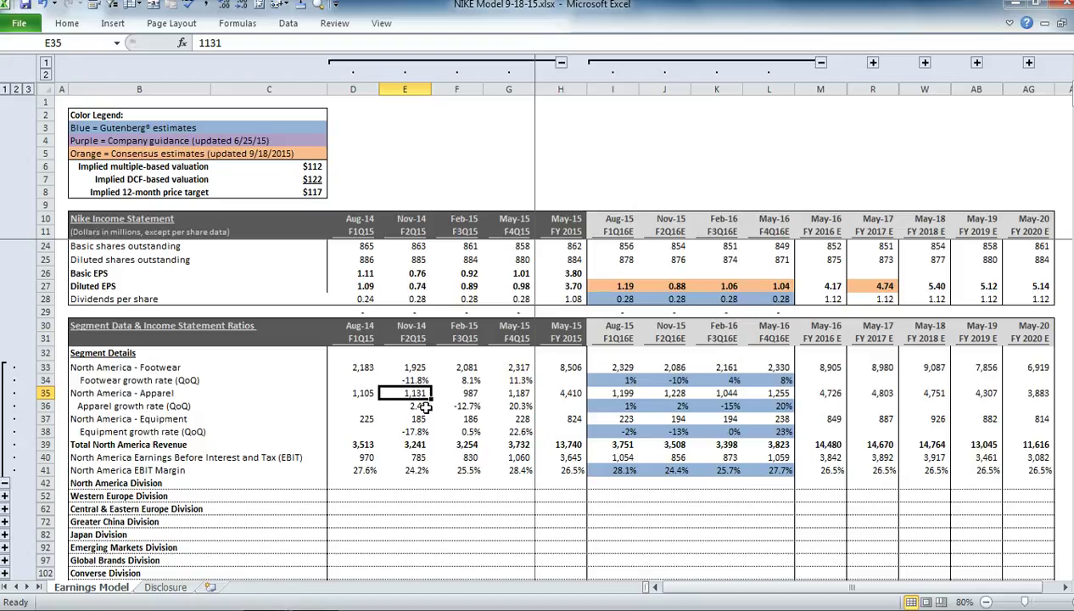
left_click(425, 406)
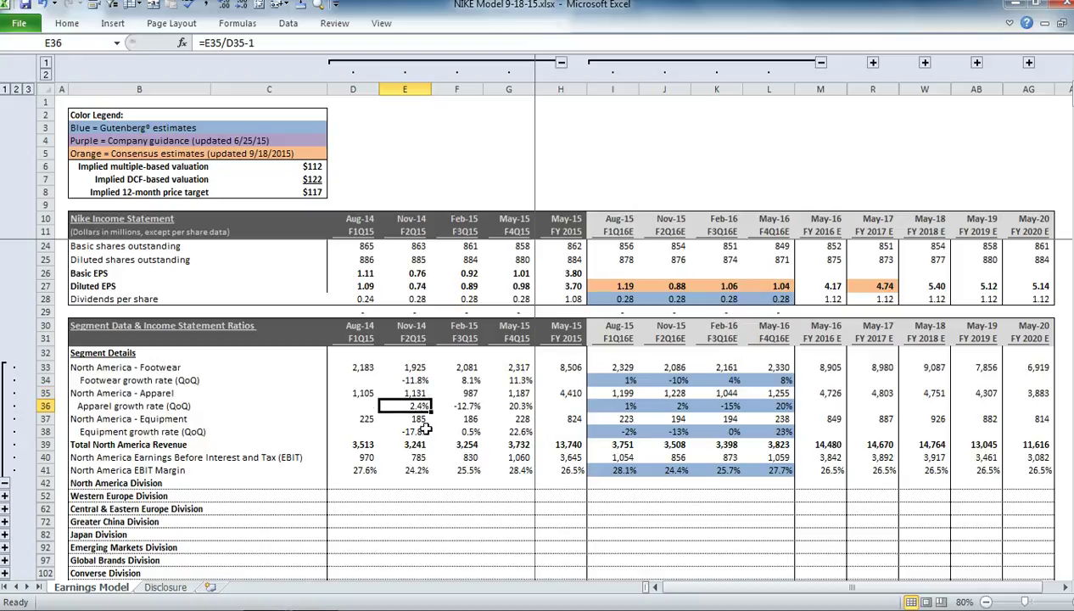
left_click(423, 420)
left_click(421, 431)
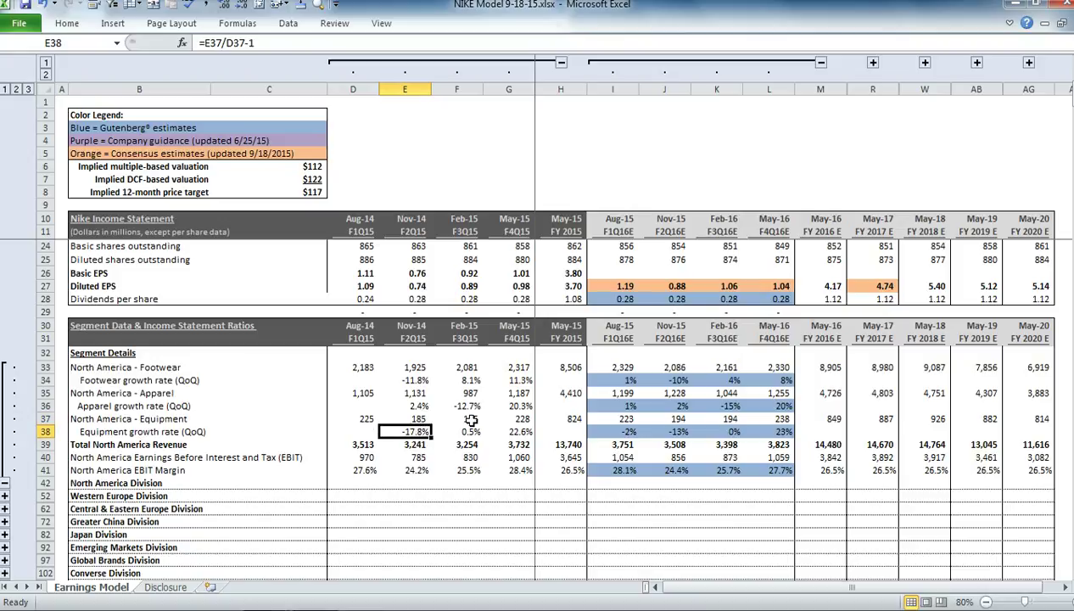
Inspect North America's F2Q15 EBIT and EBIT margin formula, and select the division's historical figures from F1Q15 through FY 2015.
left_click(415, 458)
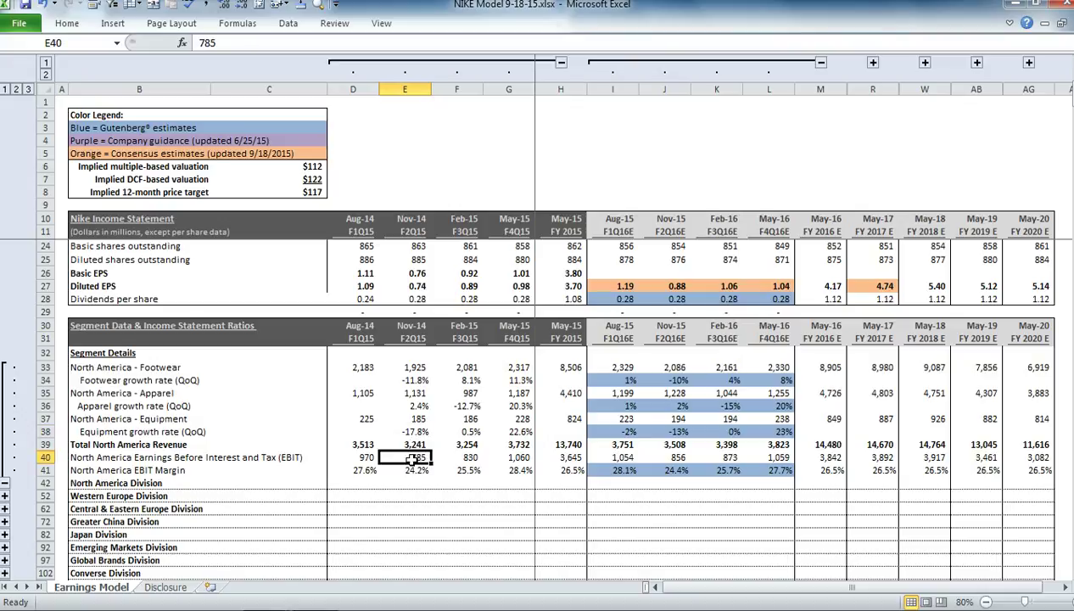
left_click(422, 472)
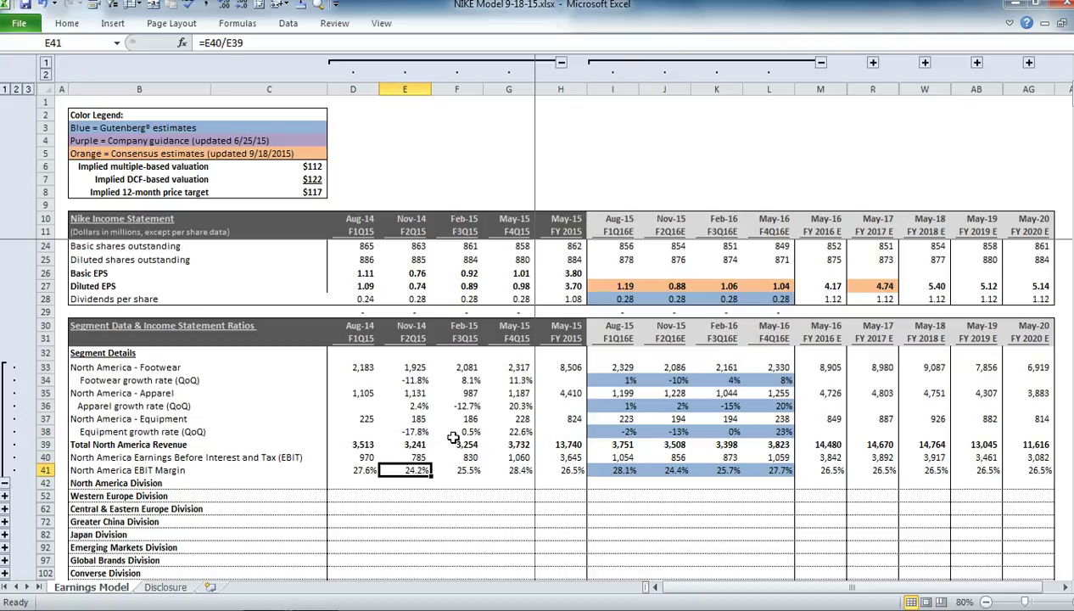
left_click_drag(372, 371, 556, 477)
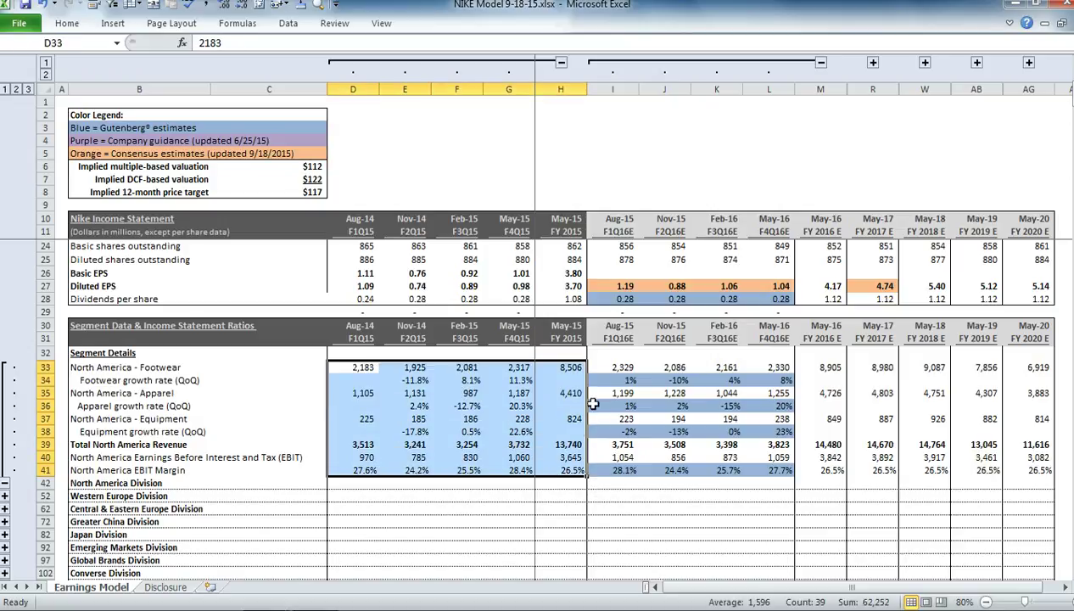
Inspect the F1Q16E North America footwear revenue formula and the growth rate estimate it uses.
left_click(610, 368)
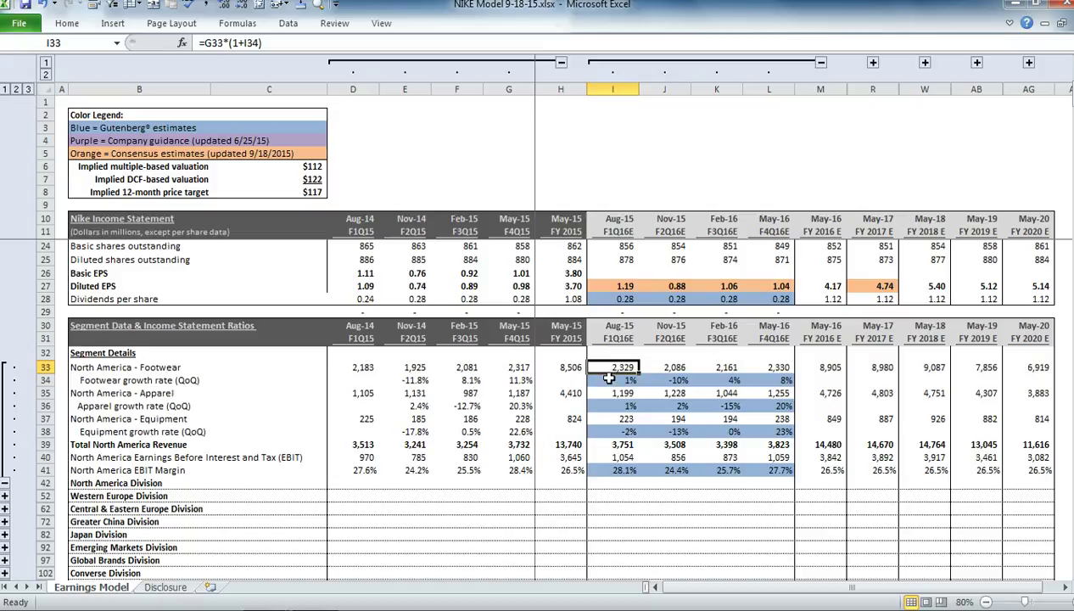
left_click(623, 380)
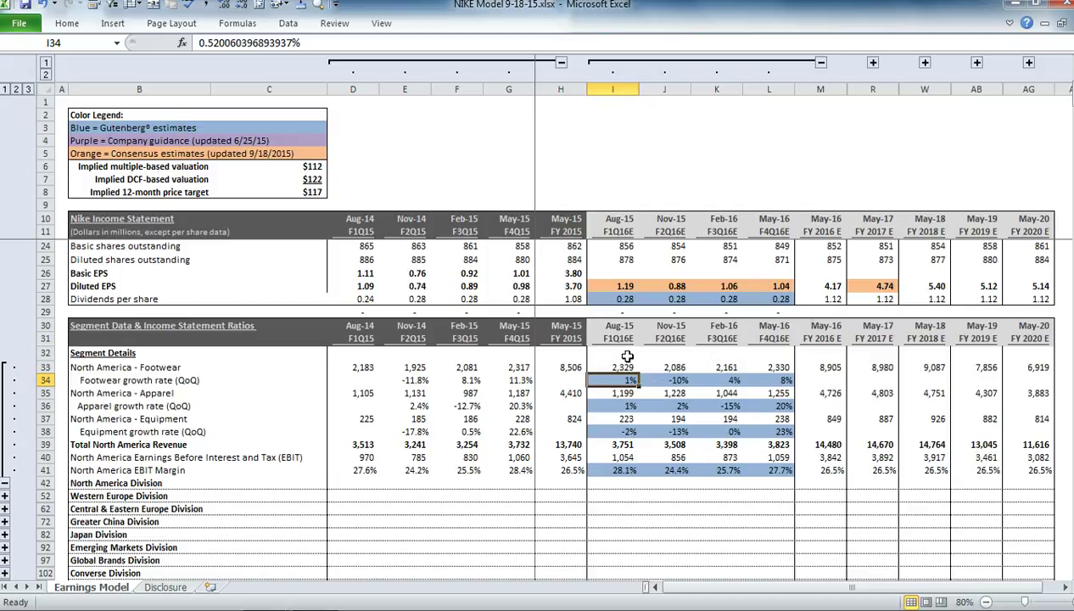
left_click(626, 367)
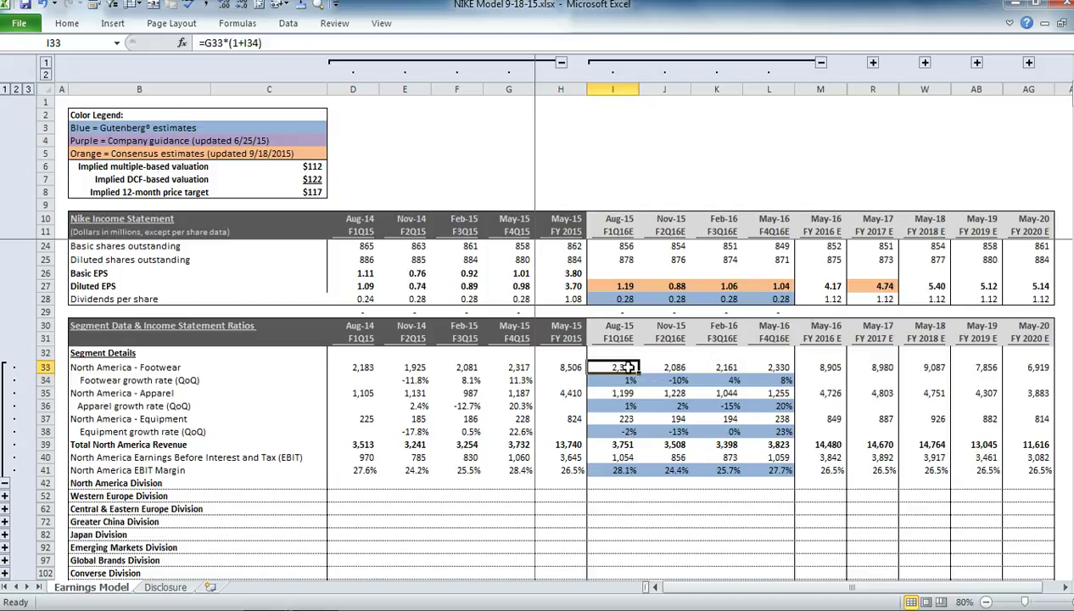
double_click(628, 367)
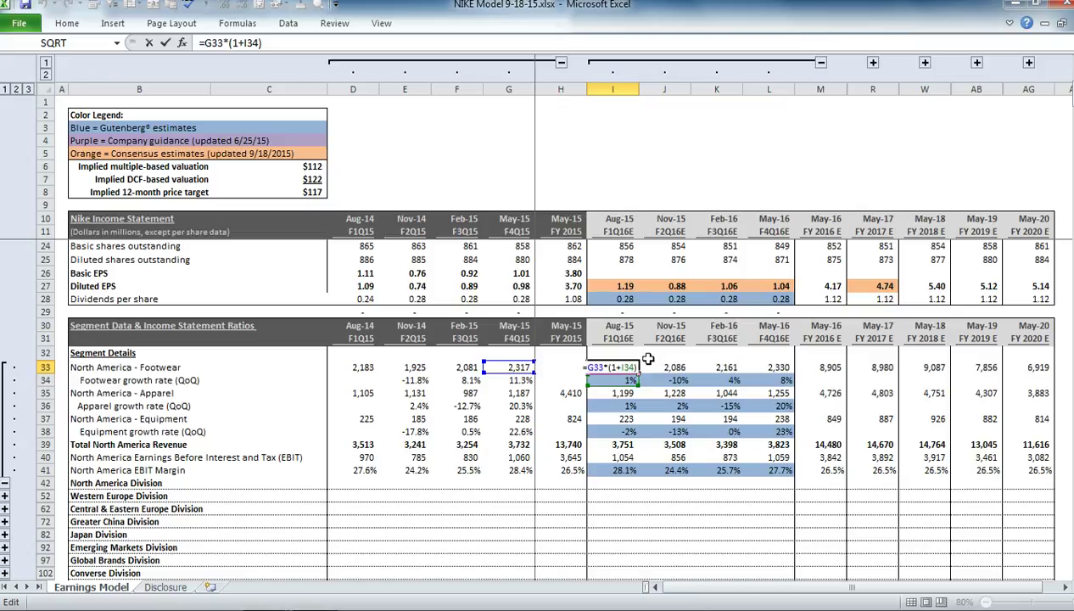
left_click(648, 362)
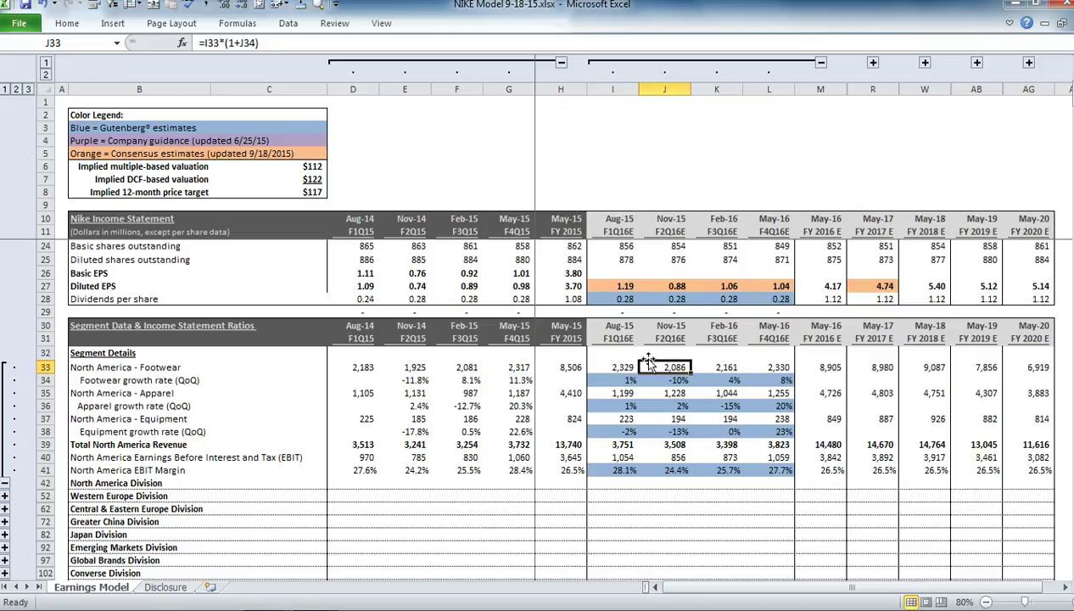
Inspect the F1Q16E North America EBIT margin estimate and trace the EBIT formula's references, returning to the footwear estimate.
left_click(633, 470)
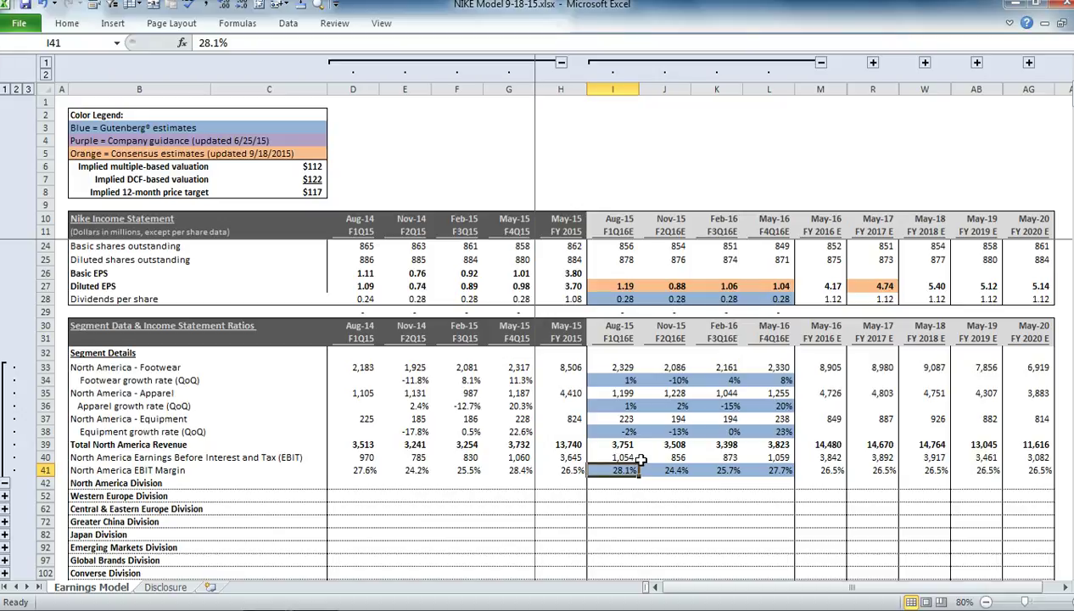
left_click(632, 457)
double_click(632, 458)
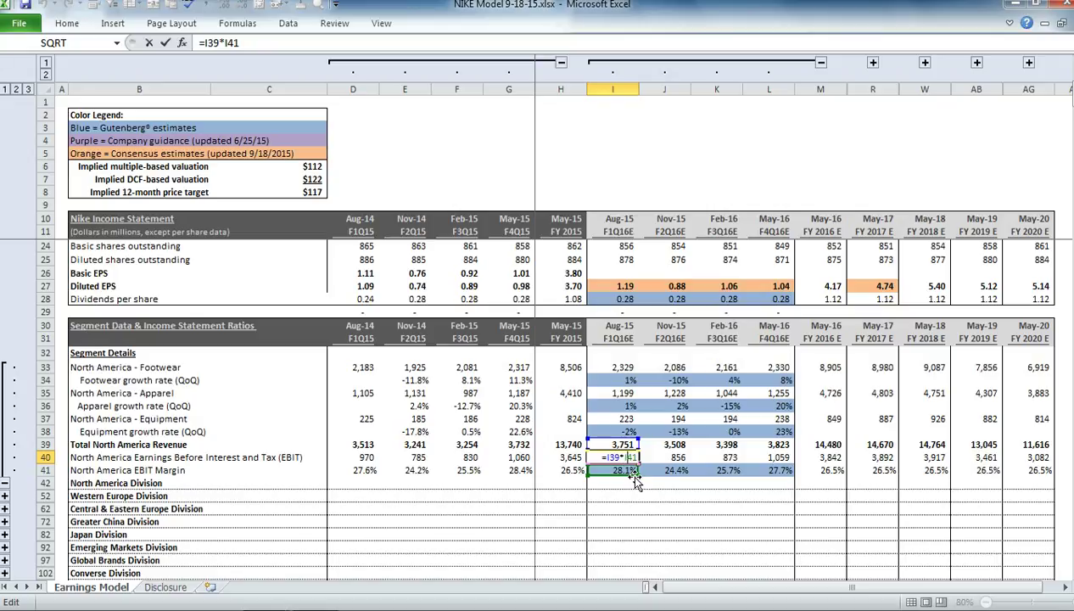
key("Tab")
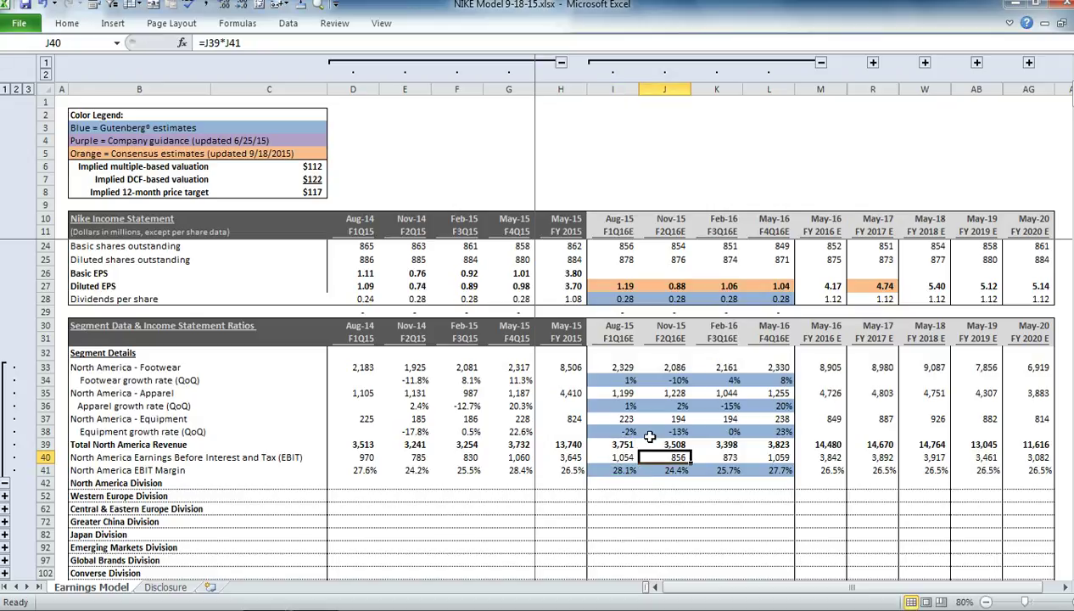
left_click(619, 367)
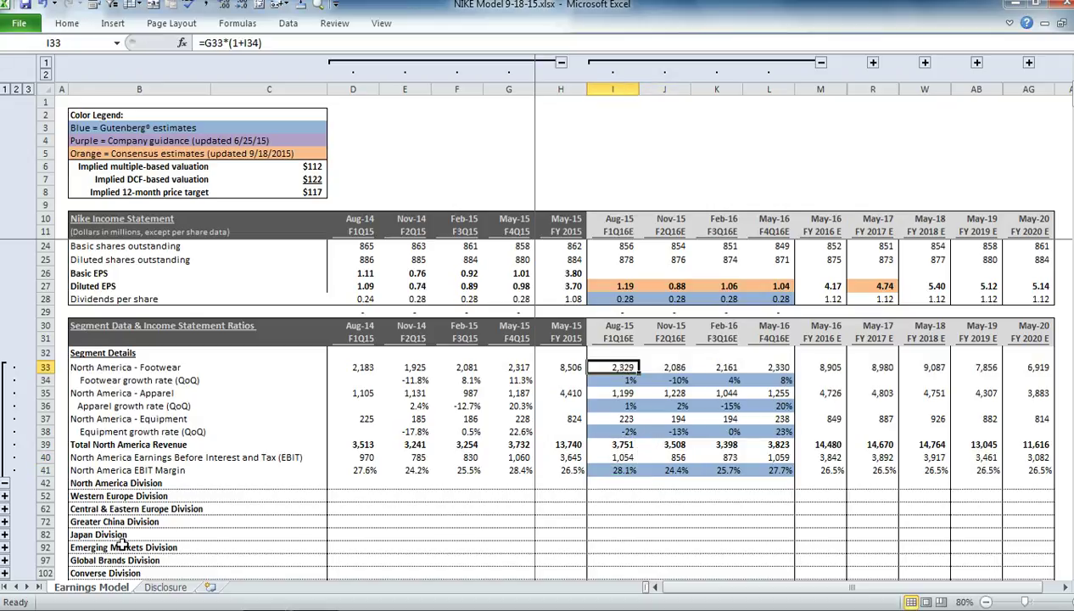
Collapse the North America Division rows and expand every row group in the model to the third outline level.
left_click(5, 483)
scroll(611, 408, "up", 3)
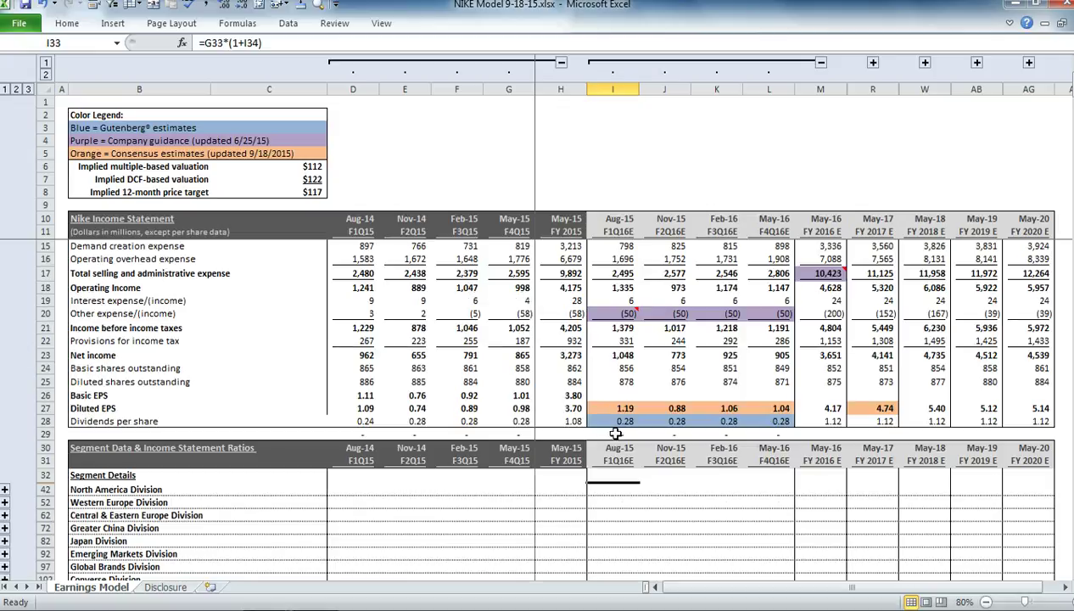
left_click(28, 89)
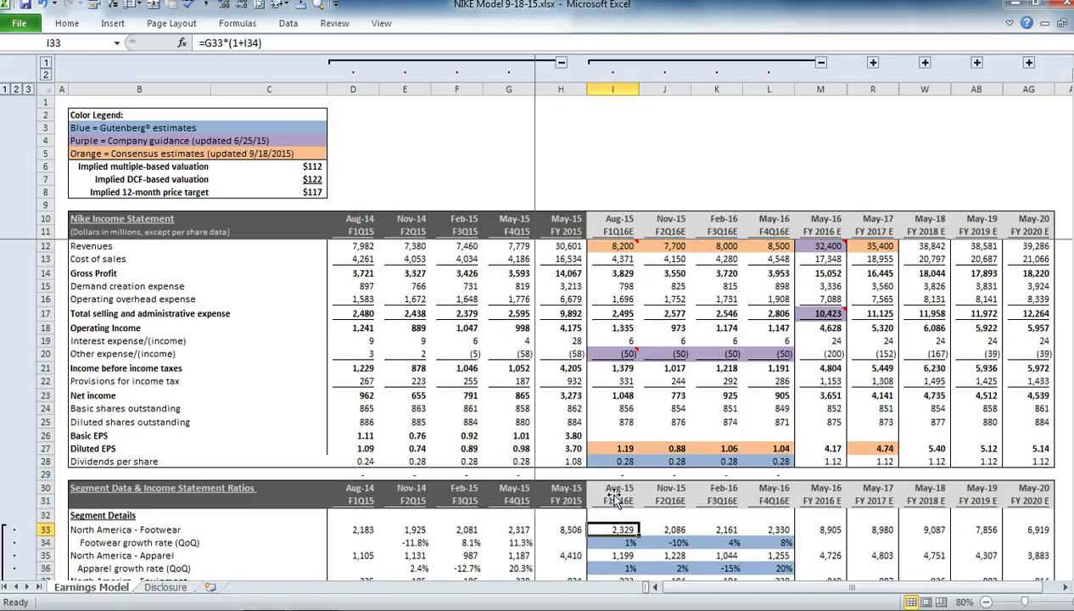
Trace the F1Q16E Revenues formula through each division's total revenue, from North America down to Corporate, leaving the formula unchanged.
scroll(609, 492, "up", 1)
left_click(615, 244)
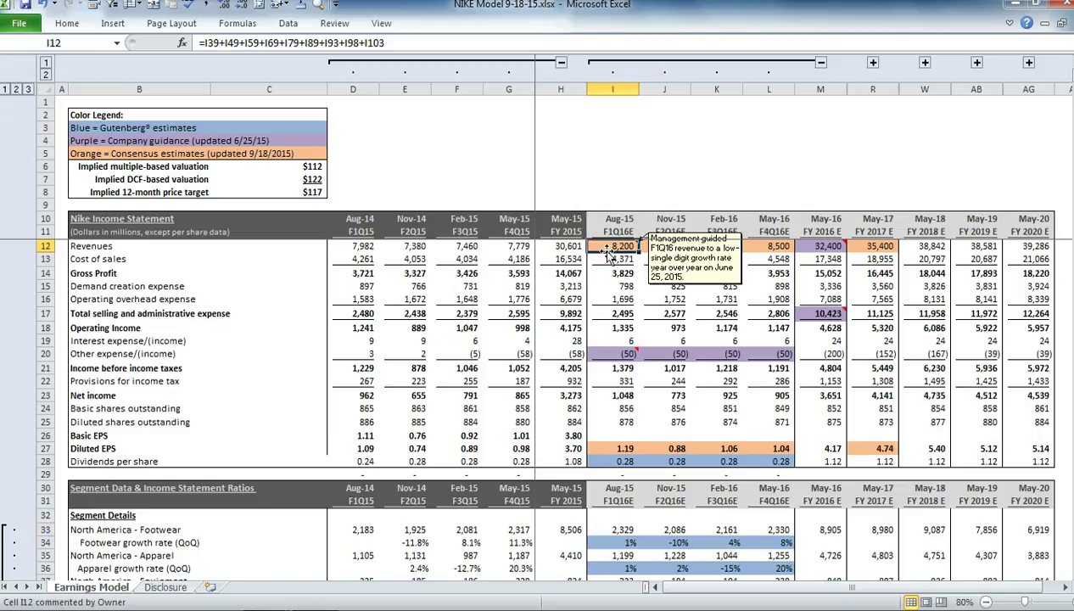
double_click(610, 250)
scroll(632, 379, "down", 2)
scroll(632, 379, "down", 3)
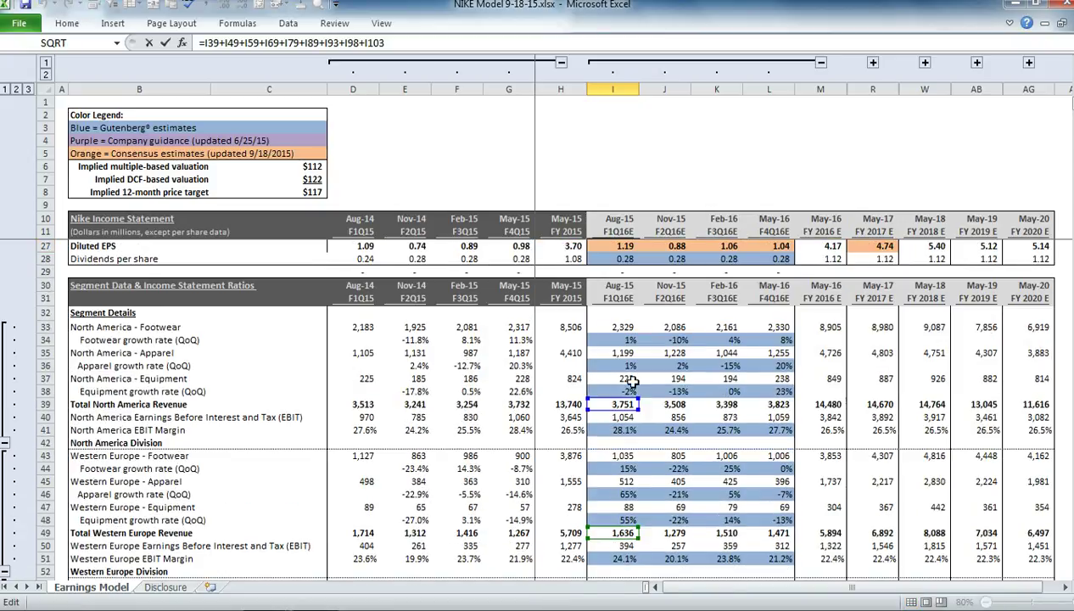
scroll(632, 382, "down", 4)
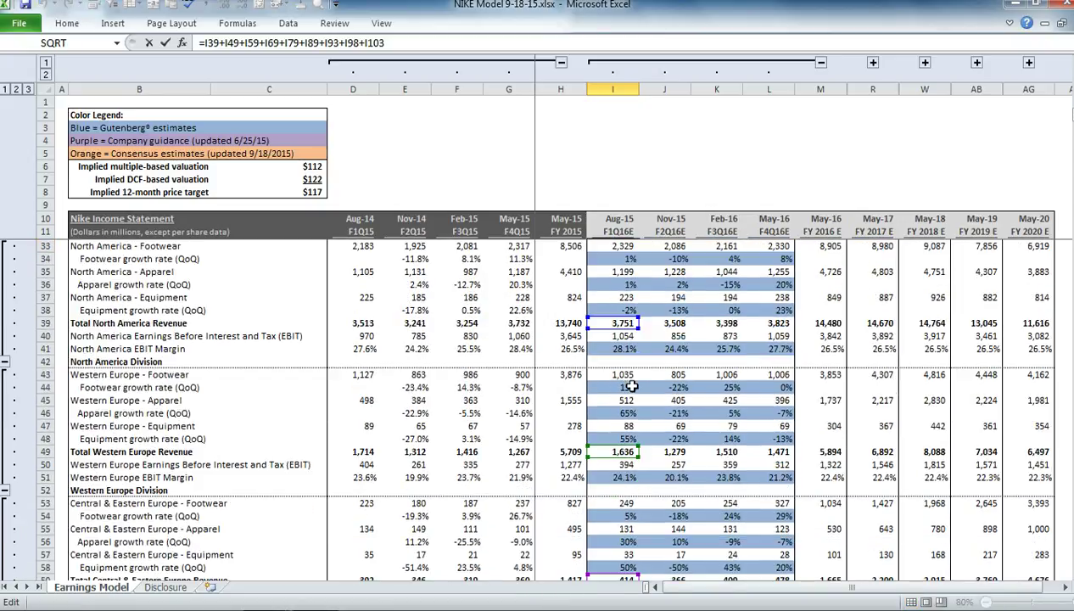
scroll(632, 386, "down", 9)
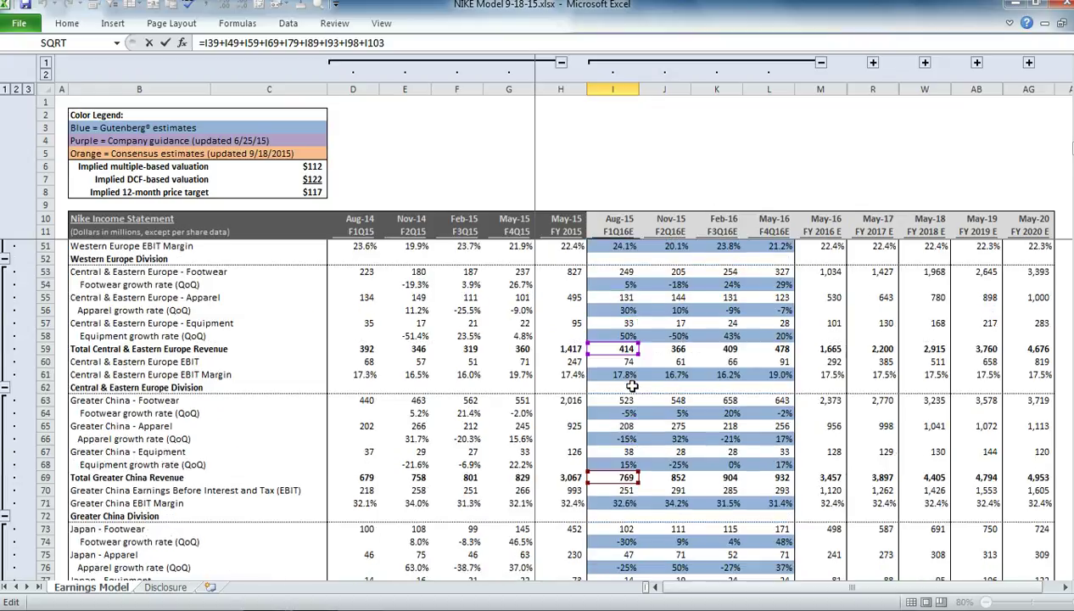
scroll(633, 387, "down", 1)
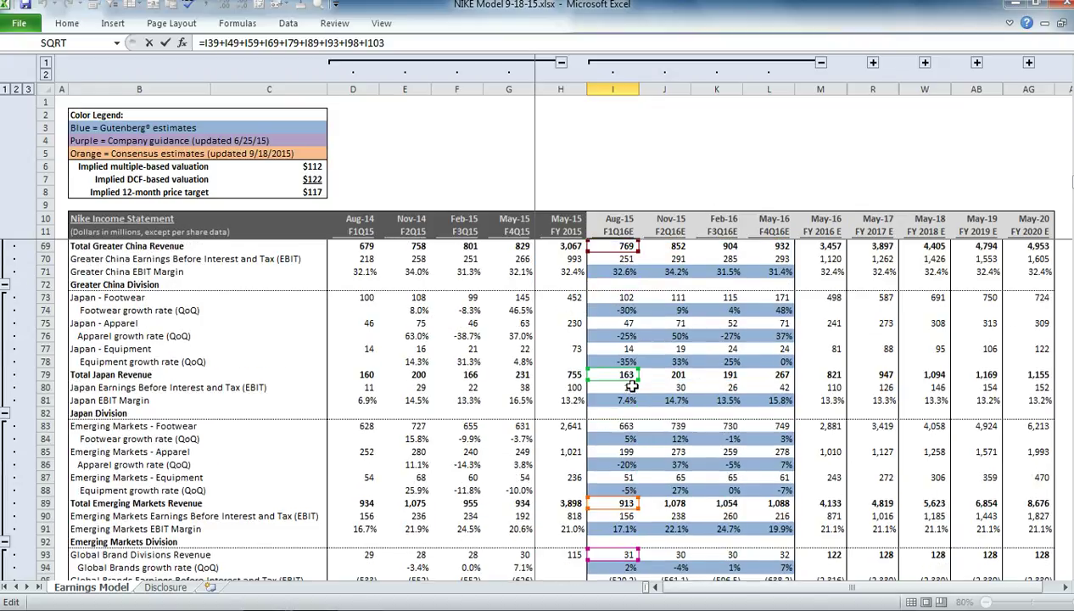
scroll(632, 386, "down", 2)
scroll(632, 387, "down", 6)
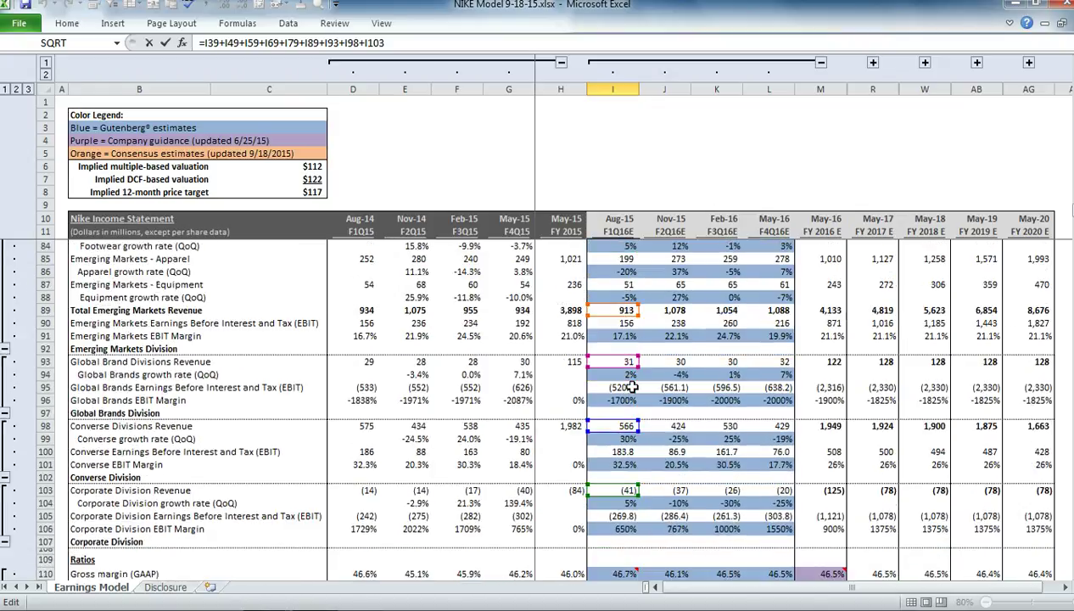
key("Return")
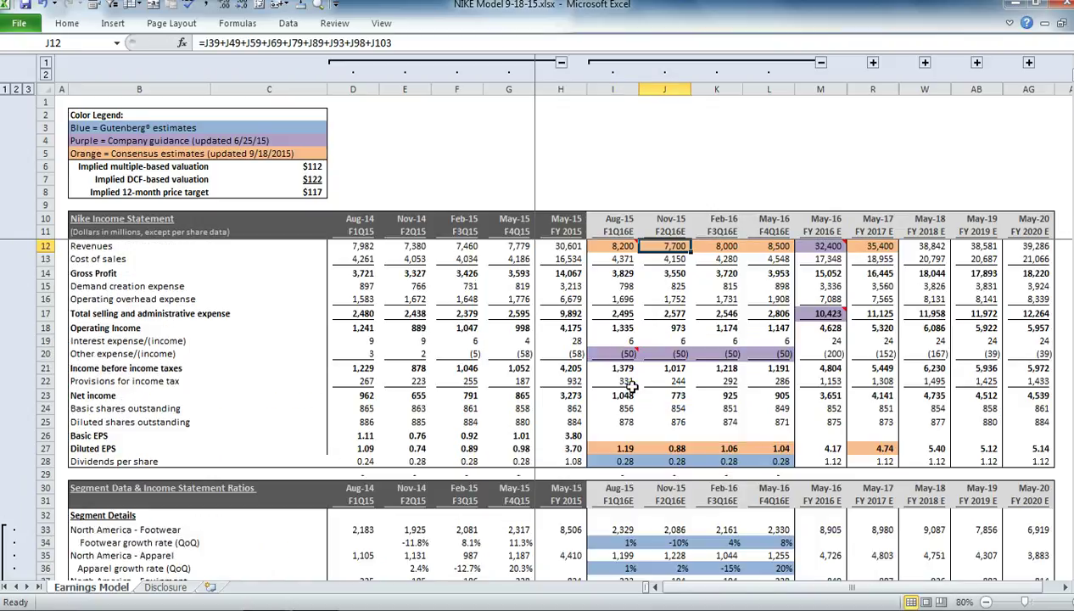
Inspect the F1Q16E cost of sales formula, and examine the gross margin estimate it references under Ratios with its guidance comment.
left_click(609, 259)
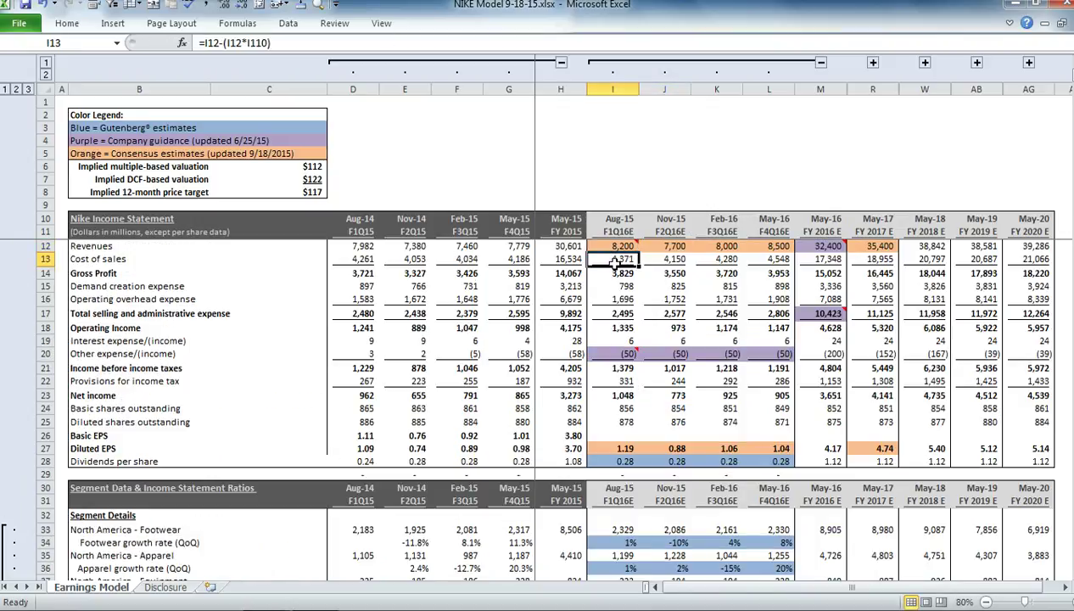
scroll(613, 307, "down", 15)
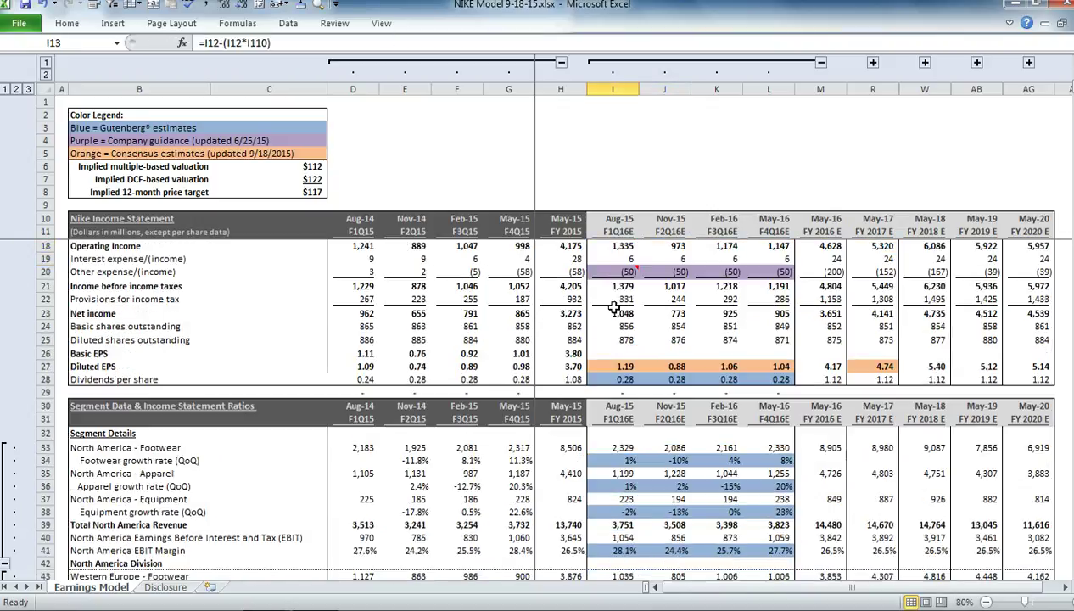
scroll(612, 307, "down", 1)
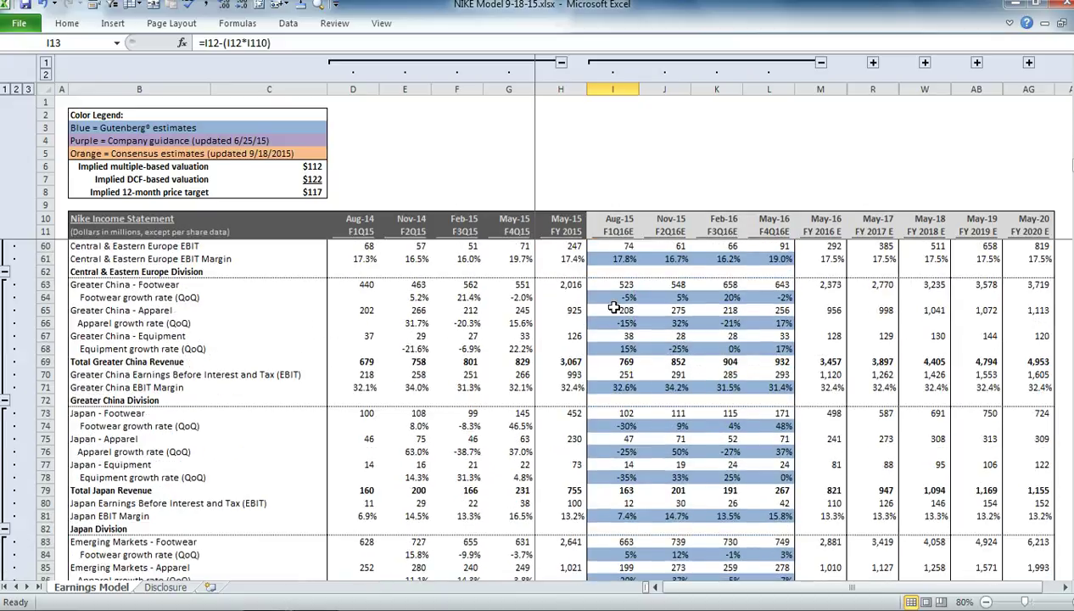
scroll(612, 307, "down", 9)
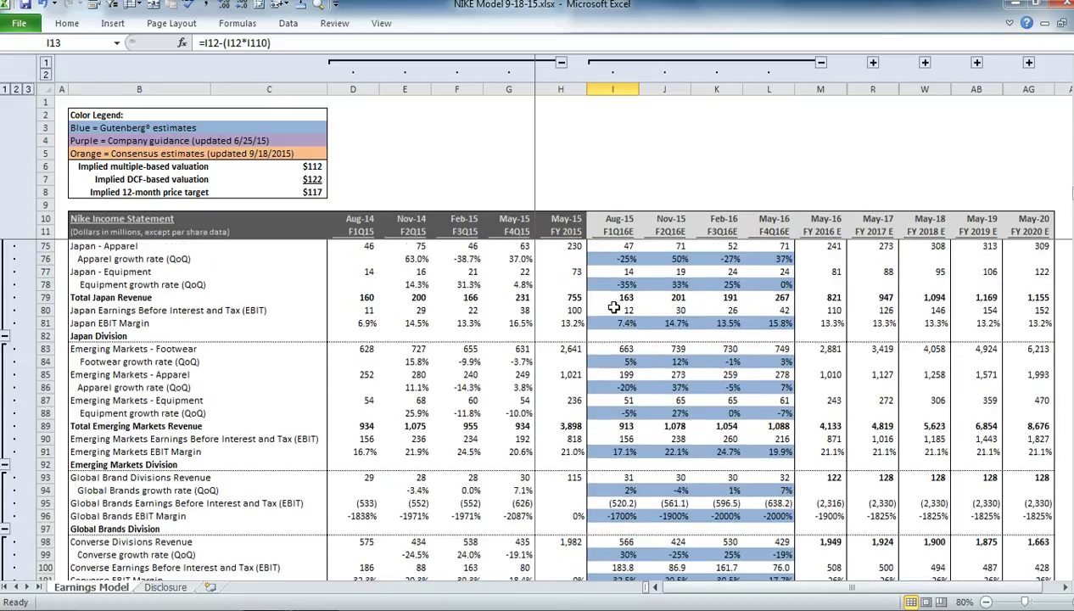
scroll(613, 307, "down", 3)
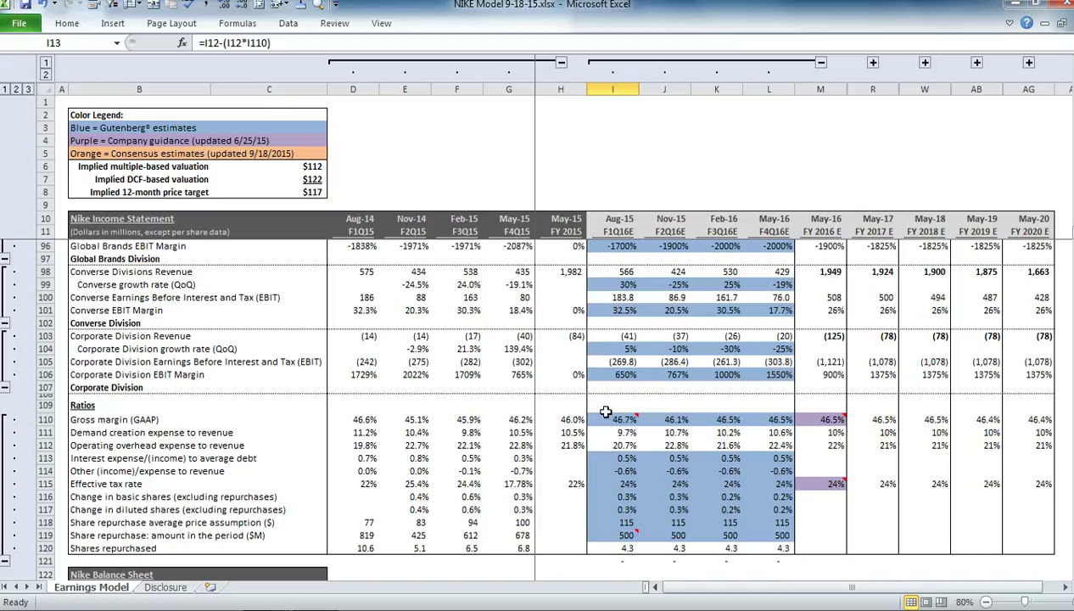
mouse_move(608, 418)
left_click(625, 417)
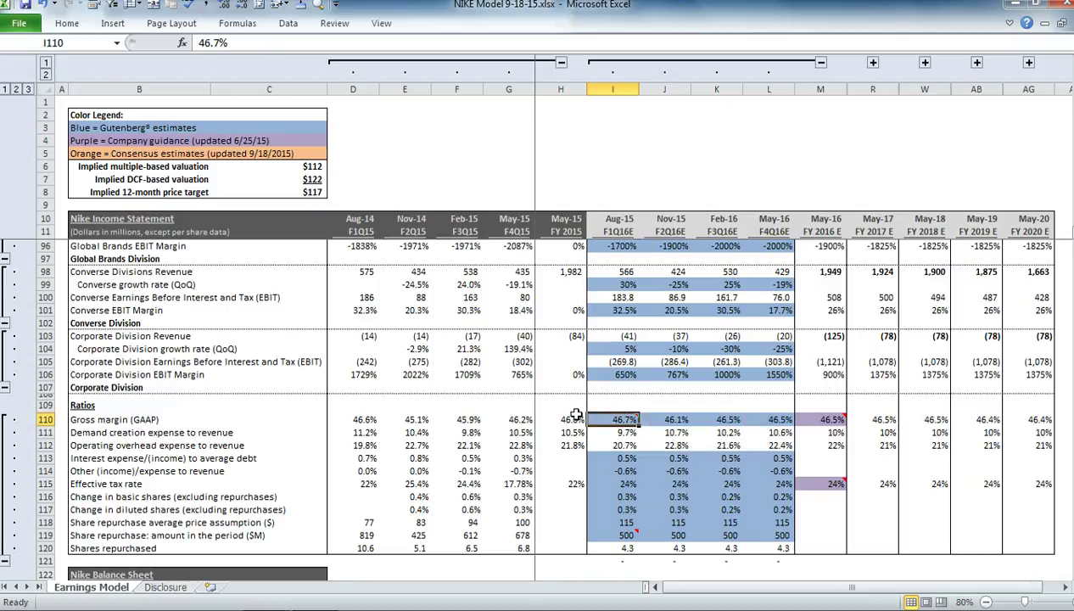
mouse_move(599, 419)
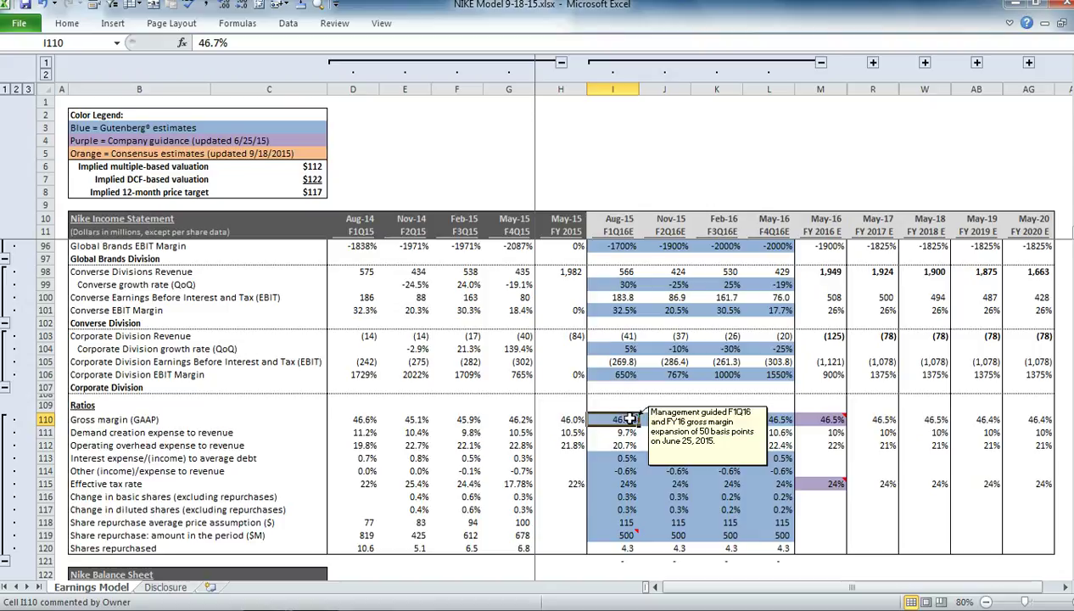
mouse_move(812, 417)
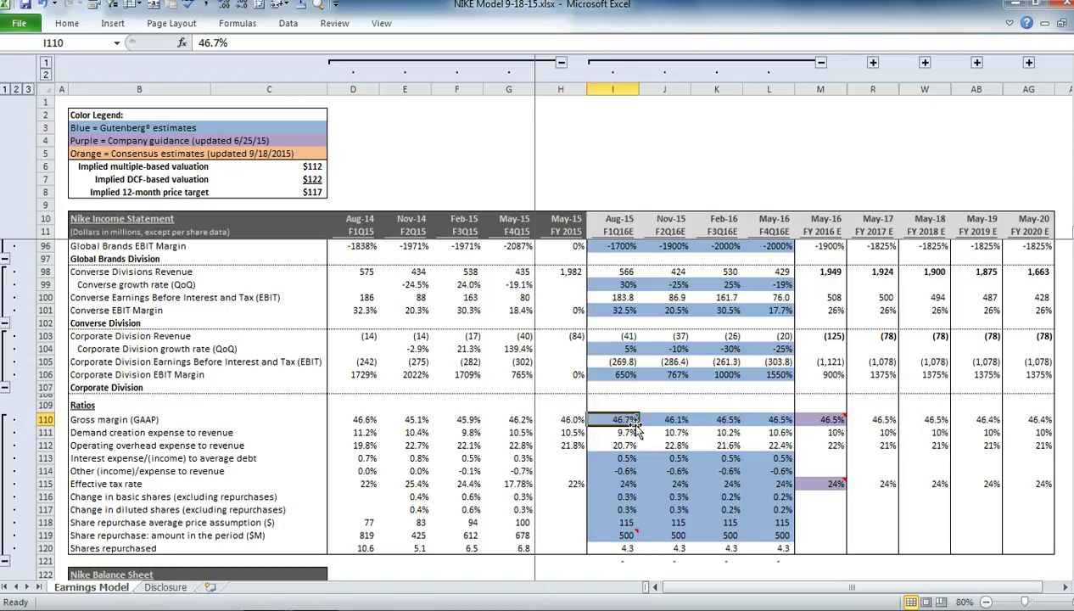
Inspect the F1Q16E formulas from cost of sales through total selling and administrative expense, and read the FY 2016 E SG&A guidance comment.
scroll(626, 418, "up", 3)
scroll(626, 418, "up", 20)
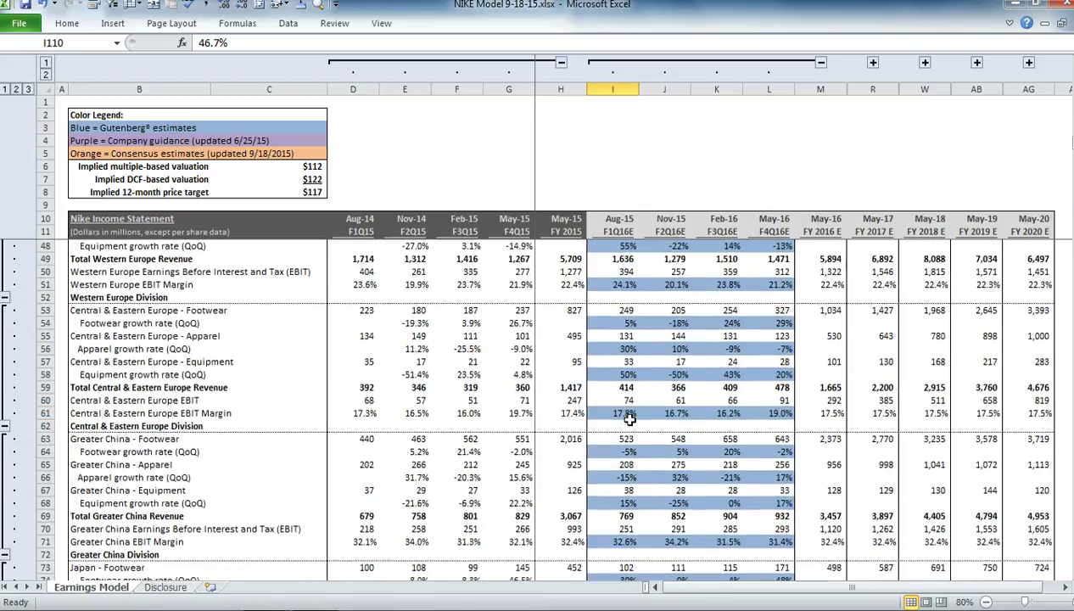
scroll(628, 419, "up", 2)
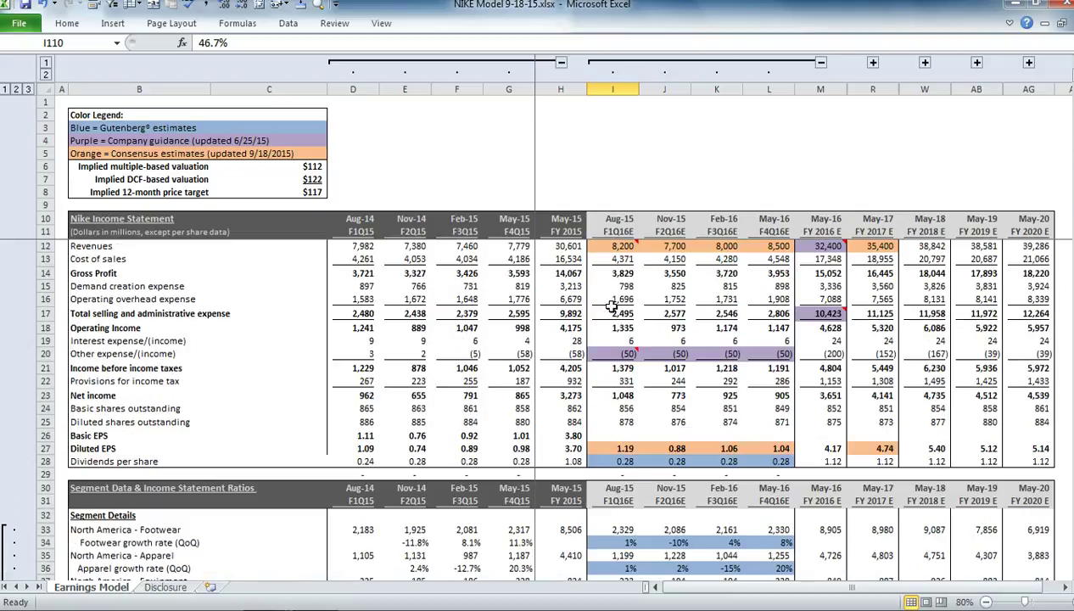
left_click(604, 258)
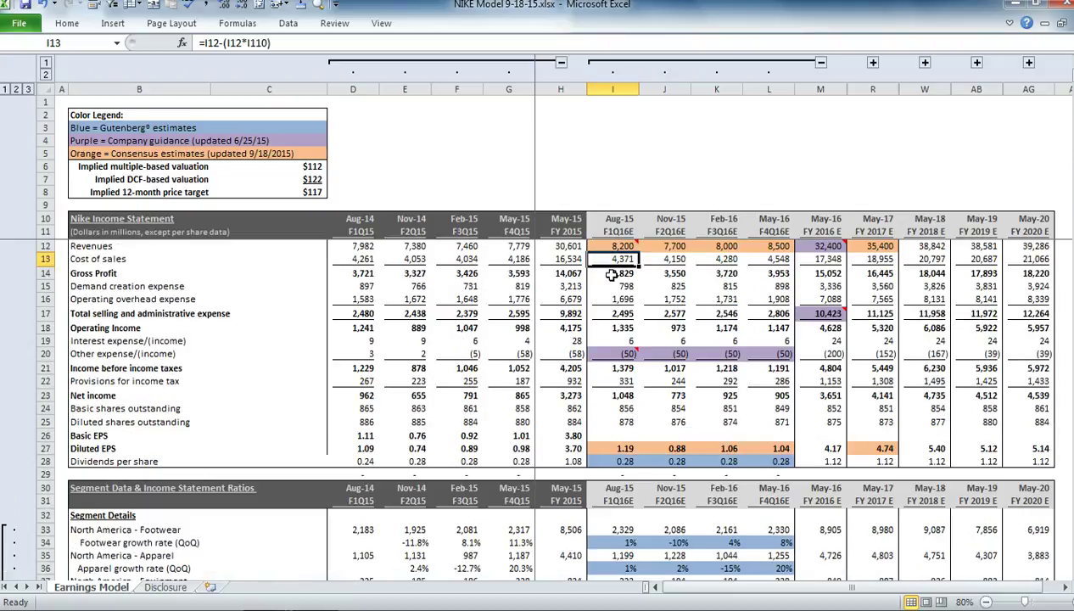
left_click(613, 288)
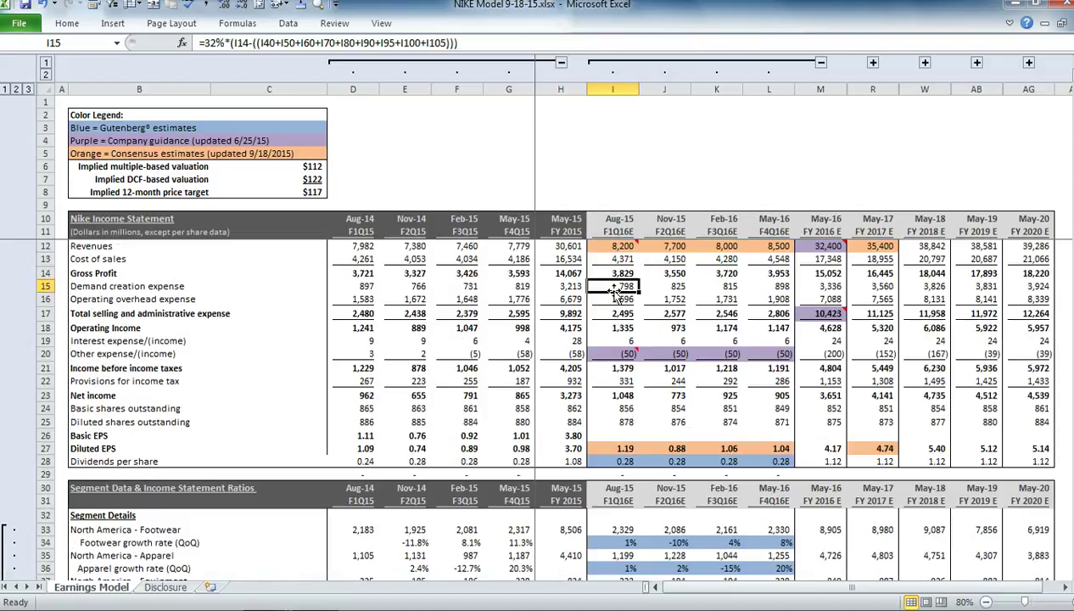
left_click(622, 301)
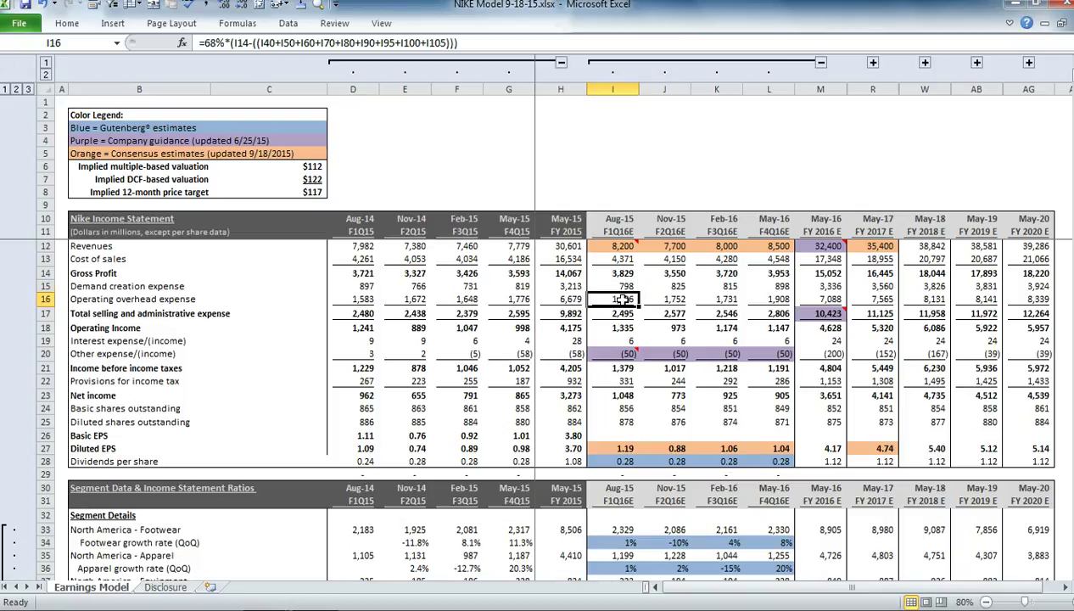
left_click(613, 313)
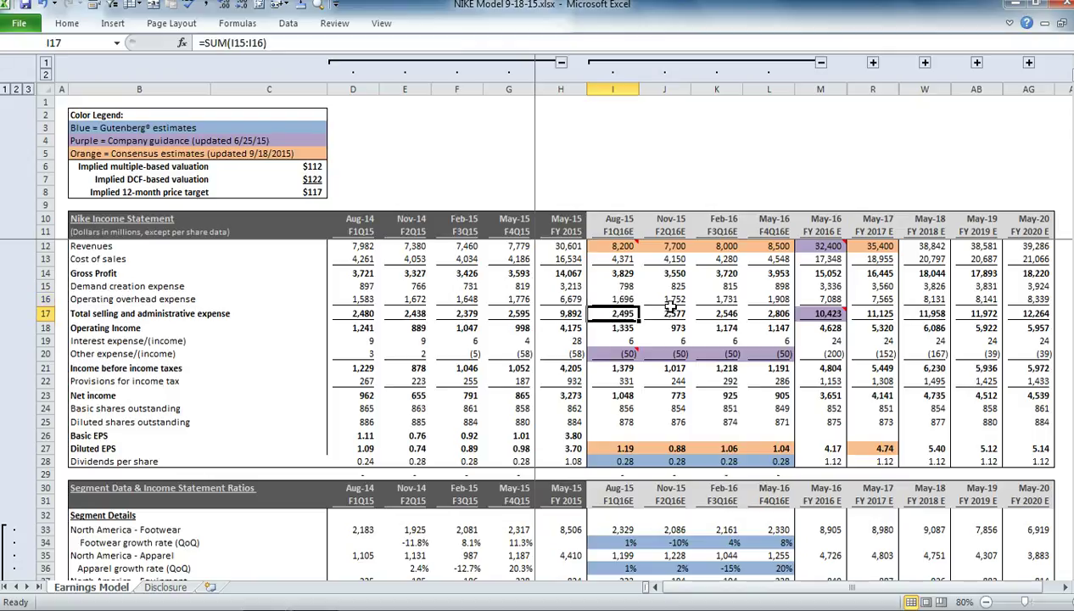
mouse_move(810, 317)
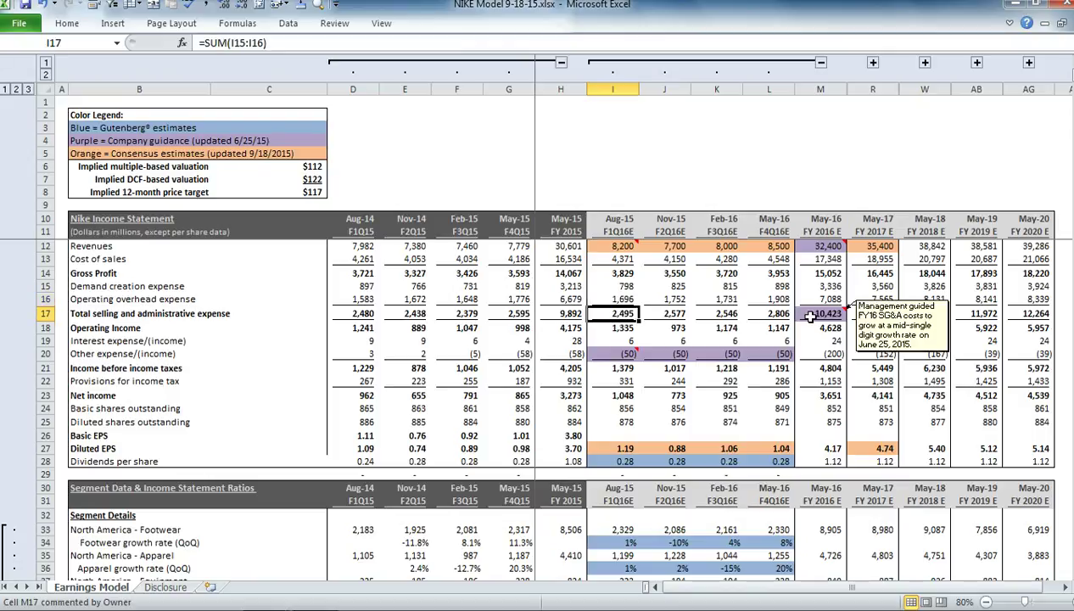
Trace the F1Q16E demand creation expense formula to gross profit and the divisional EBIT rows, comparing the adjacent quarters and leaving it unchanged.
left_click(620, 287)
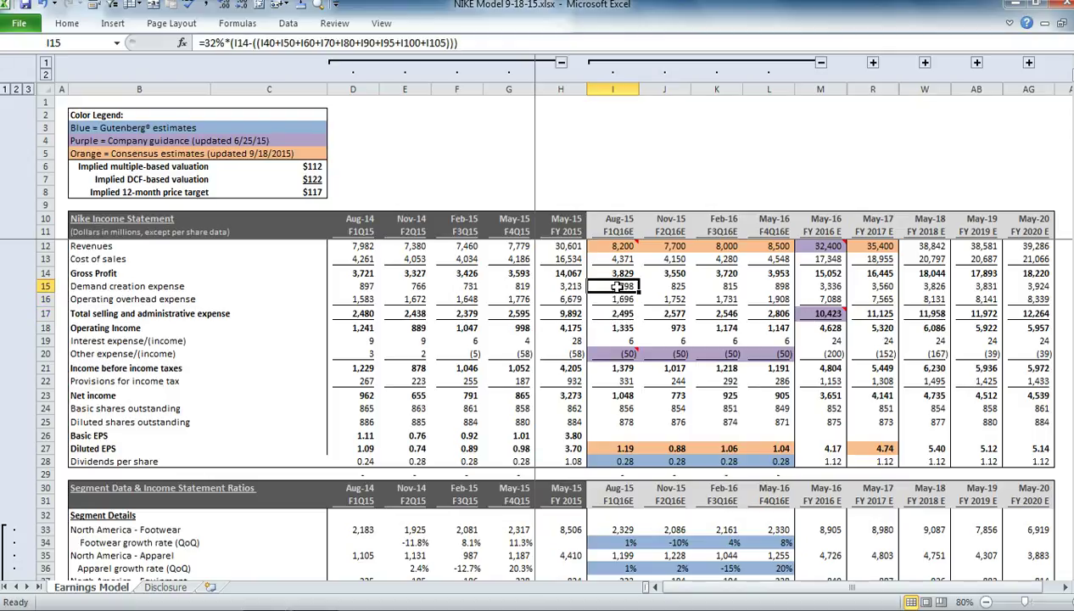
double_click(620, 287)
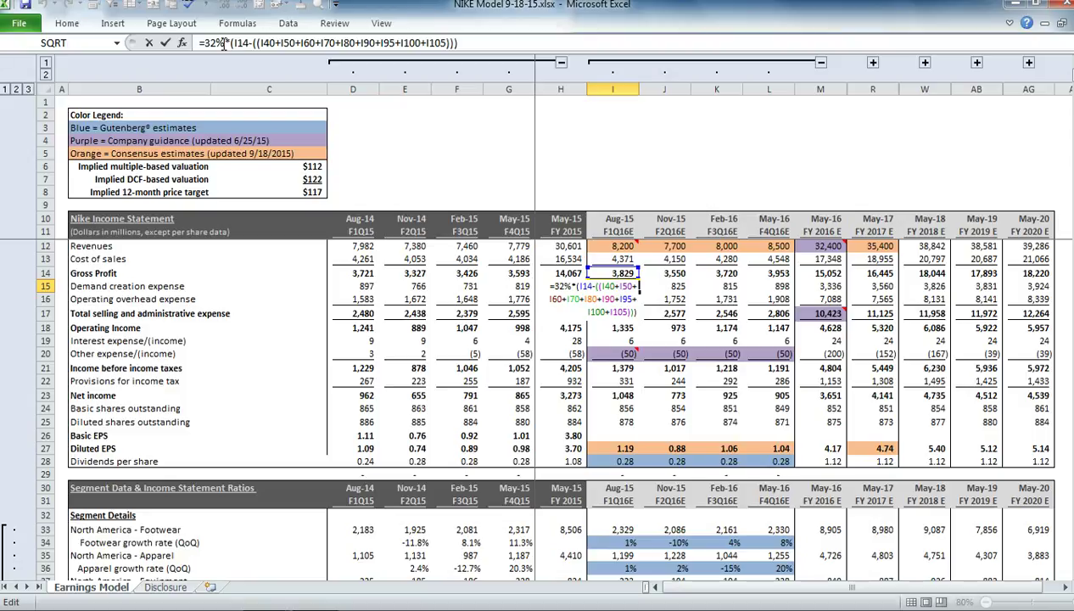
key("Tab")
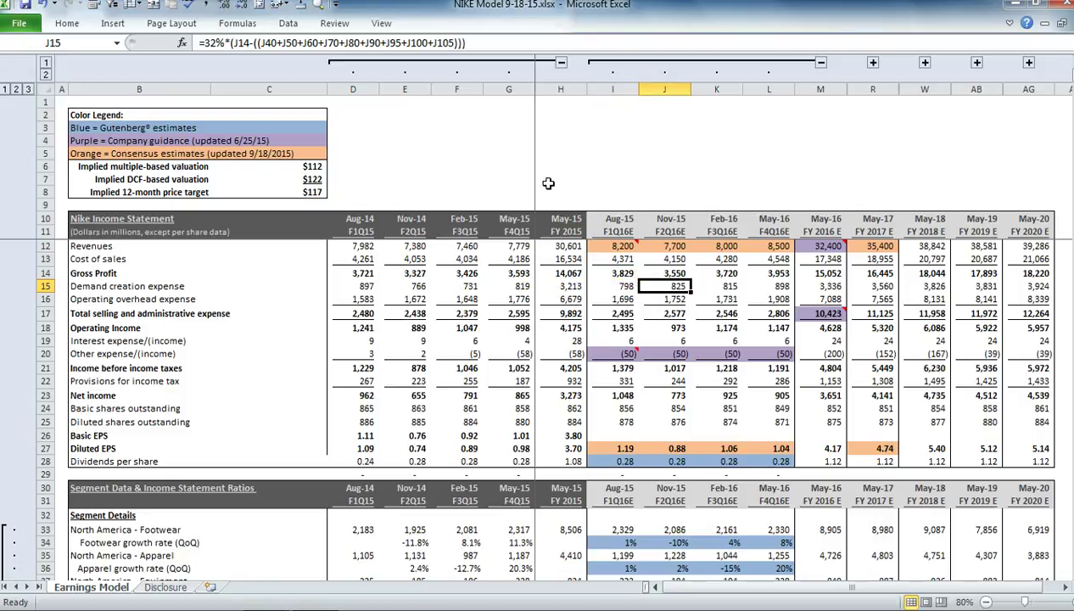
key("Right")
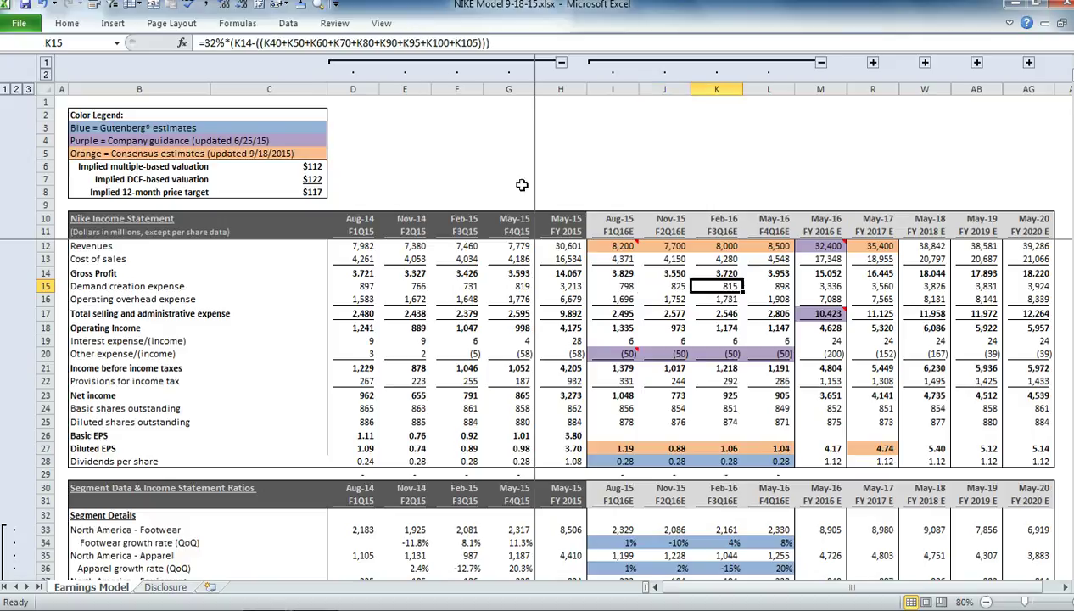
left_click(615, 286)
double_click(614, 286)
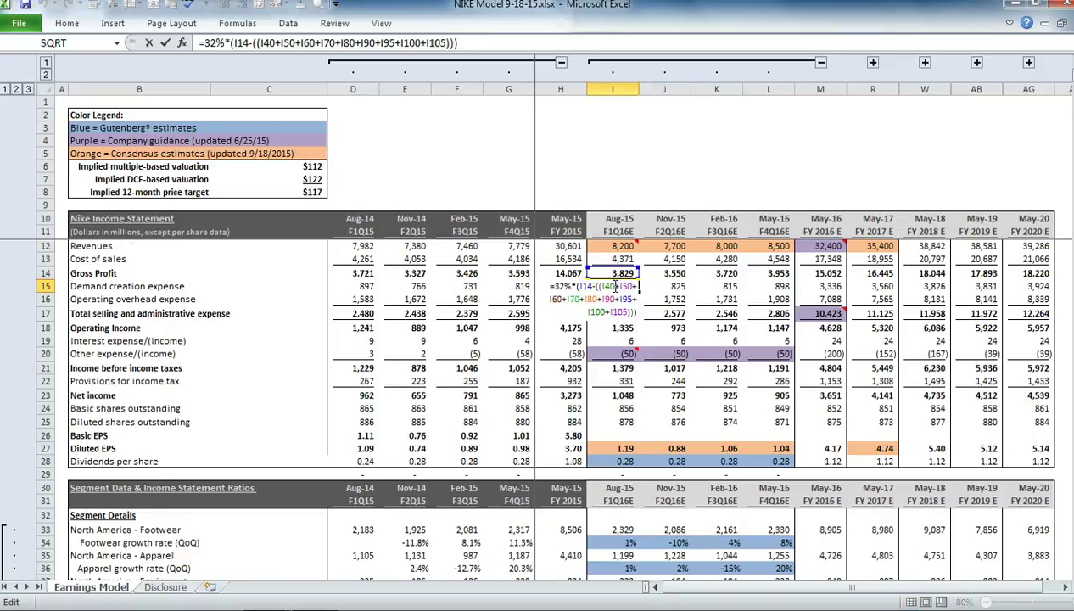
scroll(615, 286, "down", 6)
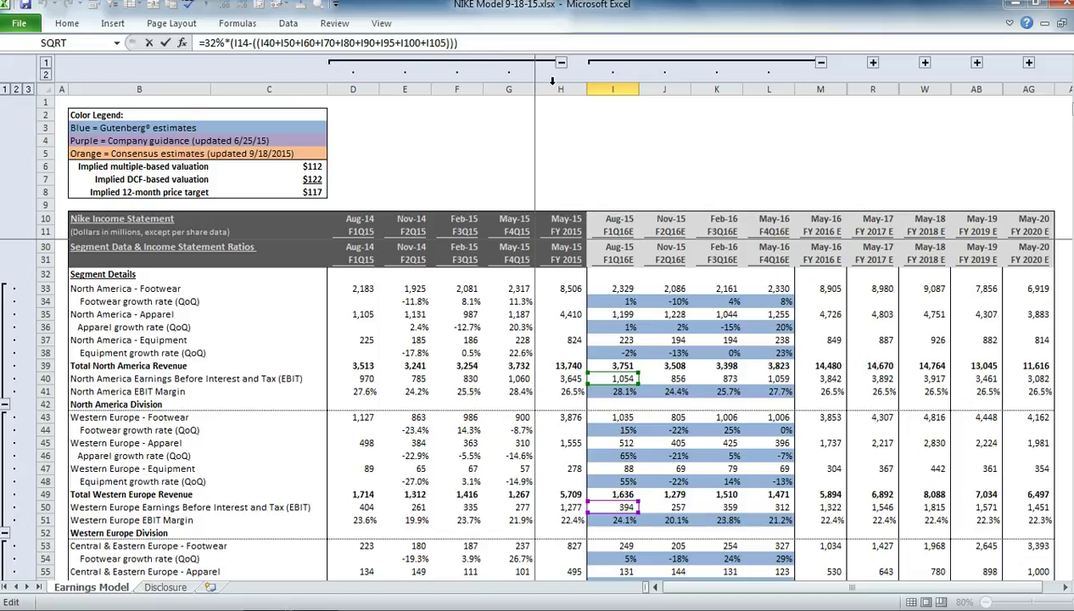
key("Tab")
scroll(626, 406, "down", 6)
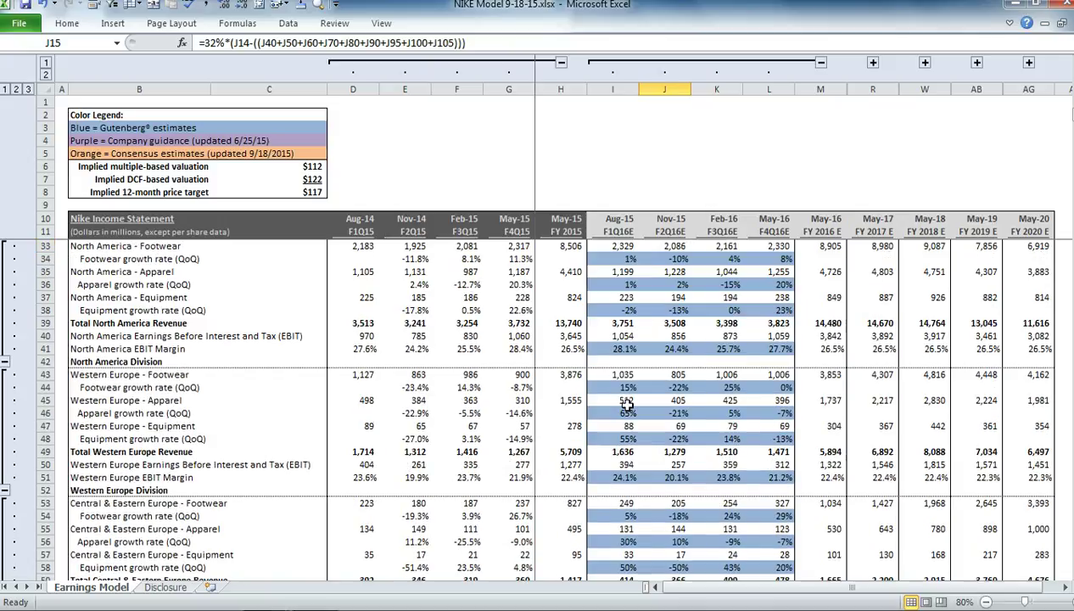
scroll(626, 406, "down", 1)
scroll(626, 405, "up", 8)
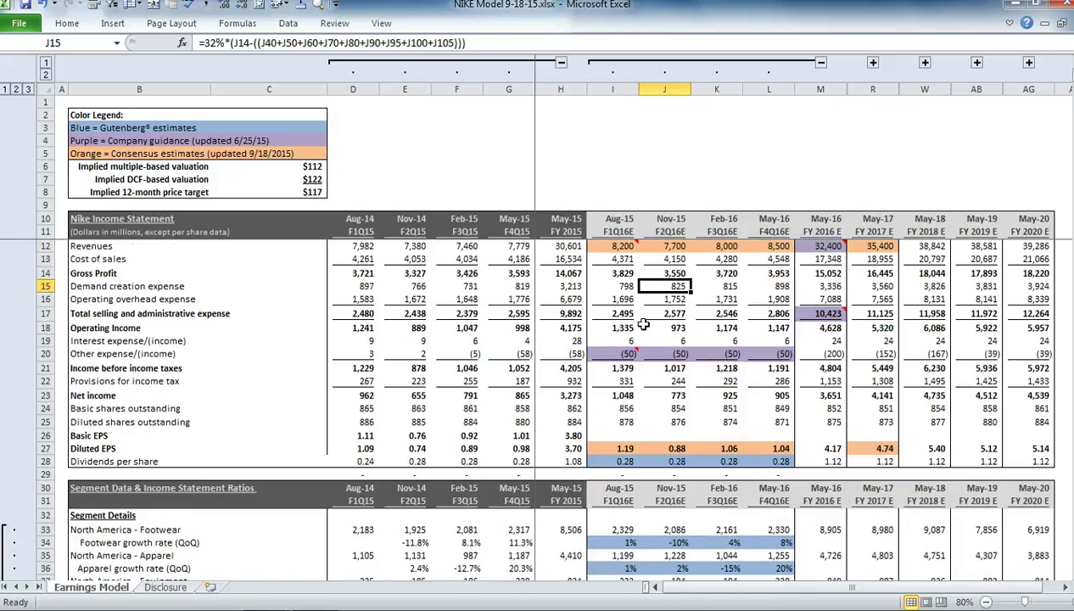
Check FY 2016 E total selling and administrative expense growth over FY 2015 with =M17/H17-1 in M9, and clear the scratch formula.
left_click(817, 315)
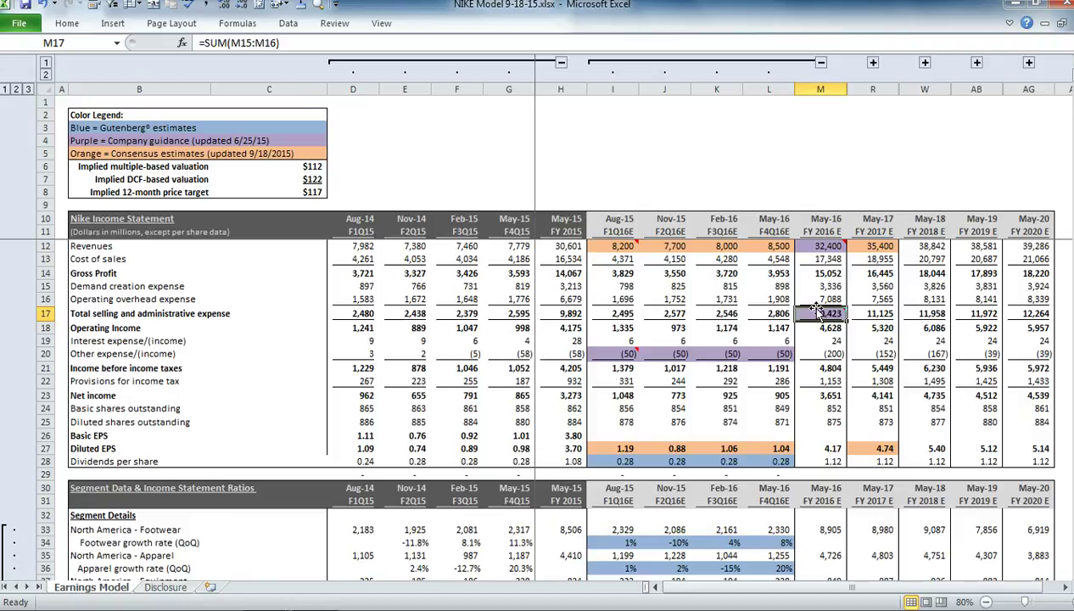
left_click(817, 201)
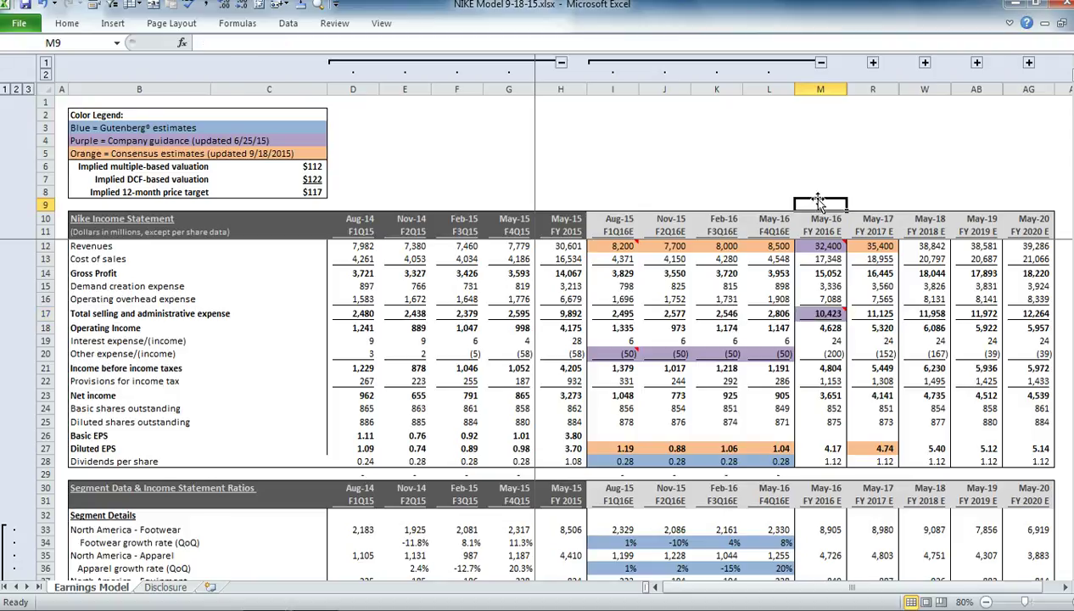
type("=")
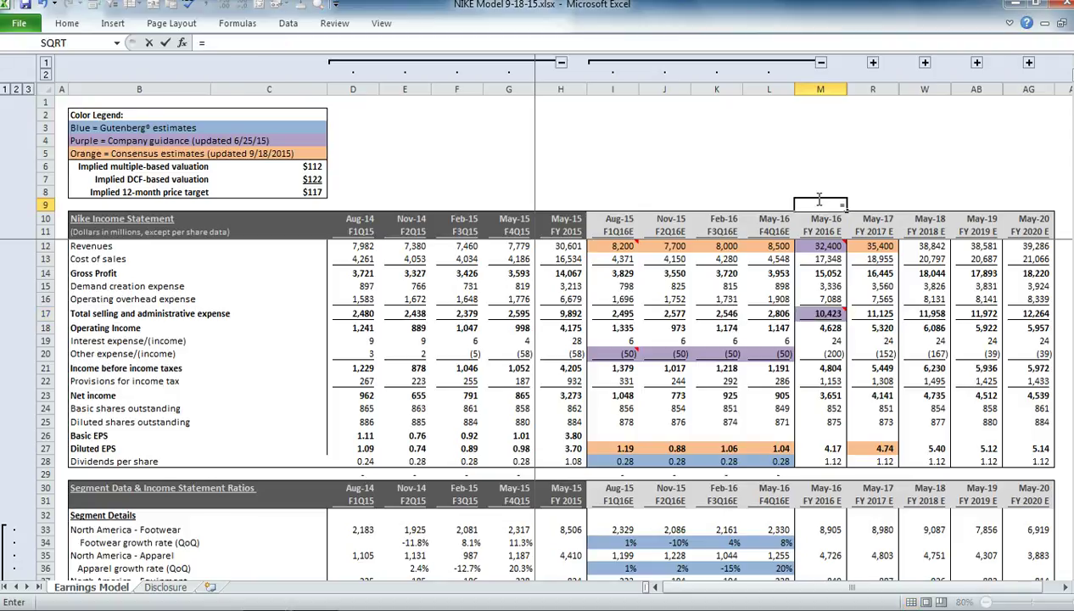
left_click(819, 313)
type("/")
left_click(575, 314)
type("-1")
key("Tab")
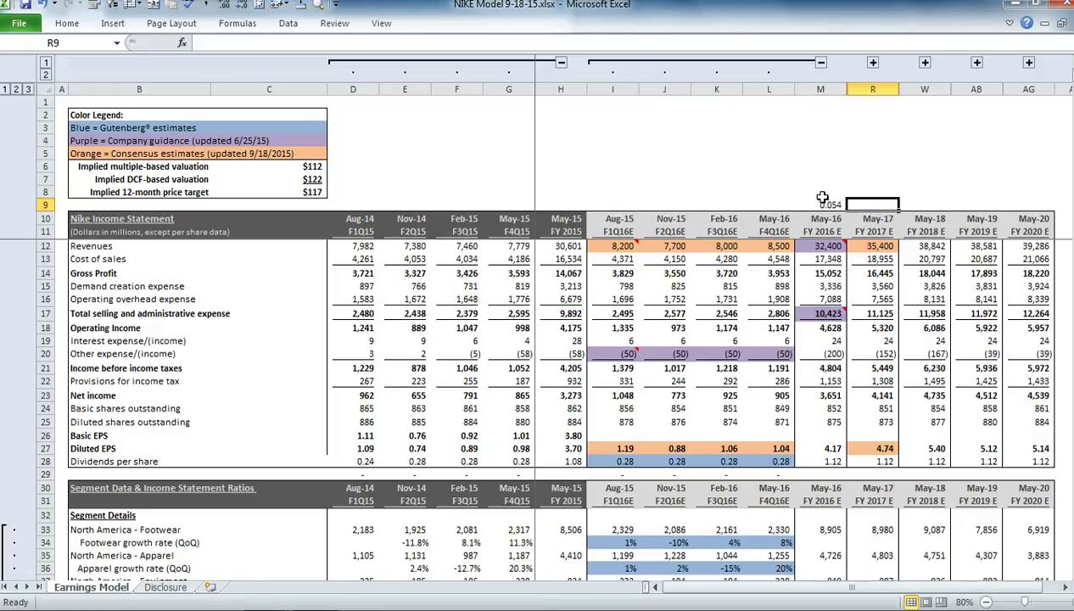
left_click(827, 204)
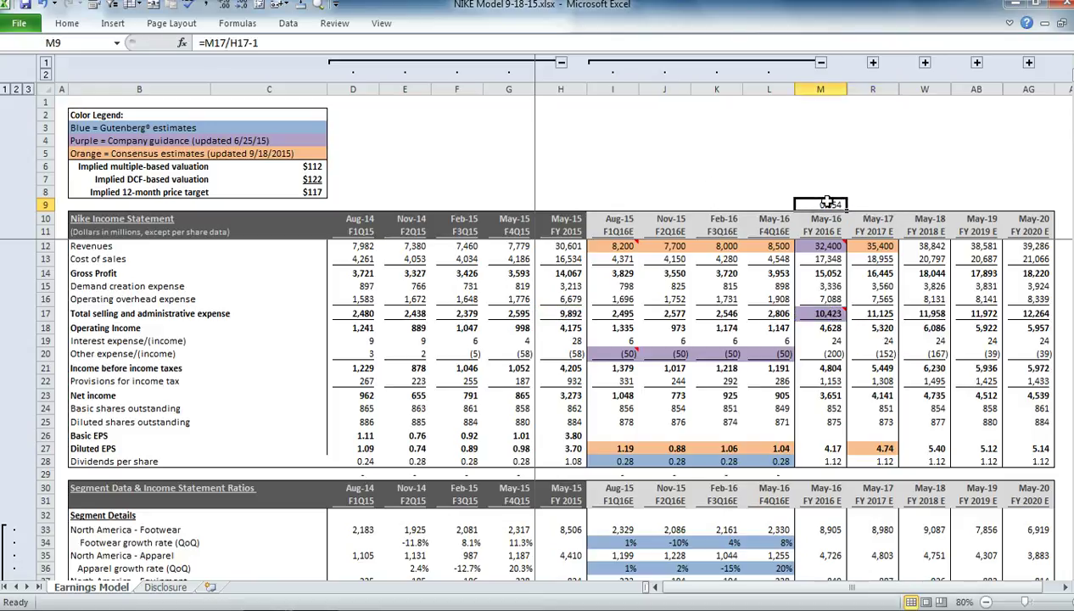
key("Delete")
key("Right")
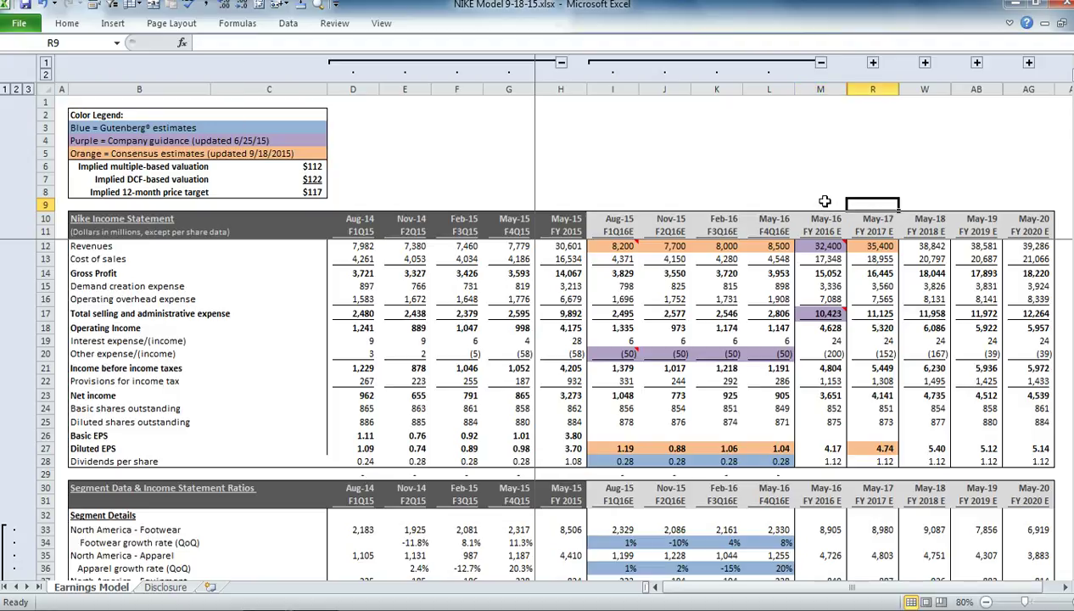
Inspect the F1Q16E interest expense and other expense formulas, comparing other expense with the FY 2015 quarters and checking its comment.
left_click(625, 337)
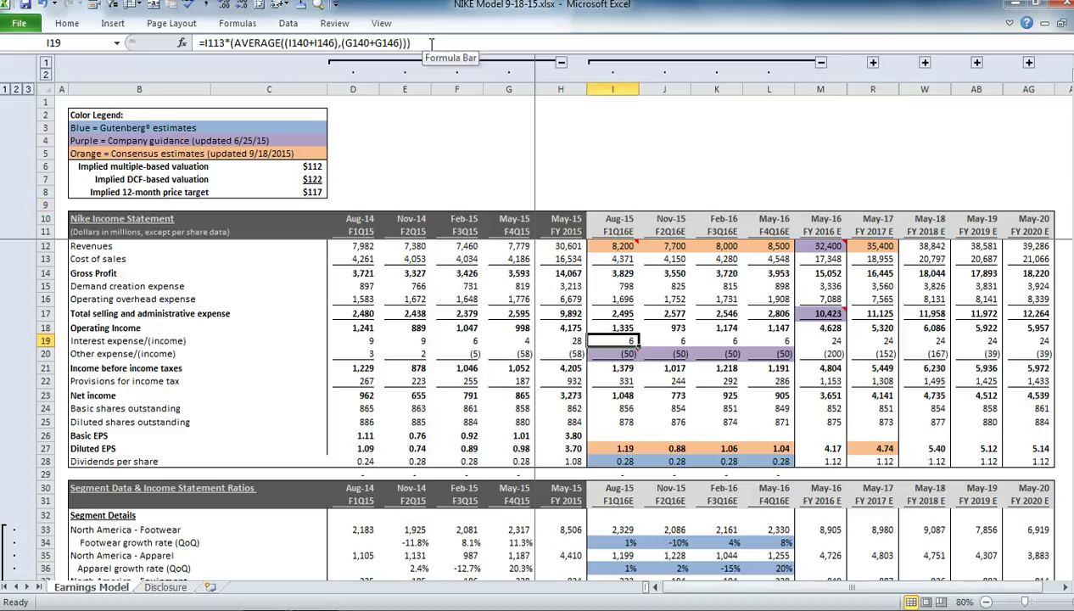
left_click(611, 352)
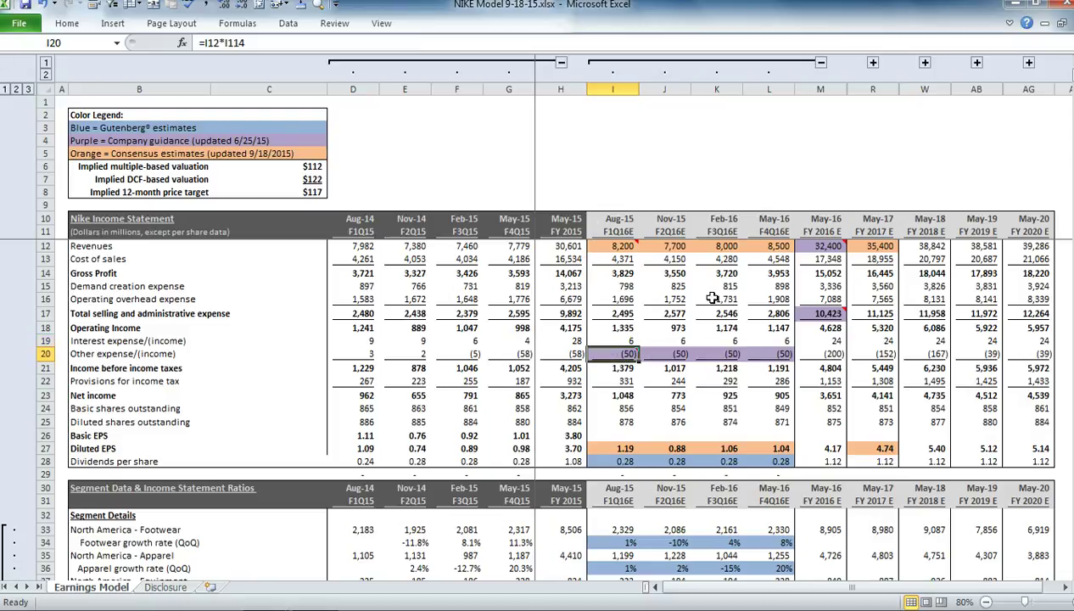
left_click_drag(370, 352, 448, 348)
left_click(509, 351)
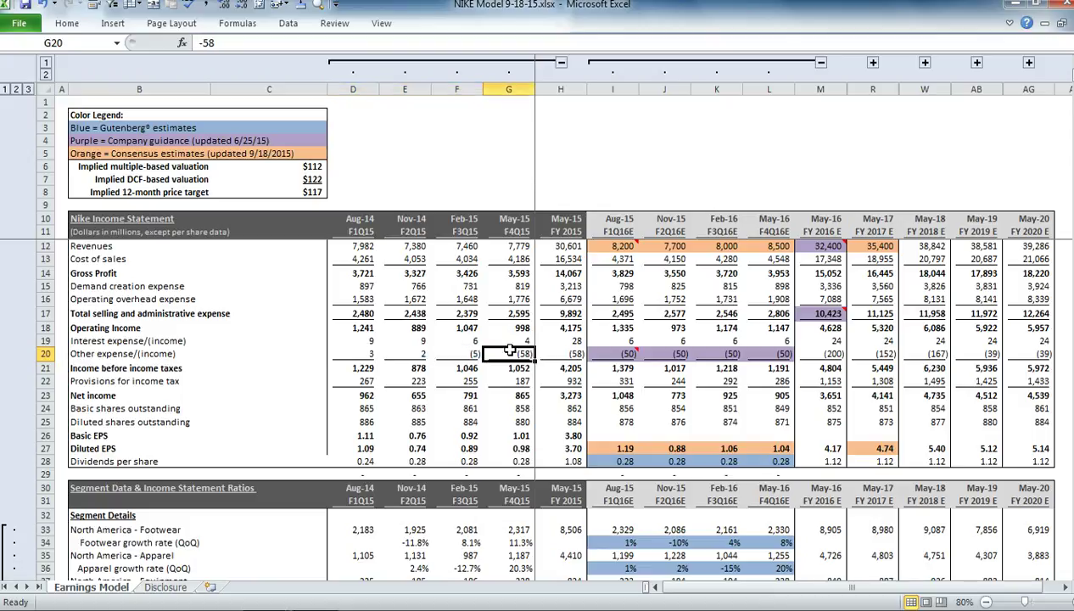
mouse_move(629, 351)
Trace the F1Q16E provisions for income tax formula to the effective tax rate under Ratios, and check the FY 2016 E tax rate comment.
left_click(612, 381)
double_click(612, 381)
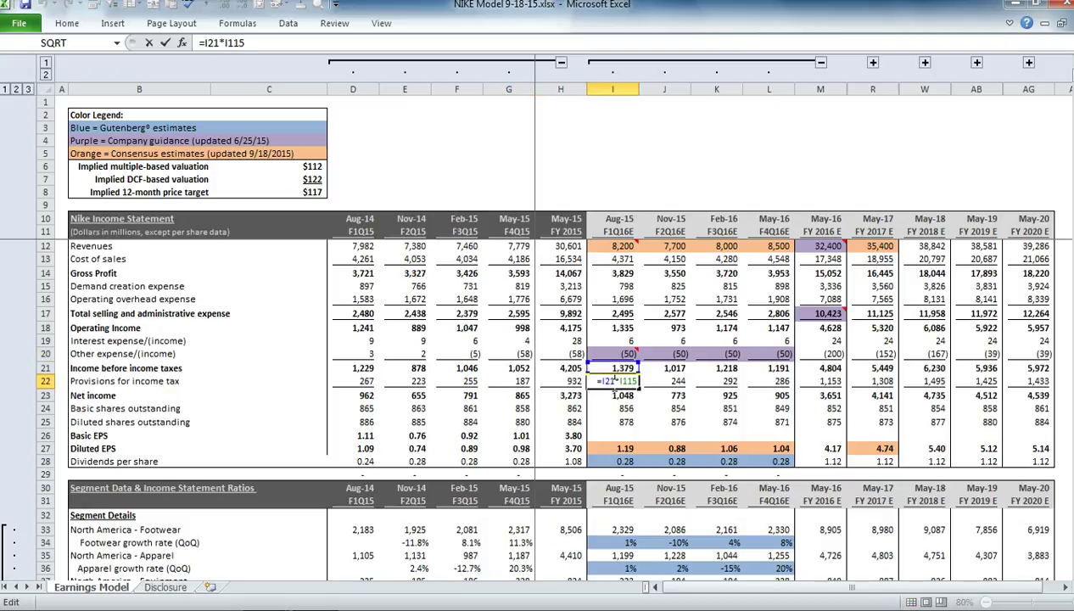
scroll(611, 386, "down", 19)
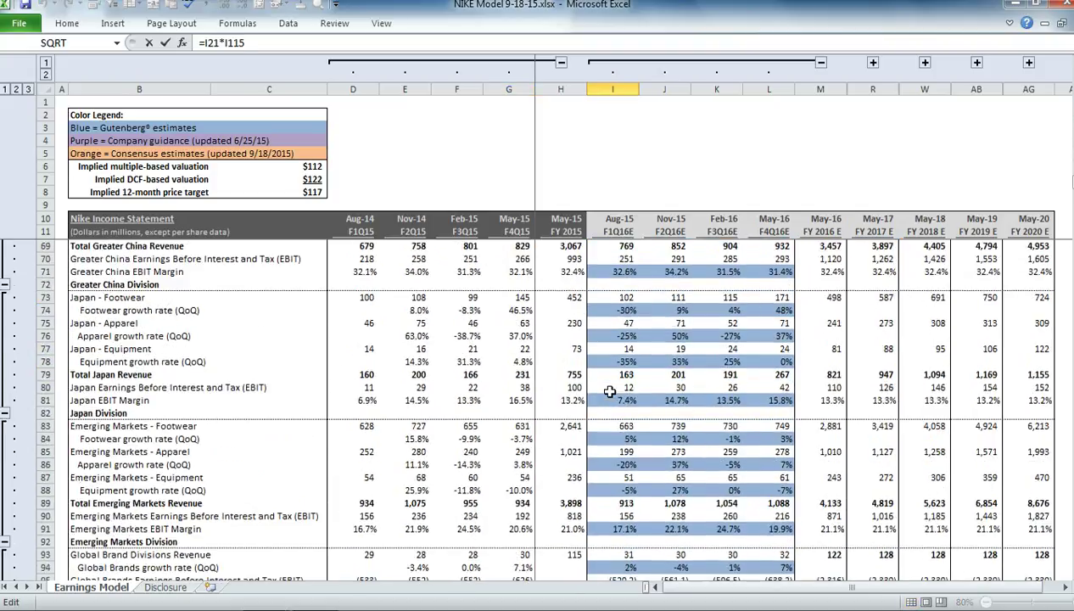
scroll(610, 392, "down", 10)
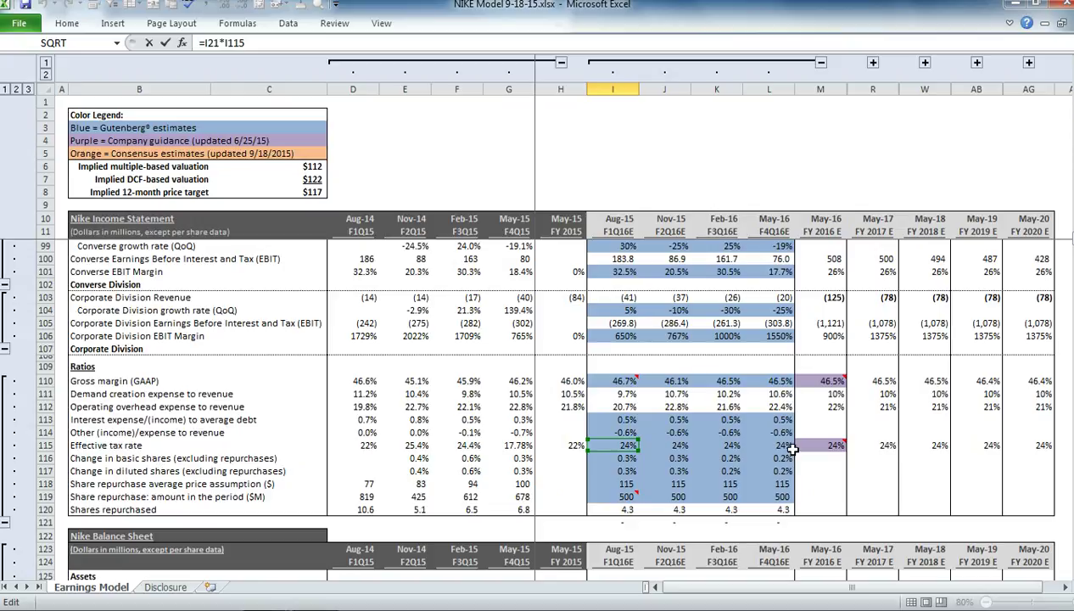
mouse_move(808, 451)
key("Tab")
scroll(675, 437, "up", 3)
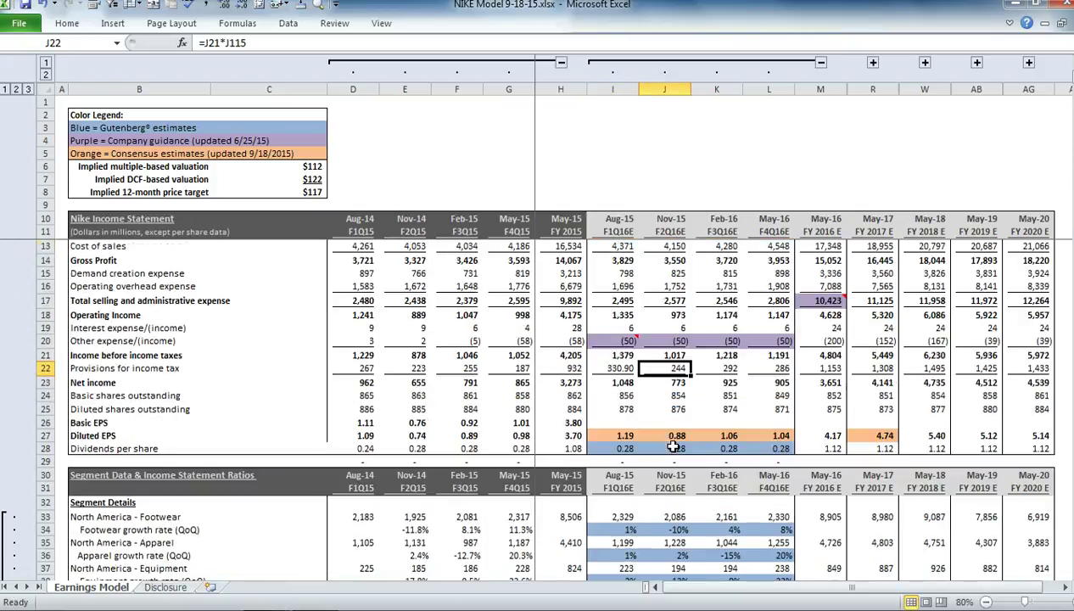
Inspect the F1Q16E formulas for basic shares outstanding, diluted shares outstanding and diluted EPS.
left_click(635, 395)
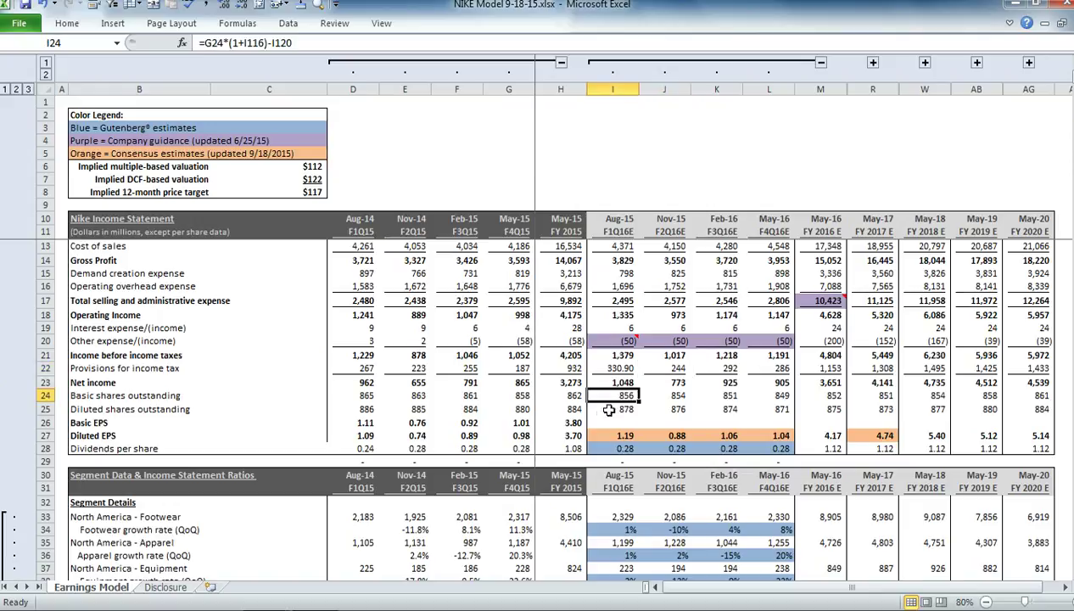
left_click(611, 406)
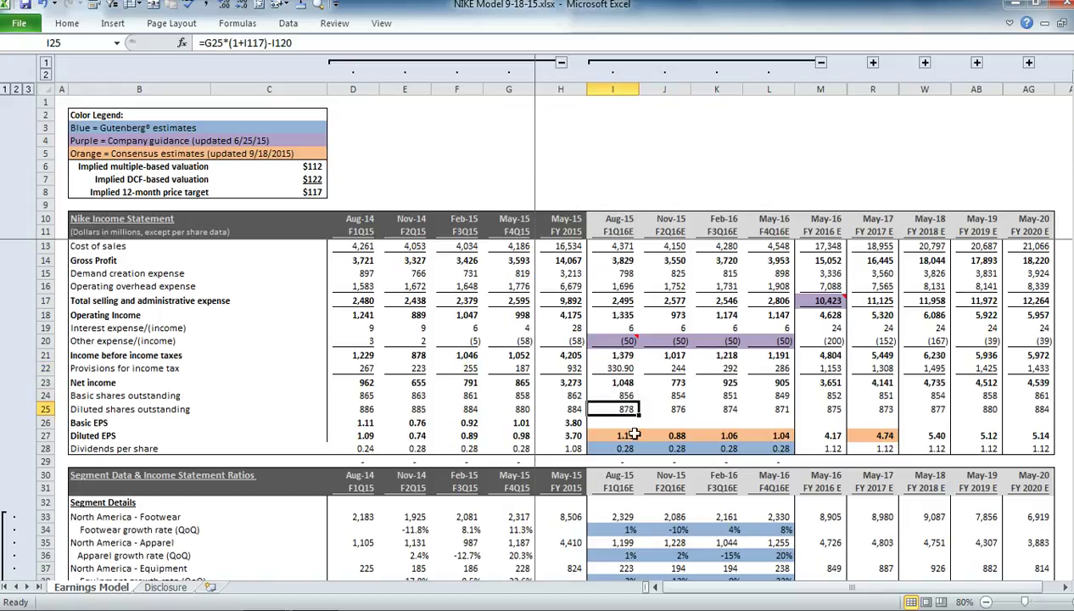
left_click(608, 434)
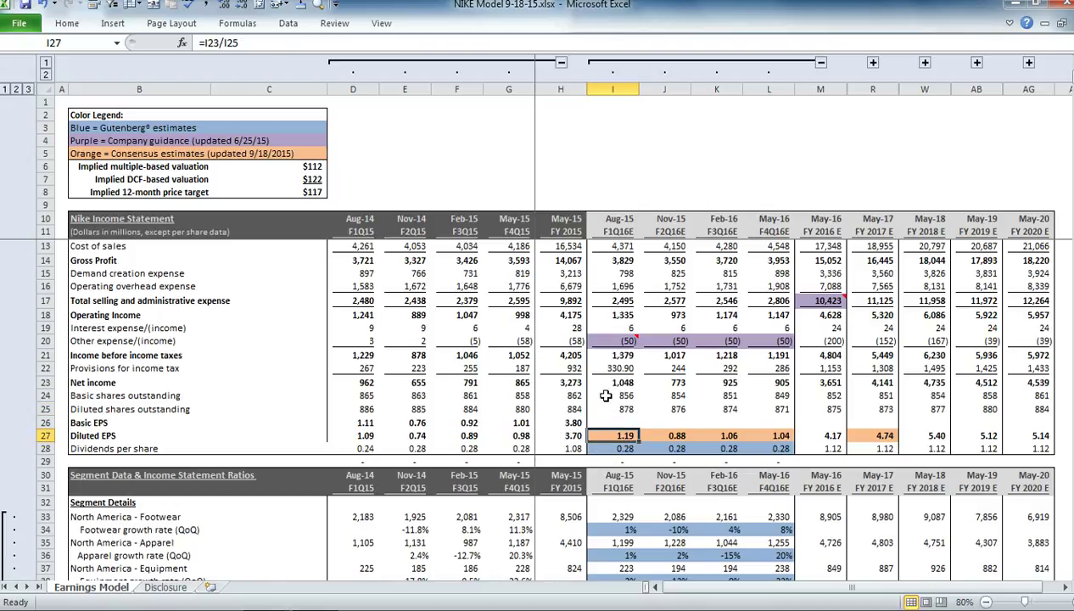
Trace the F1Q16E diluted shares outstanding formula to the change in diluted shares and shares repurchased under Ratios, and return to diluted EPS.
left_click(609, 408)
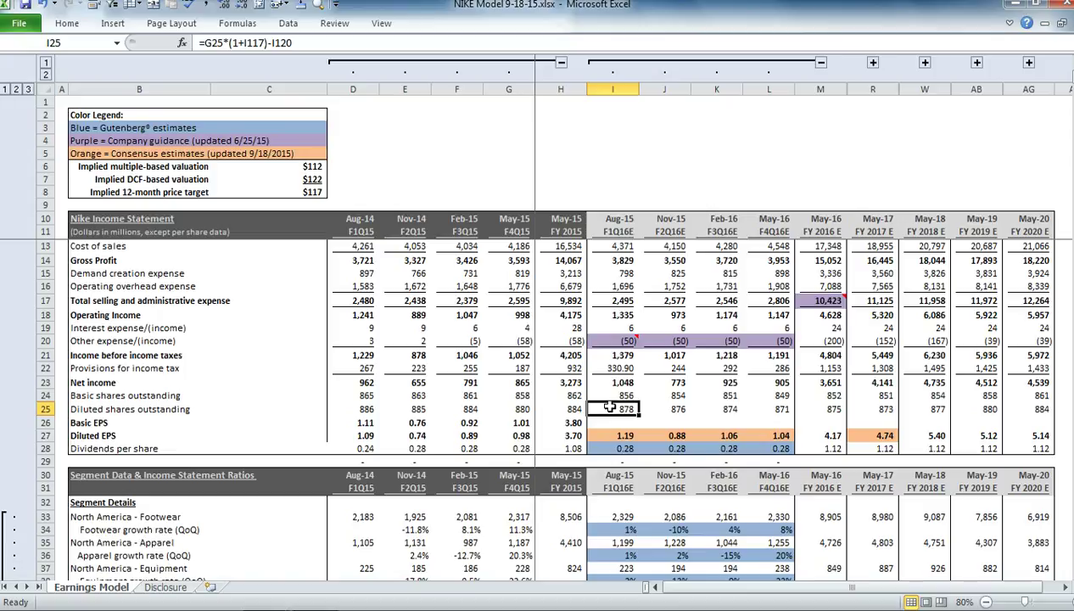
scroll(610, 407, "down", 2)
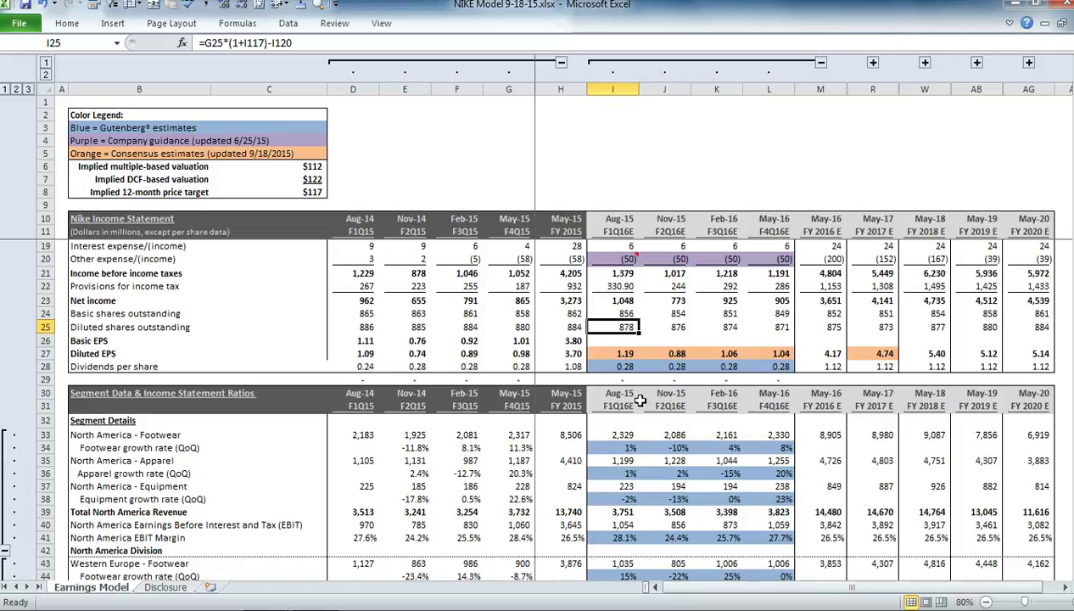
double_click(612, 330)
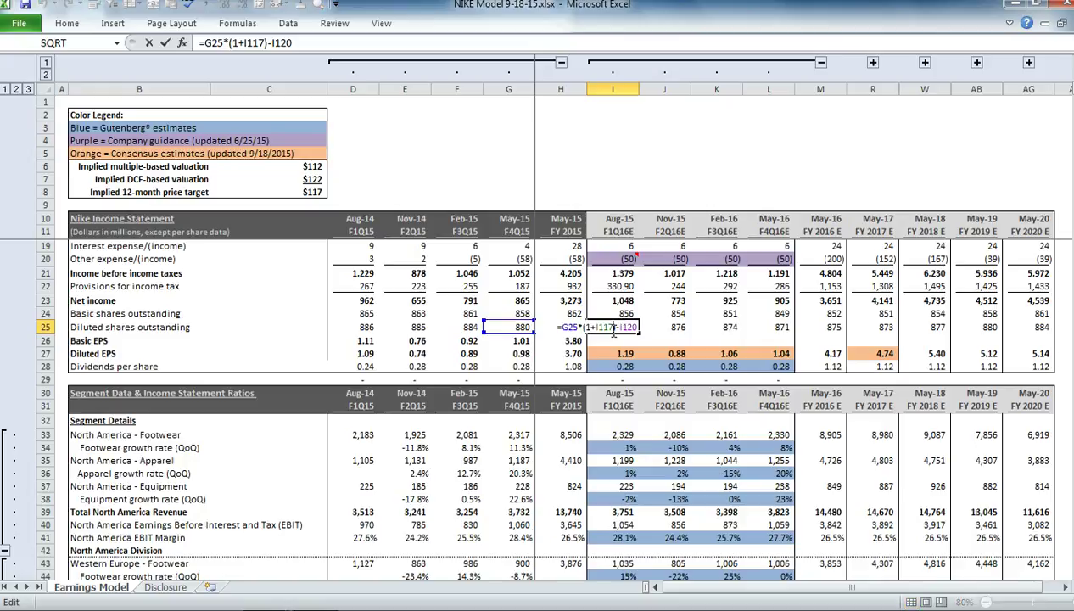
scroll(609, 361, "down", 10)
scroll(609, 374, "down", 17)
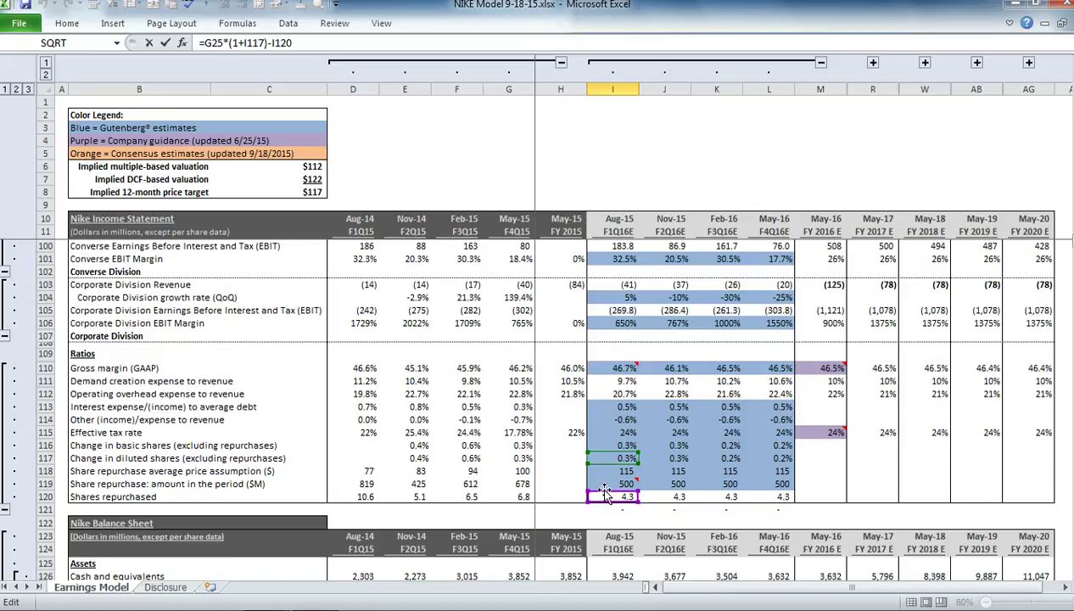
mouse_move(631, 484)
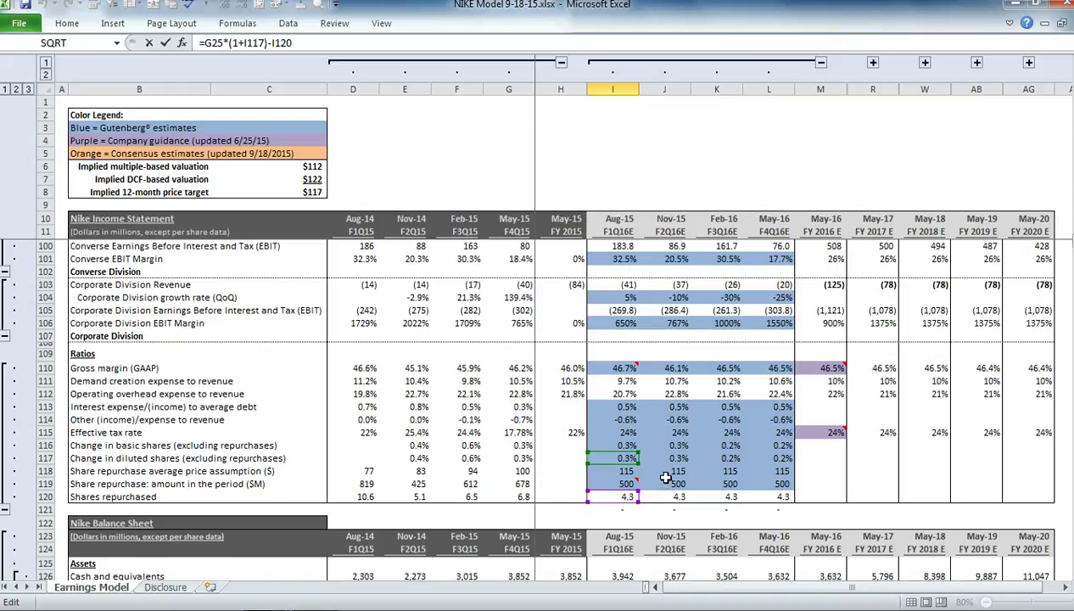
key("Tab")
scroll(666, 478, "up", 4)
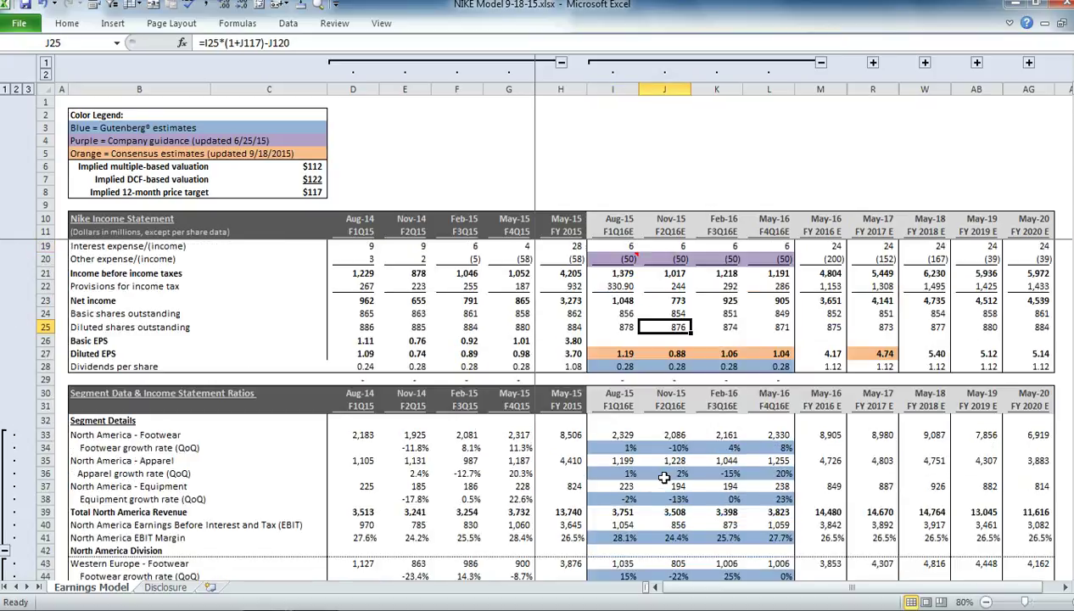
left_click(628, 437)
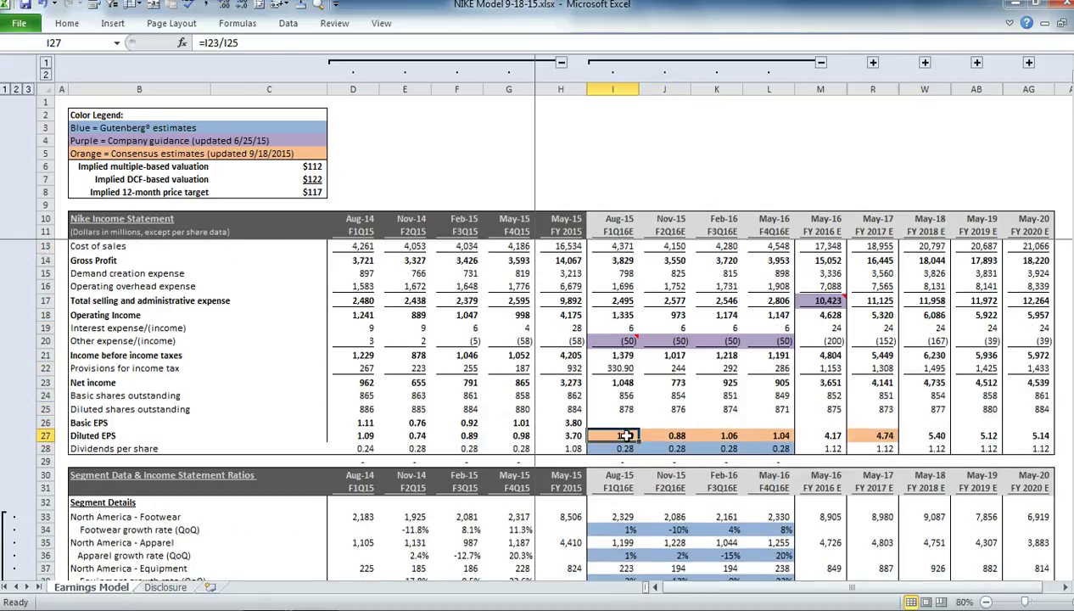
Collapse all row groups to the highest outline level and expand only the Nike Balance Sheet section.
scroll(620, 448, "down", 3)
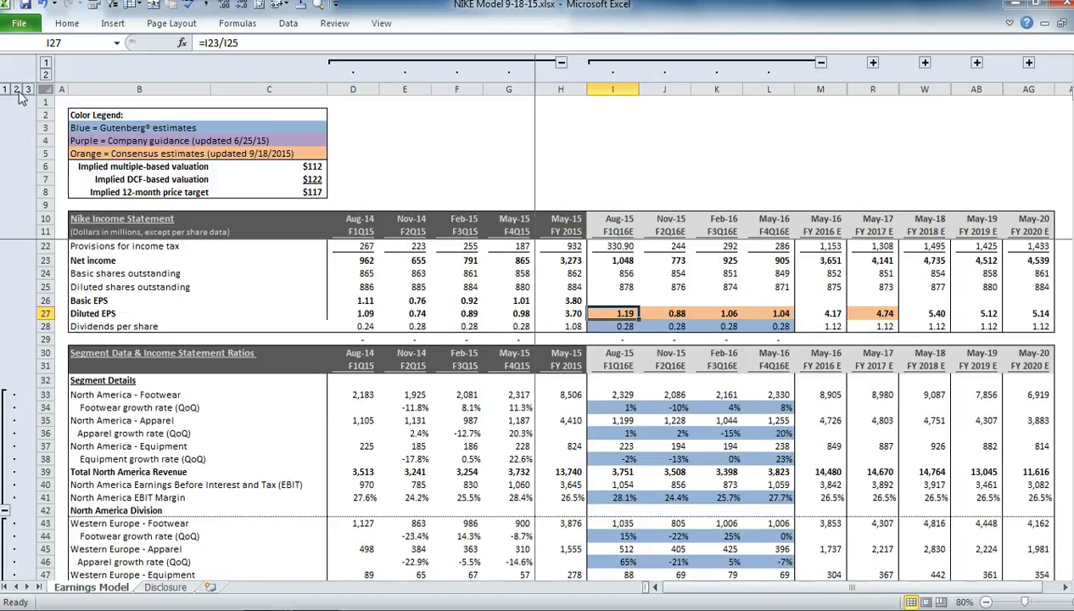
left_click(5, 89)
scroll(514, 270, "down", 1)
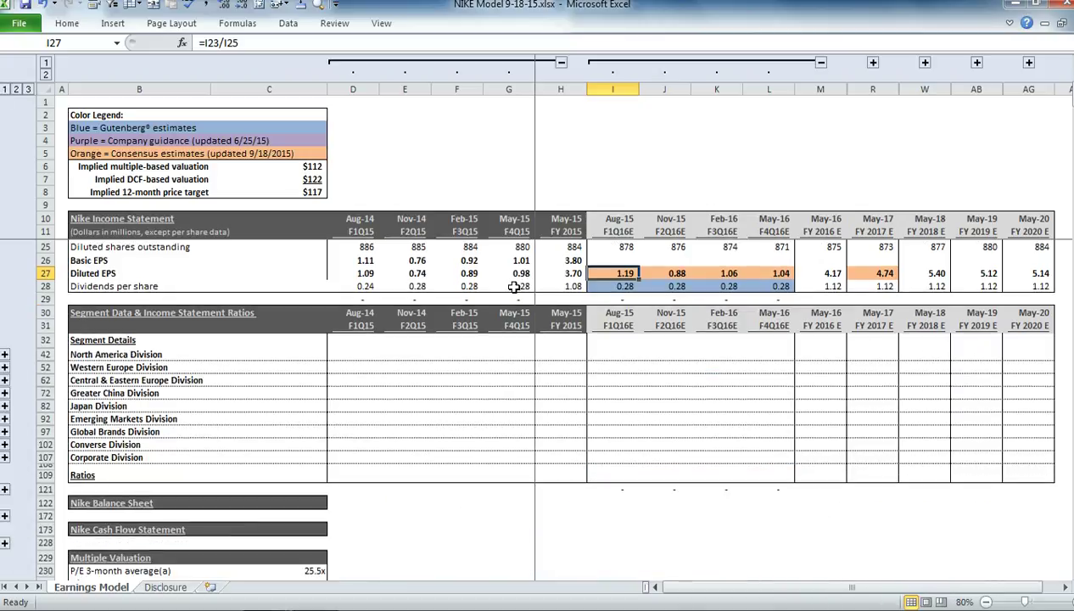
scroll(514, 287, "down", 3)
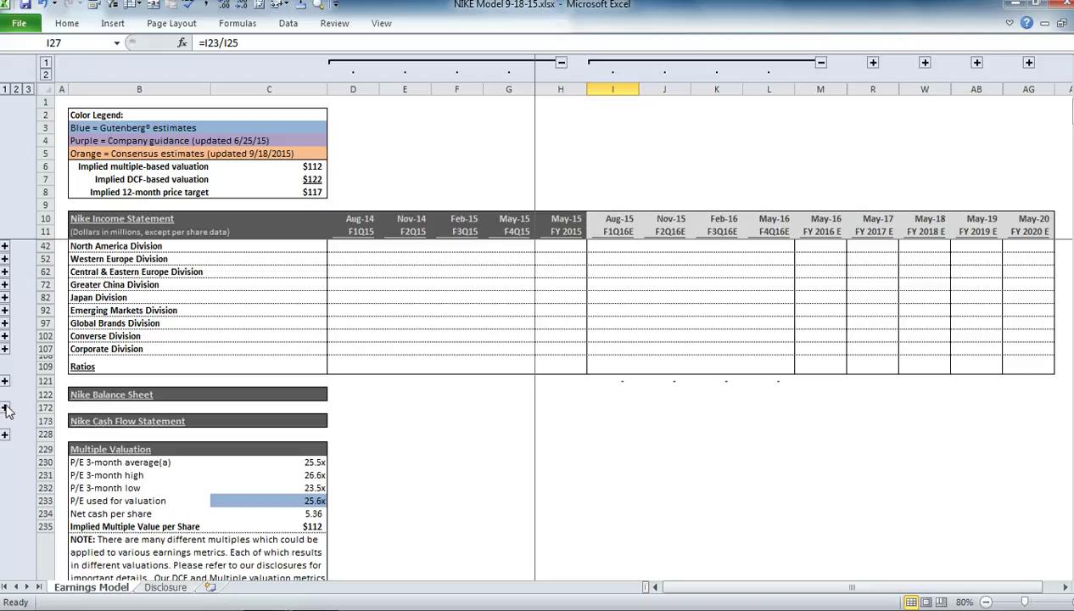
left_click(5, 409)
scroll(335, 359, "up", 5)
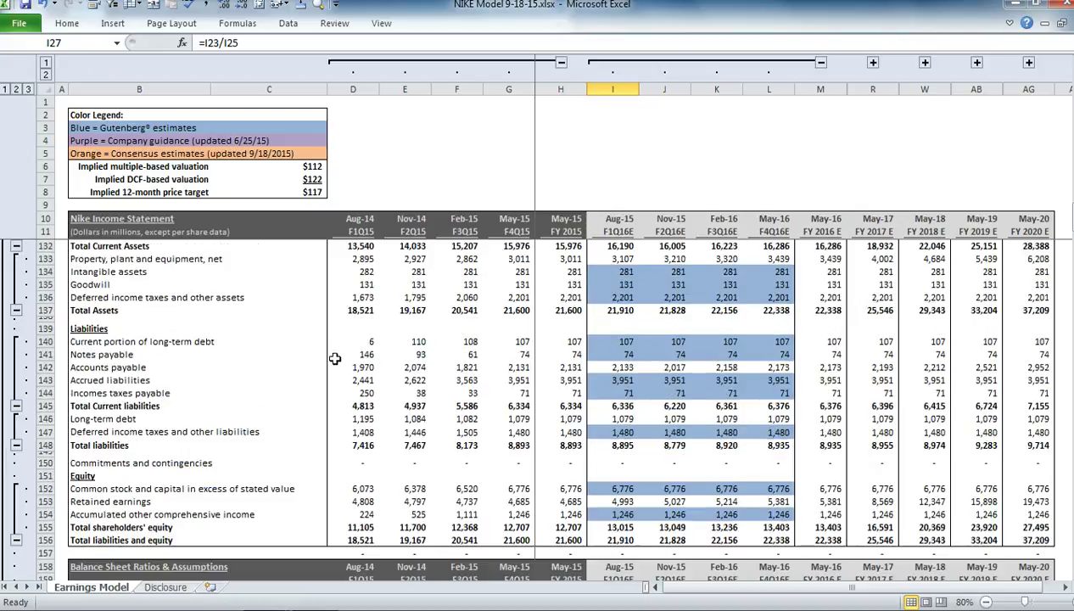
scroll(335, 359, "up", 5)
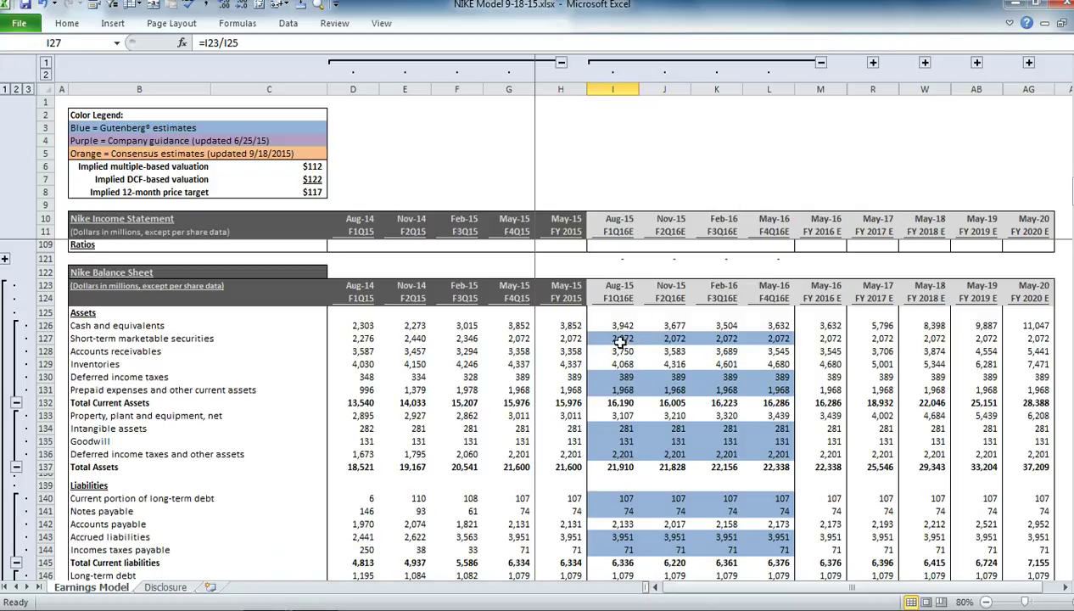
Inspect the F1Q16E deferred income taxes and prepaid expenses cells on the balance sheet, tracing the deferred income taxes reference to FY 2015.
left_click(615, 375)
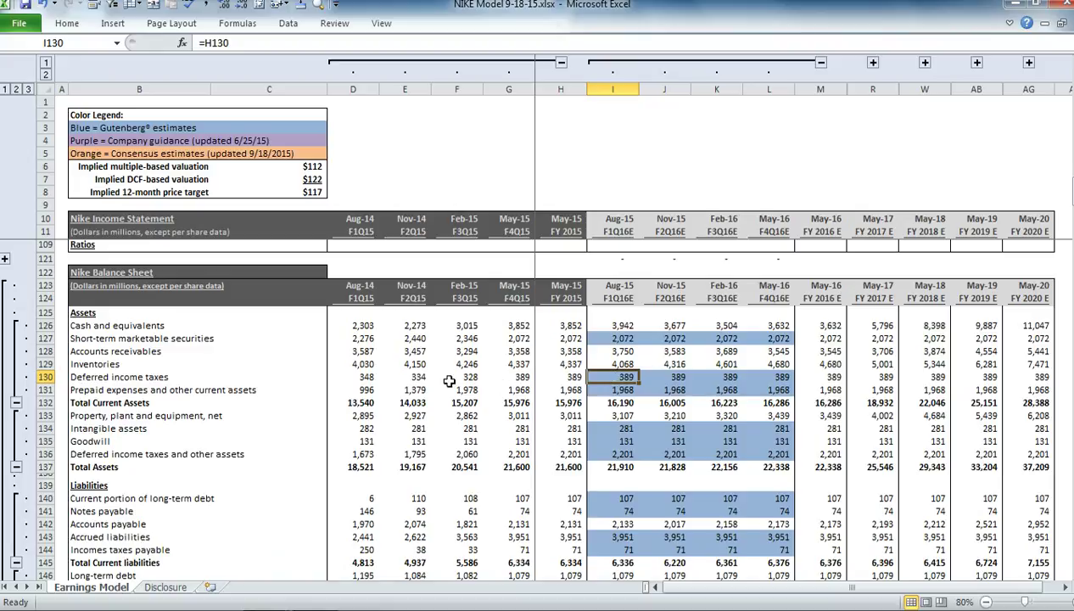
left_click(617, 389)
double_click(615, 377)
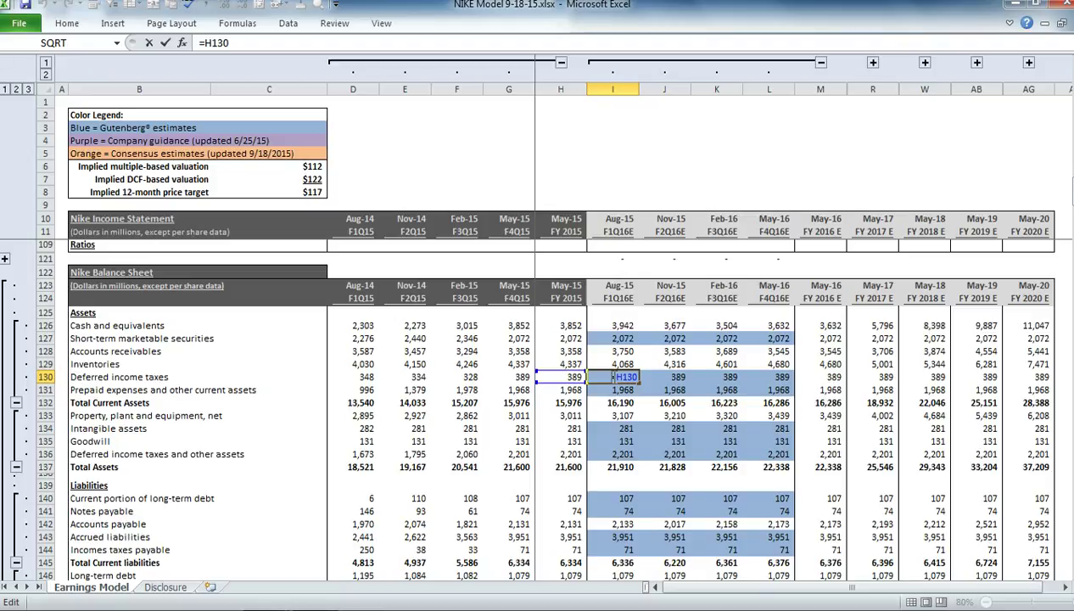
key("Tab")
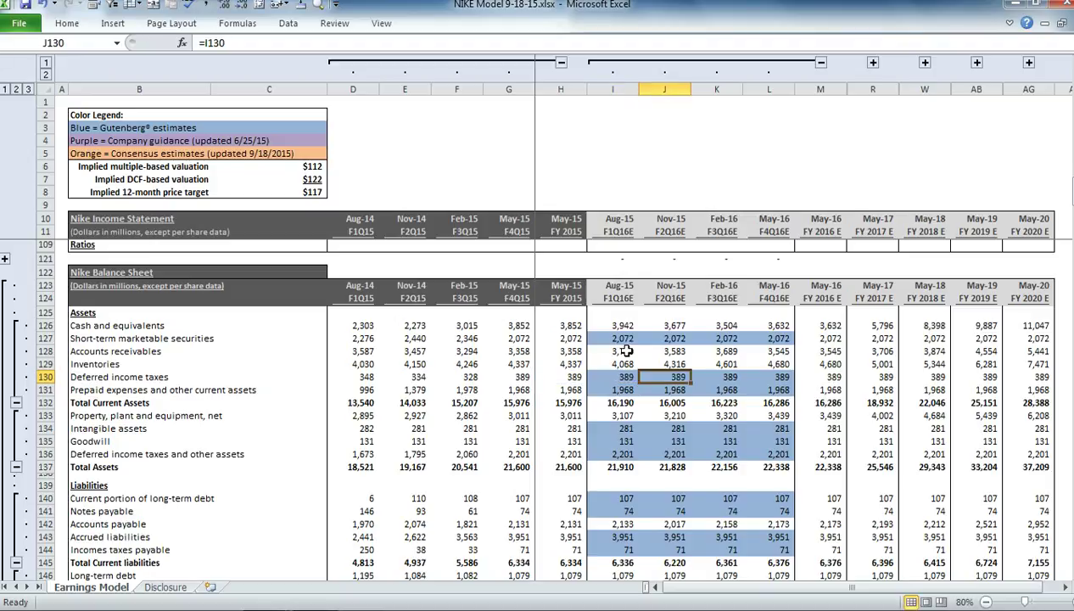
Inspect the F1Q16E formulas for accounts receivables, inventories and accounts payable, and review the turnover assumptions under Balance Sheet Ratios & Assumptions.
left_click(620, 352)
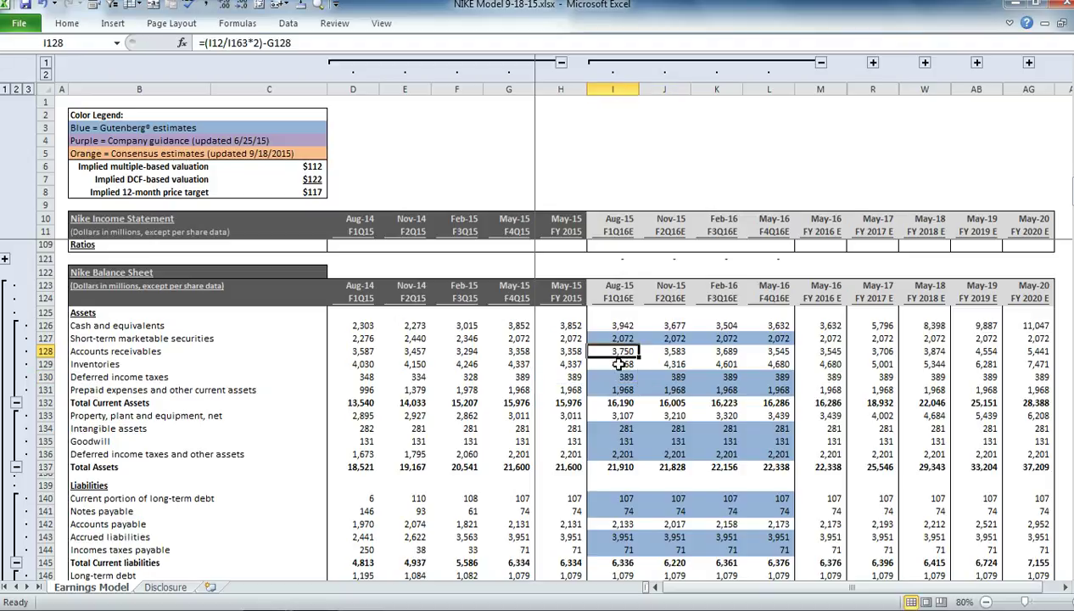
left_click(618, 364)
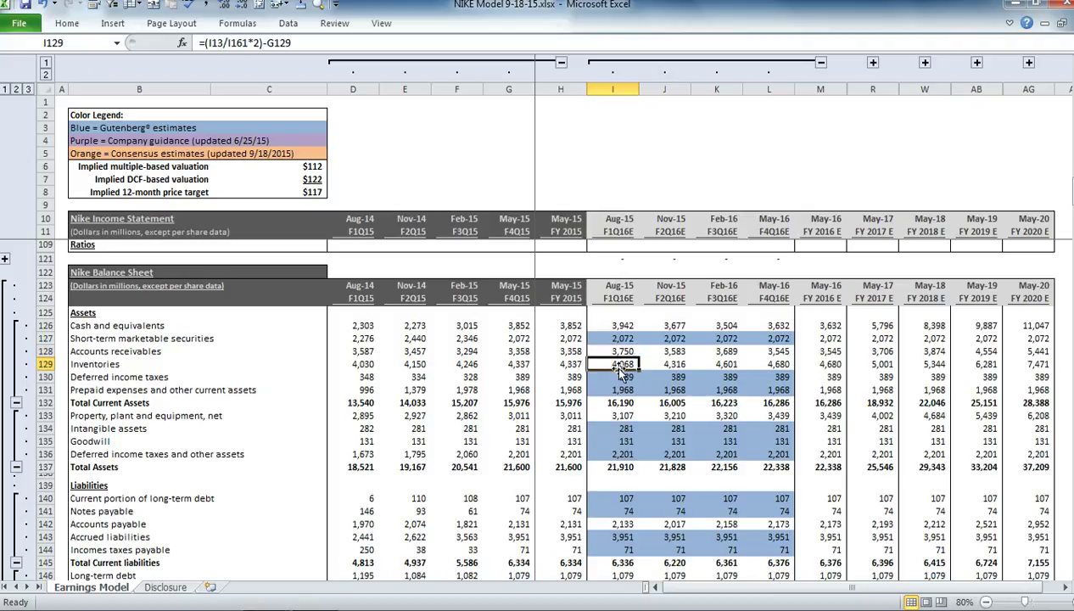
left_click(613, 523)
scroll(647, 490, "down", 6)
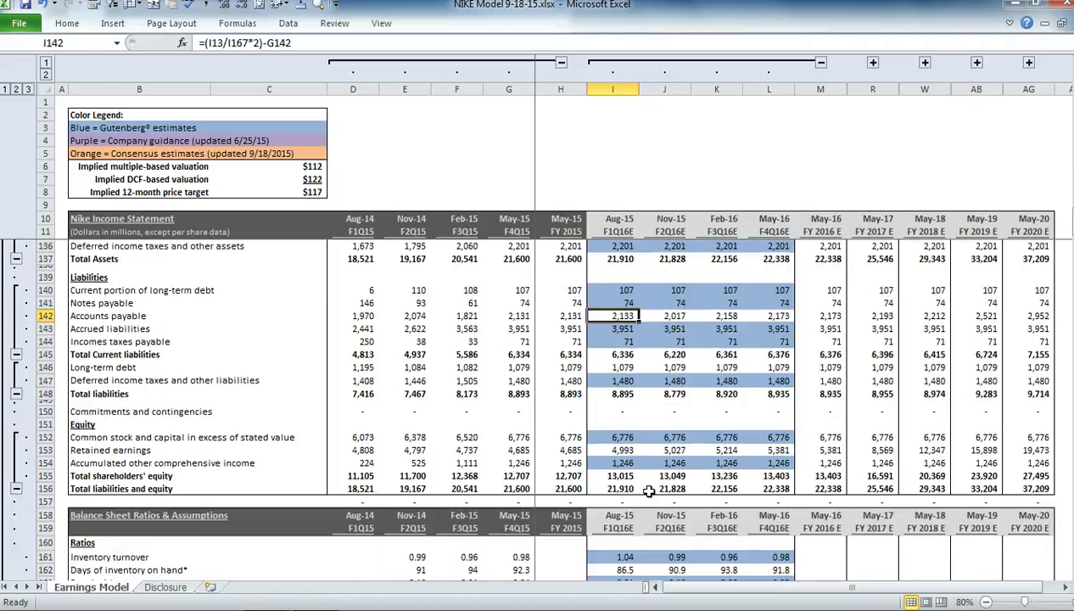
scroll(649, 490, "down", 3)
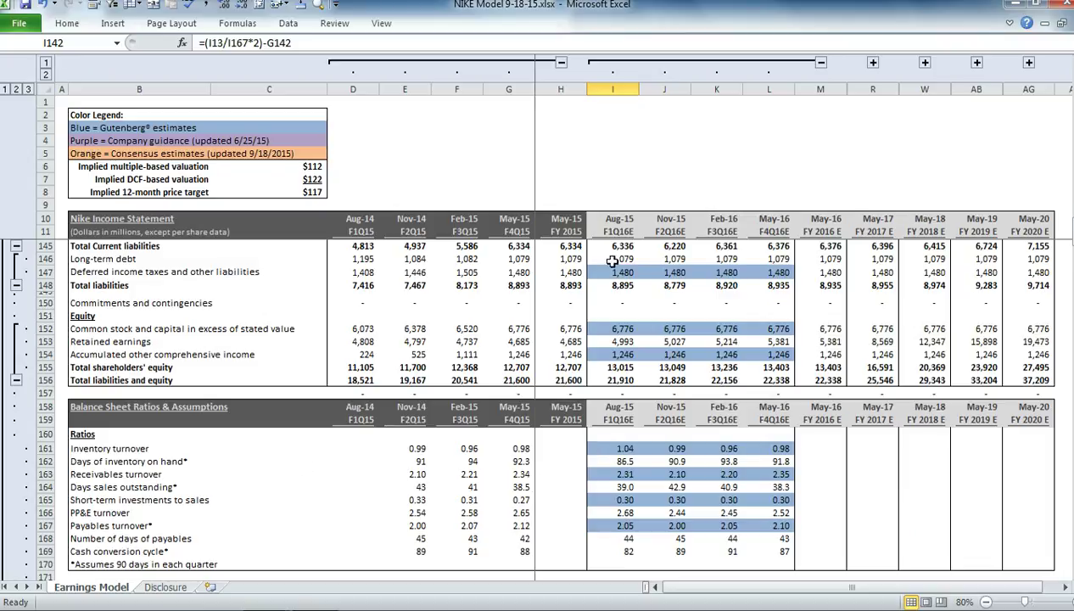
scroll(618, 475, "up", 2)
scroll(621, 480, "up", 3)
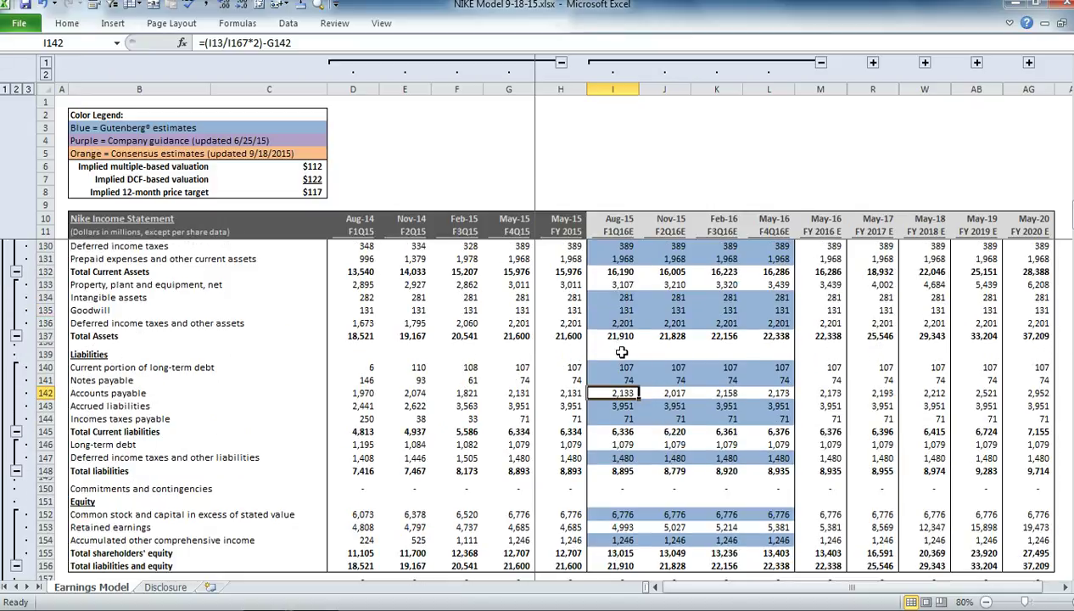
scroll(622, 356, "down", 5)
scroll(622, 358, "down", 4)
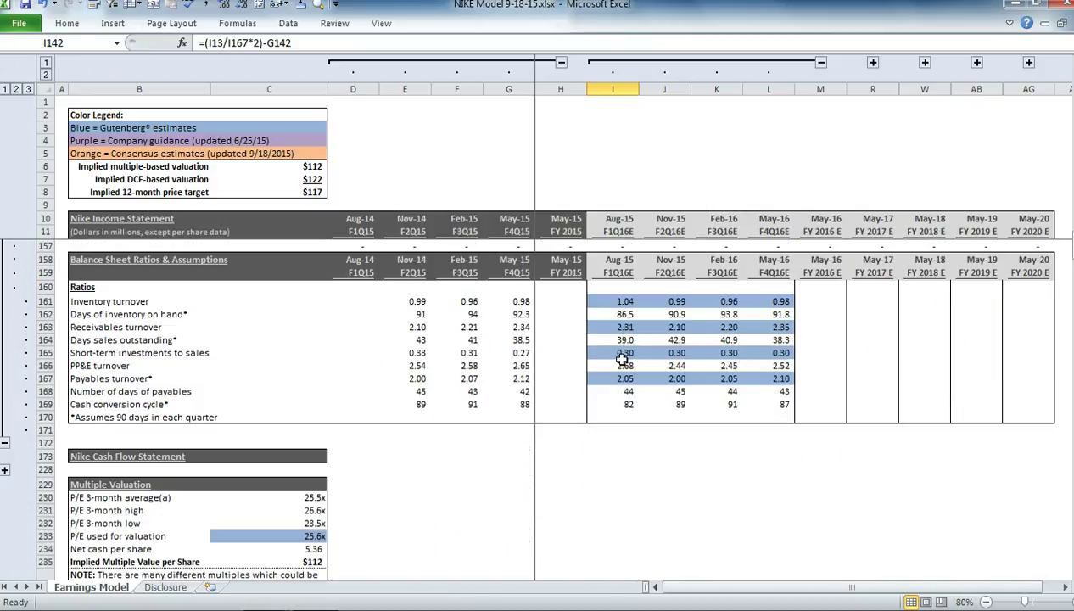
Collapse the balance sheet rows and expand the Nike Cash Flow Statement section from its operating activities.
left_click(6, 443)
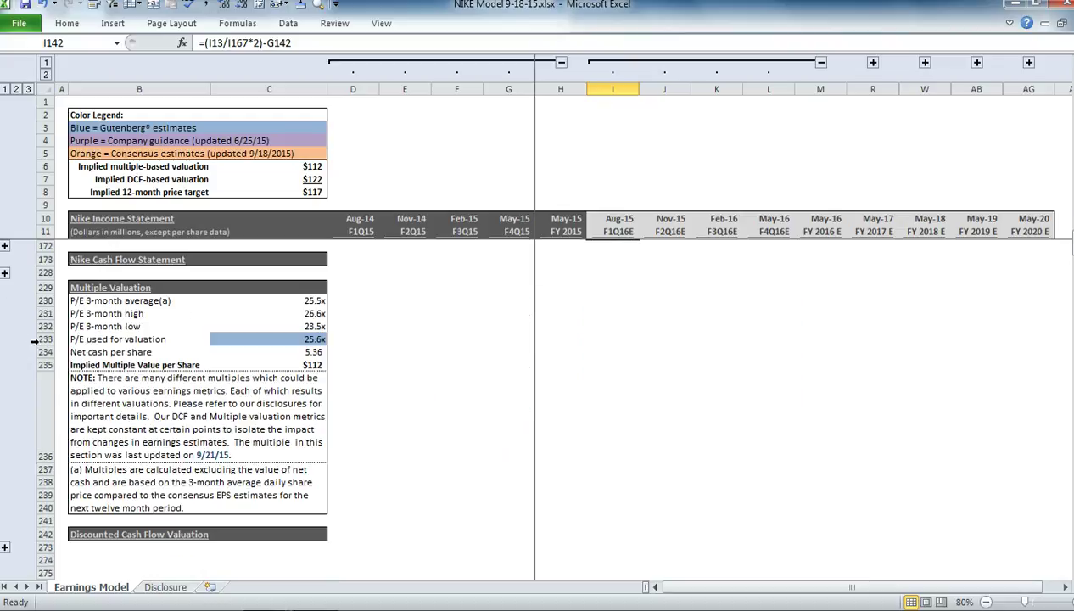
left_click(5, 275)
scroll(647, 434, "up", 8)
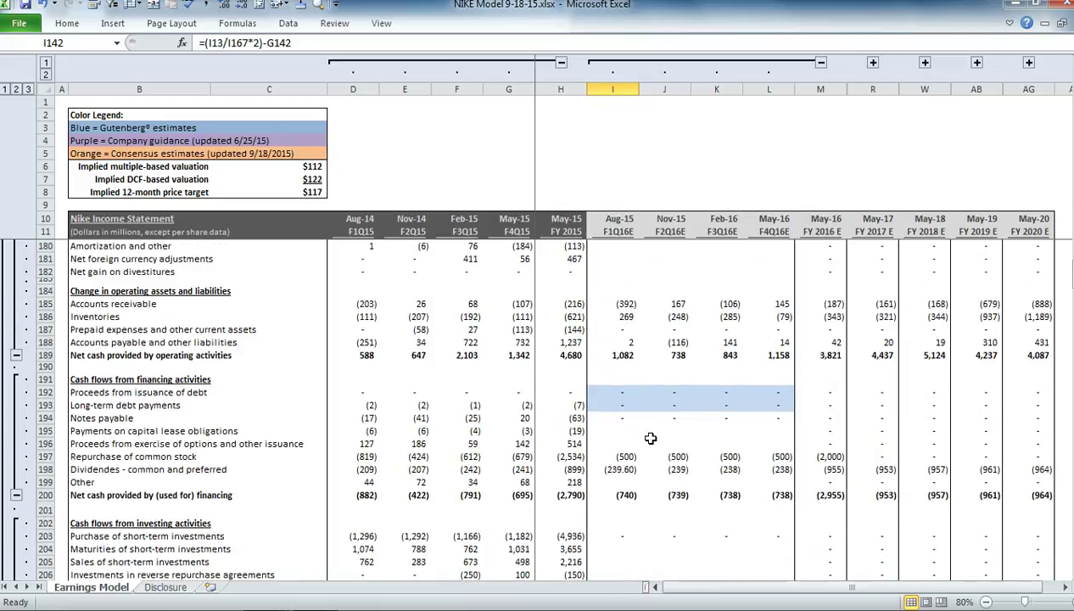
scroll(628, 407, "up", 2)
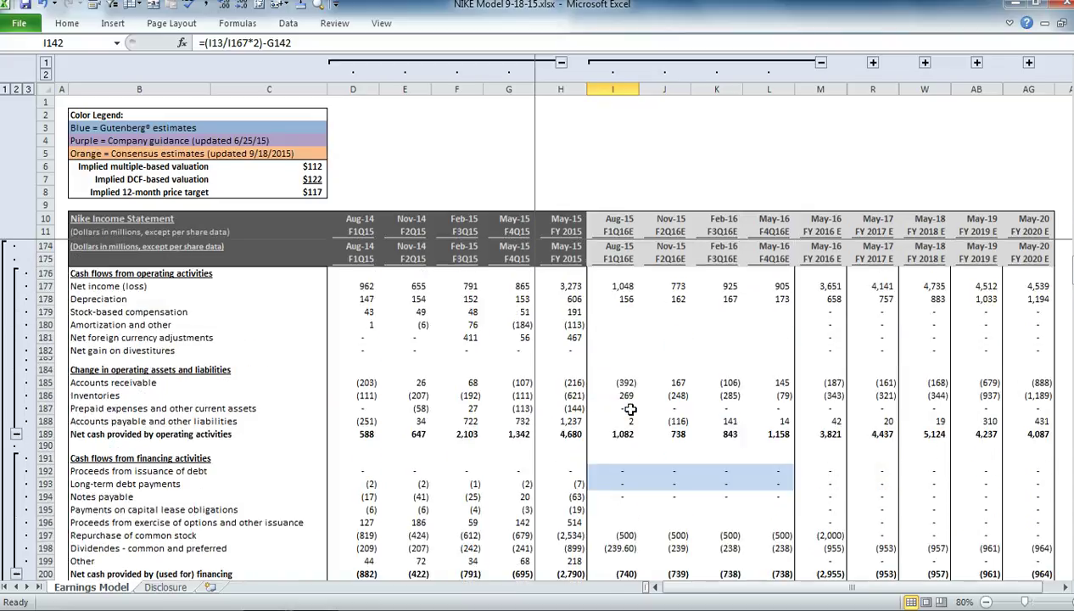
scroll(628, 408, "up", 1)
scroll(614, 391, "down", 1)
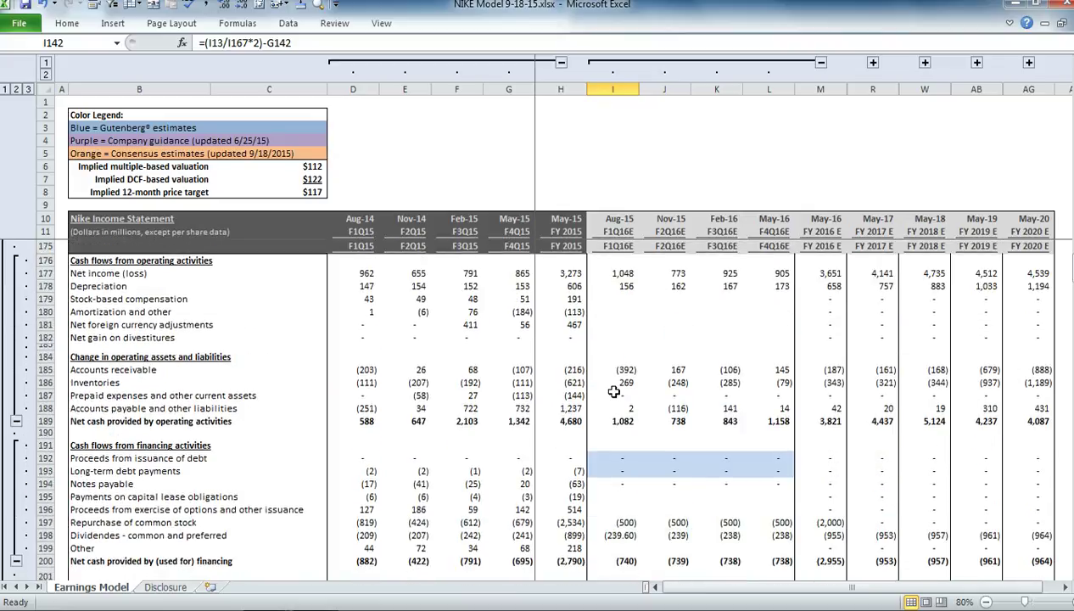
Check the F1Q16E inputs for proceeds from issuance of debt and long-term debt payments under financing activities.
left_click(610, 460)
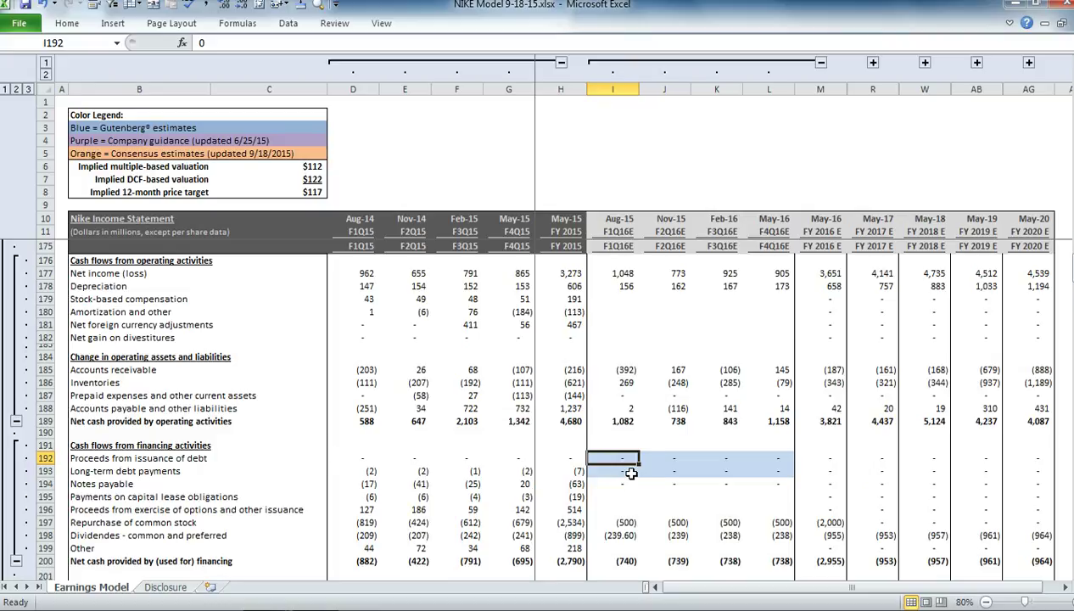
key("Return")
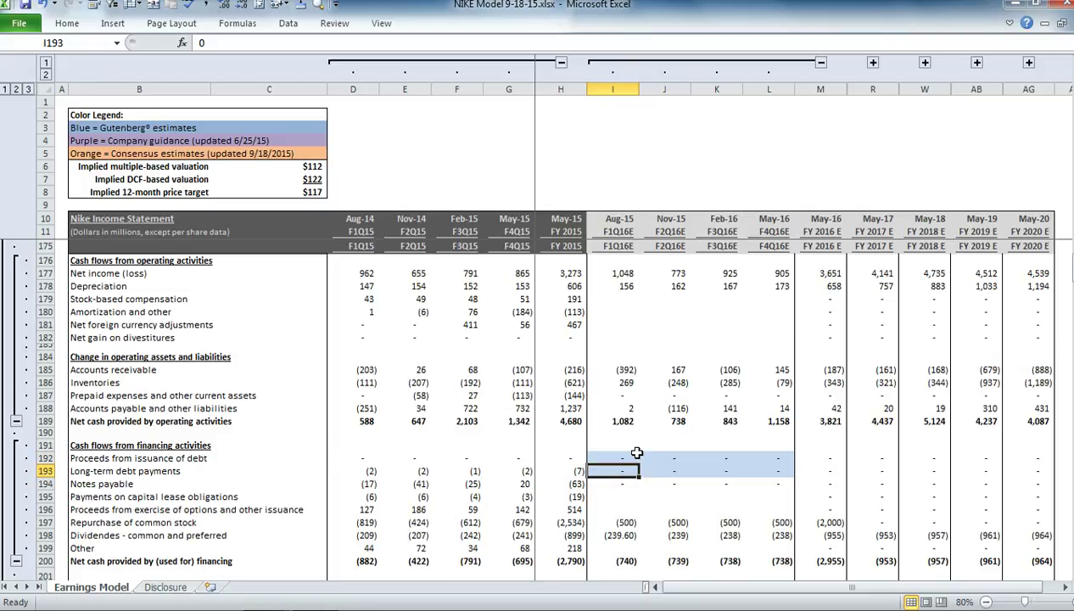
scroll(636, 453, "up", 1)
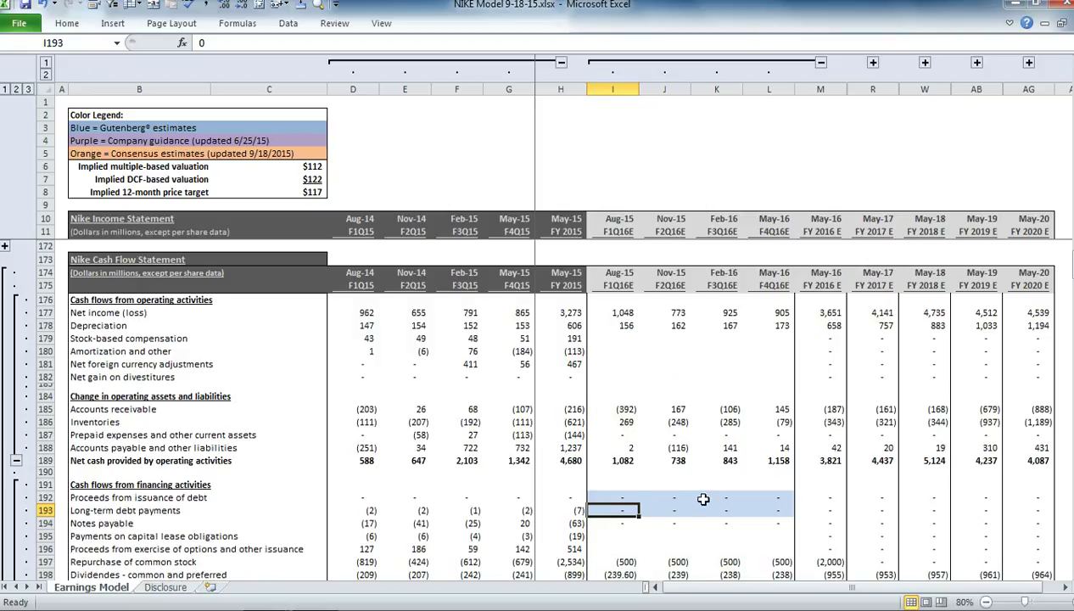
scroll(599, 365, "down", 4)
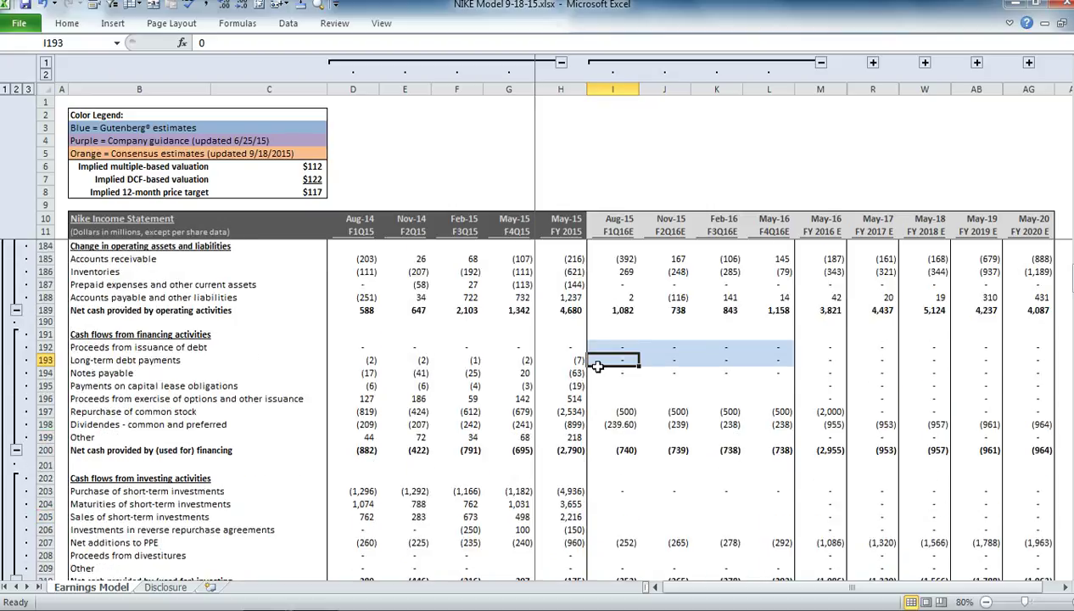
Inspect the F1Q16E formulas for repurchase of common stock and dividends in the cash flow statement.
scroll(612, 412, "down", 2)
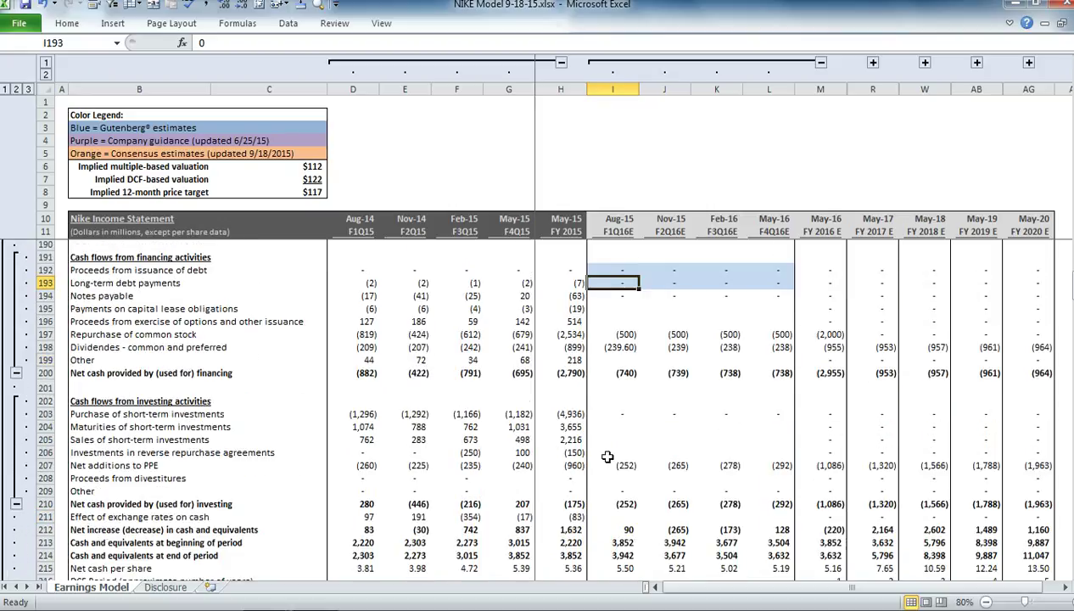
left_click(623, 336)
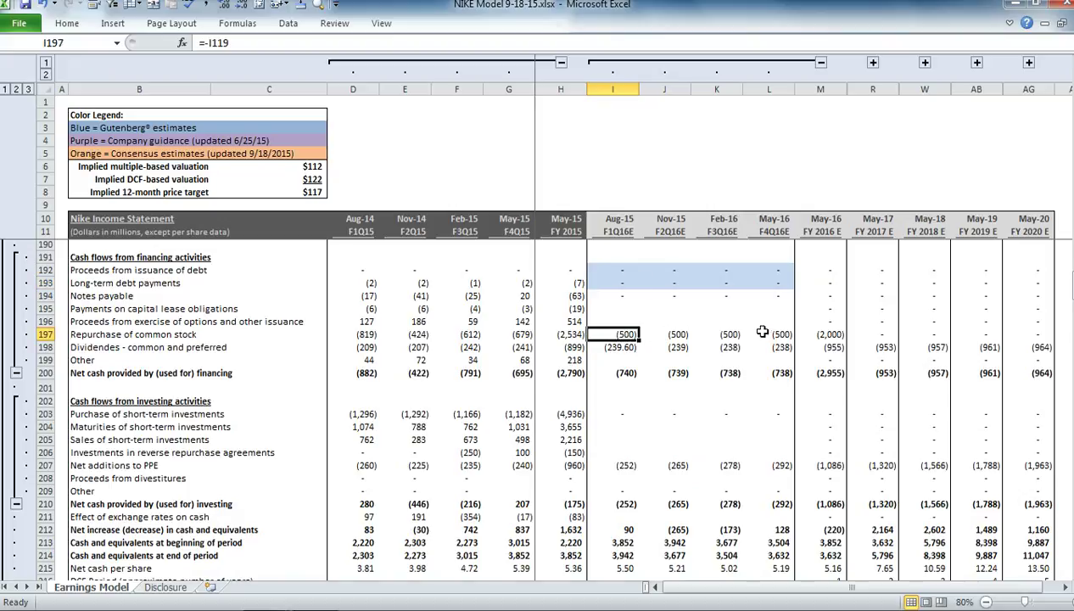
left_click(607, 345)
Examine the rows from net cash per share through discounted FCFF, with the cash flow ratios below them.
scroll(514, 328, "down", 2)
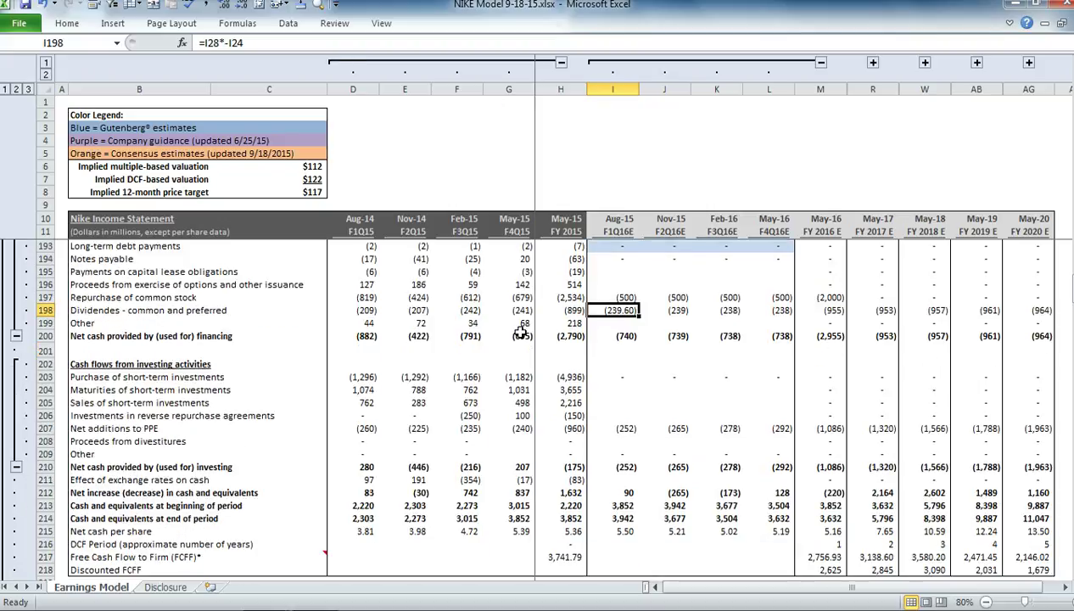
scroll(559, 419, "down", 2)
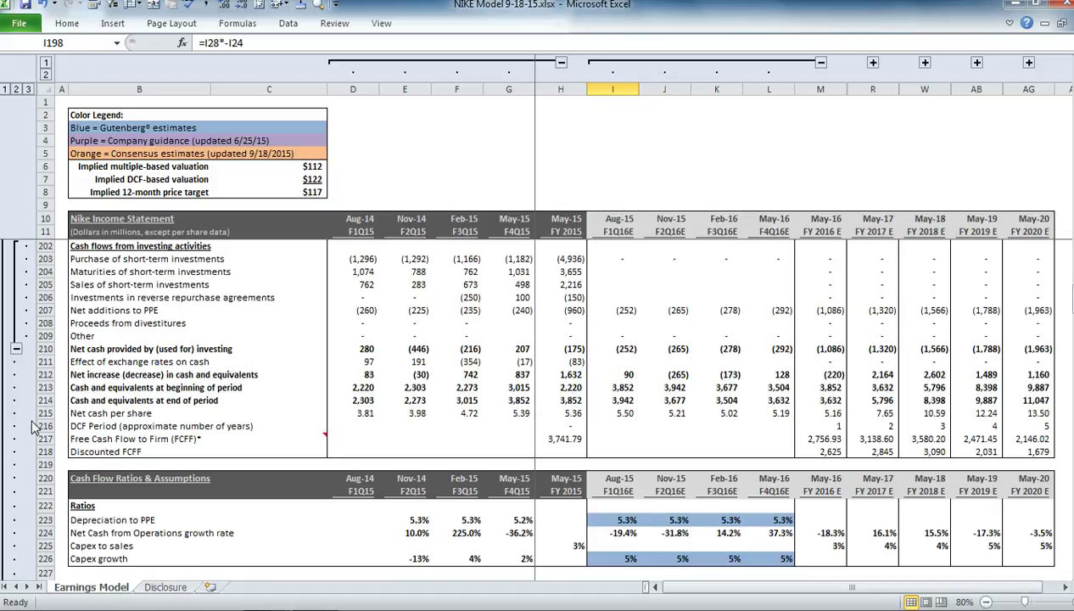
left_click_drag(42, 412, 42, 452)
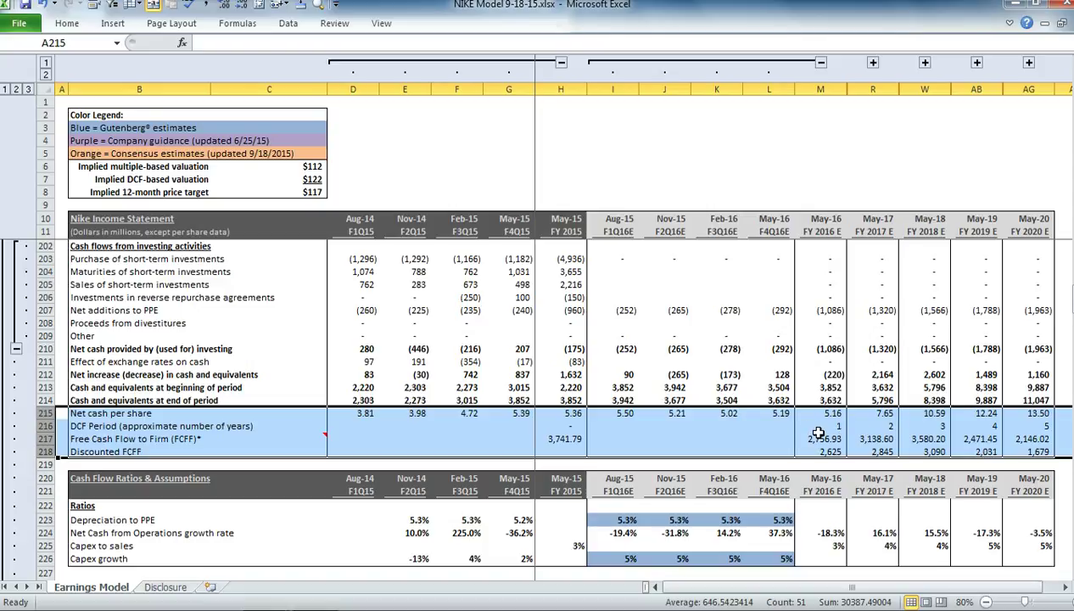
left_click(718, 427)
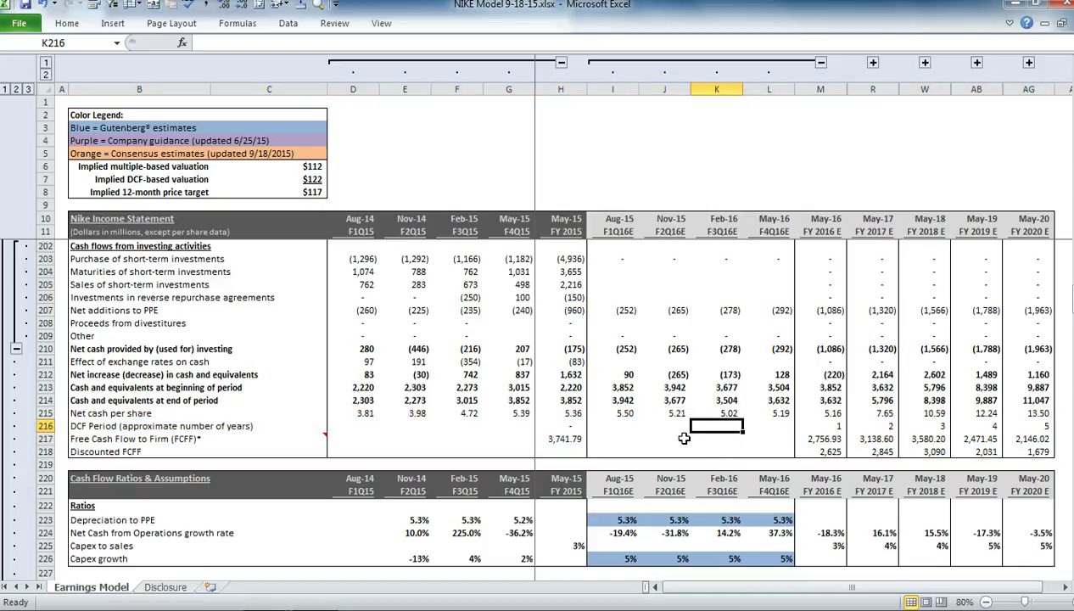
Collapse the cash flow statement rows and locate the Multiple Valuation and Discounted Cash Flow Valuation headings.
scroll(694, 433, "down", 3)
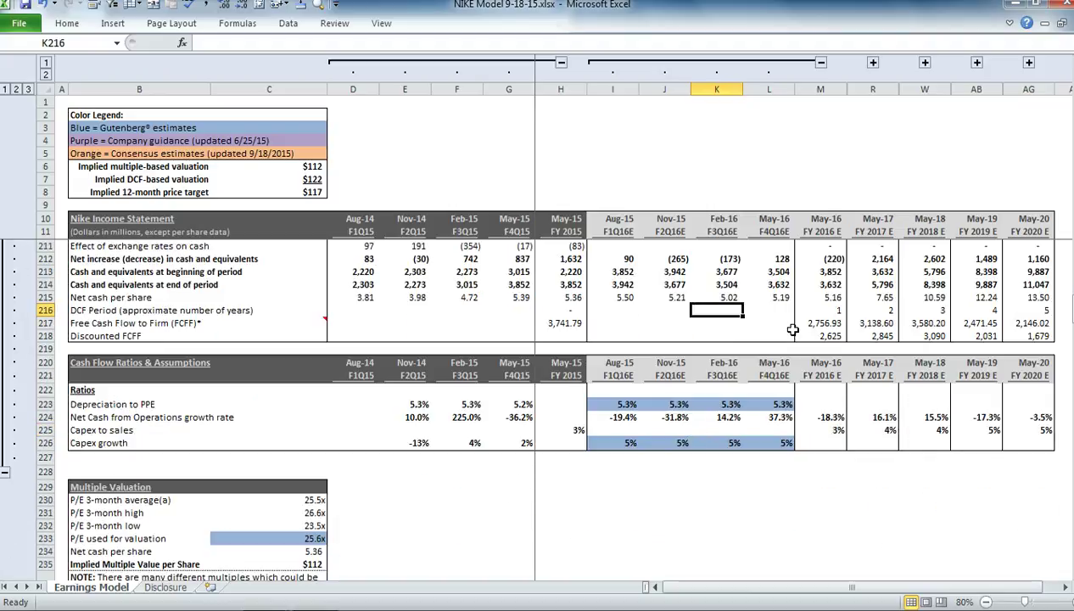
scroll(561, 386, "down", 2)
scroll(679, 384, "up", 1)
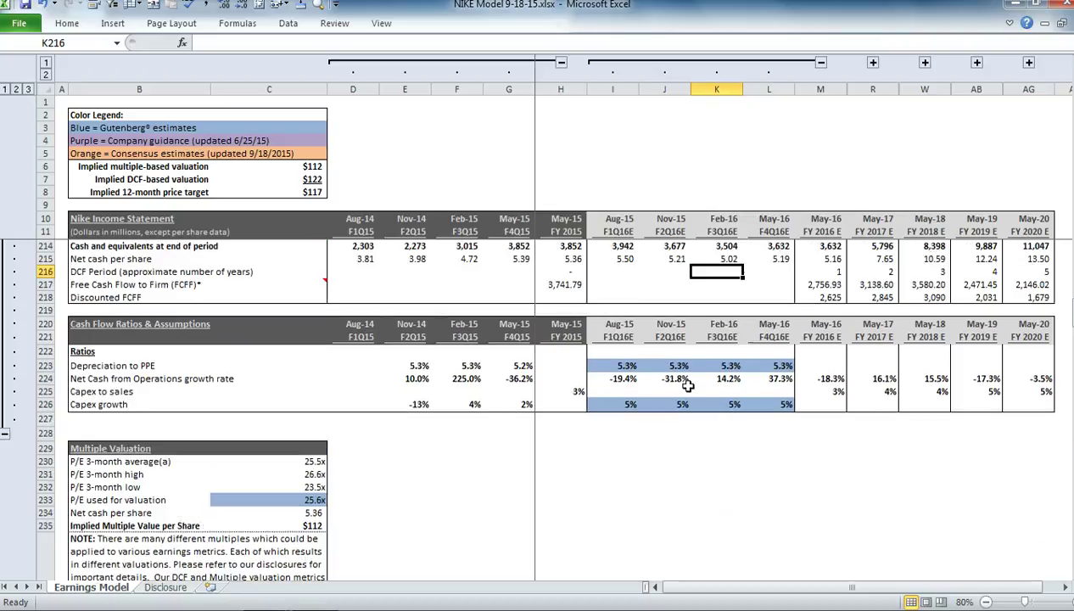
scroll(689, 387, "up", 1)
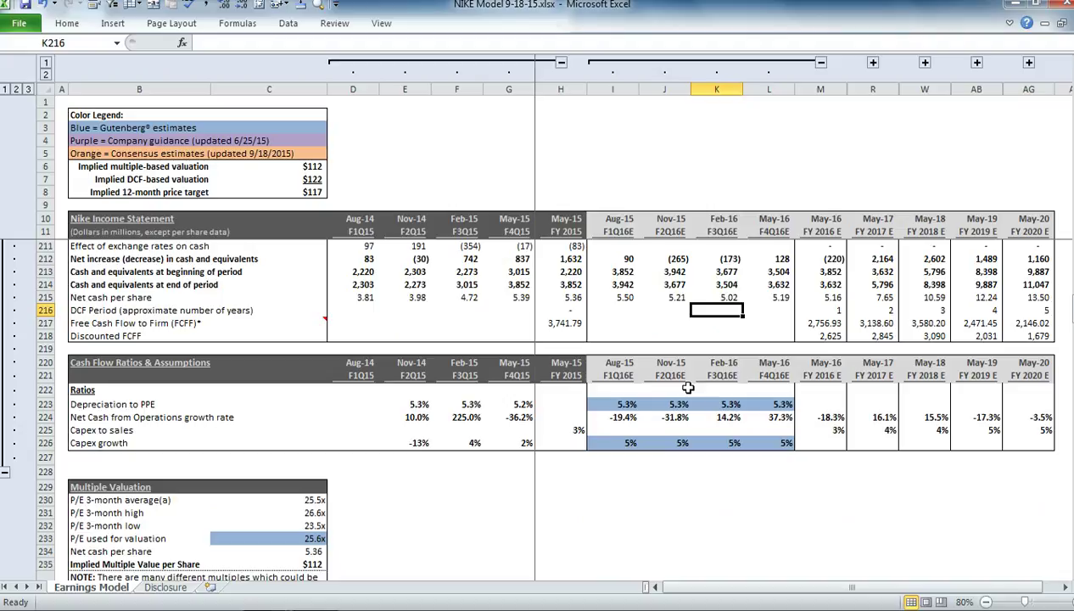
left_click(357, 469)
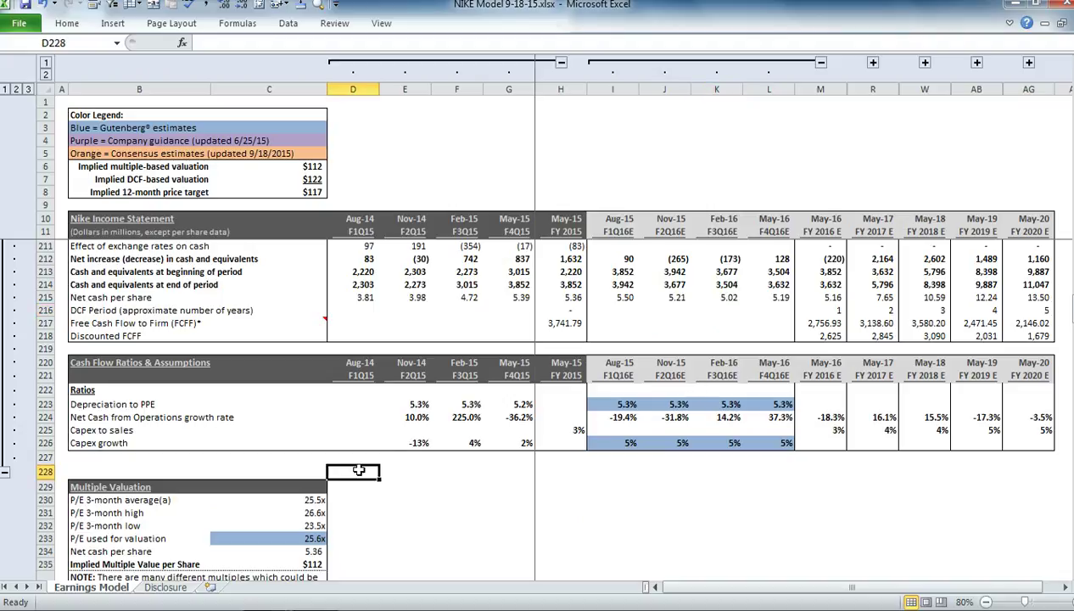
left_click(5, 469)
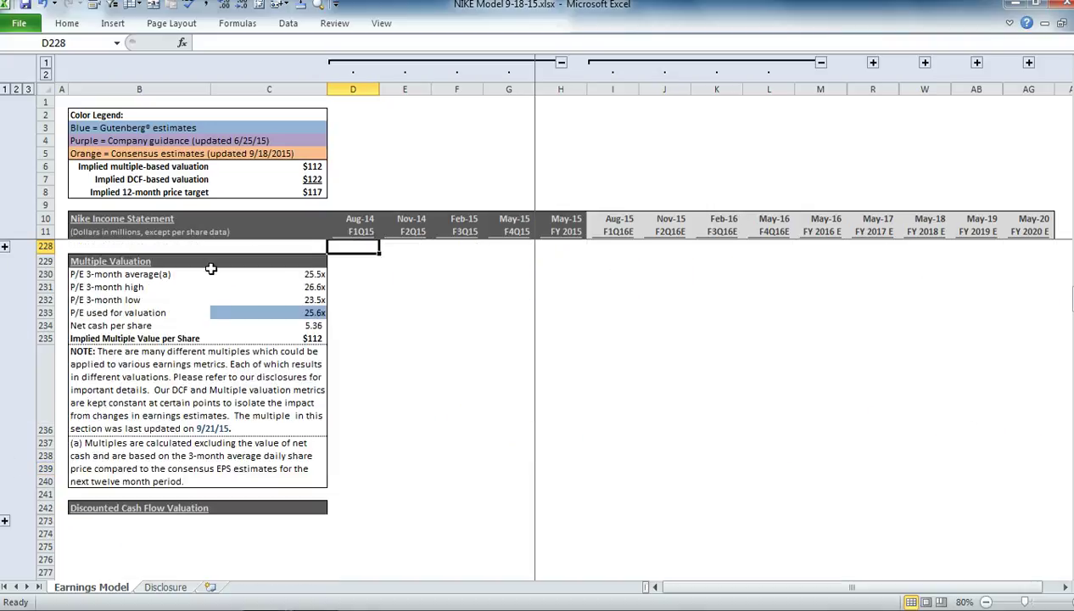
left_click(123, 264)
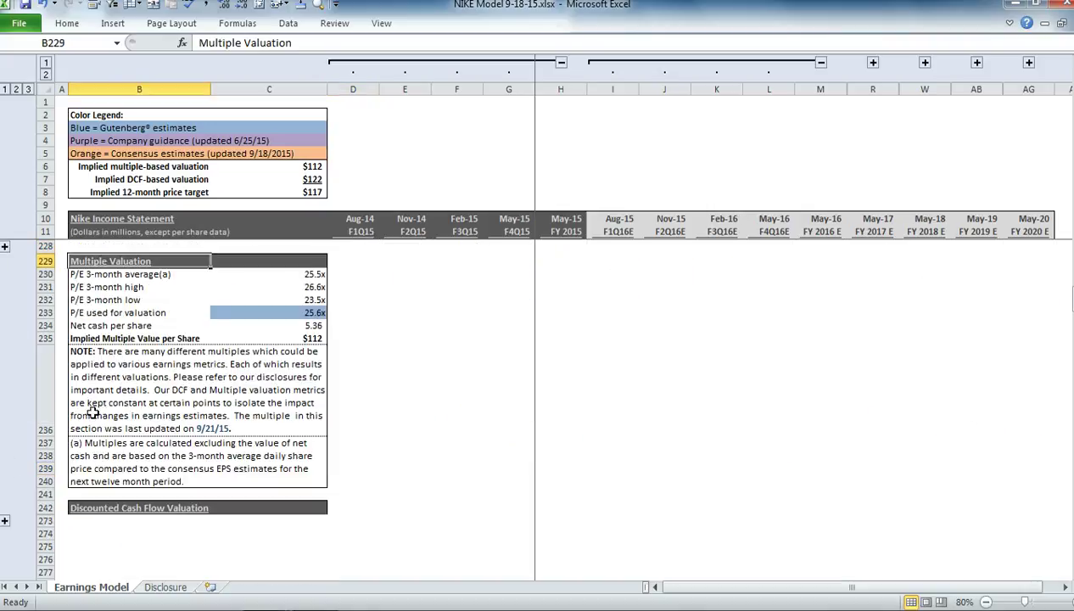
left_click(122, 506)
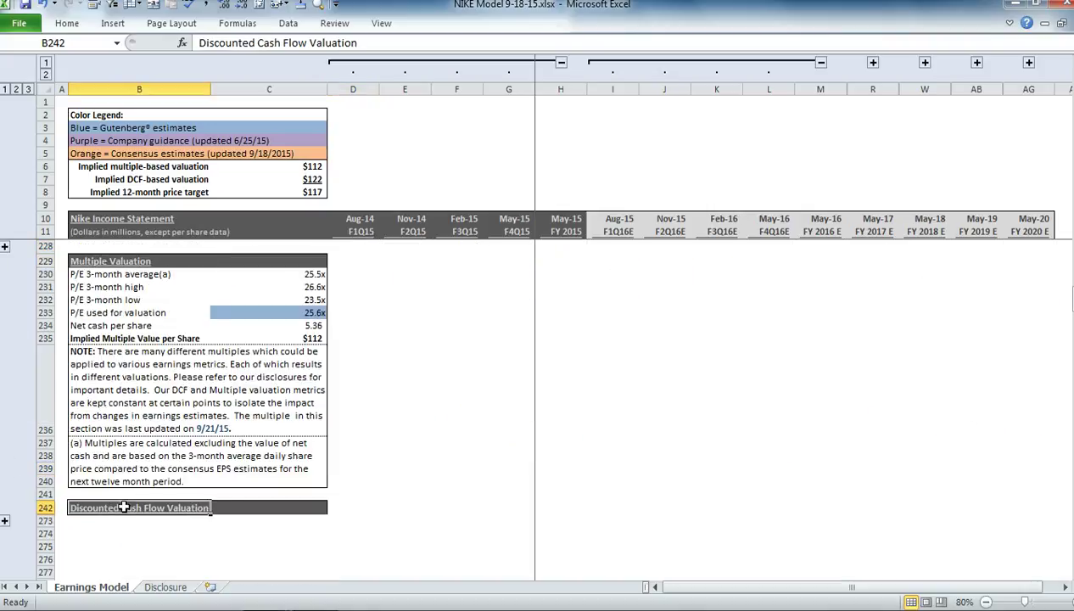
Inspect the Multiple Valuation cells for the P/E 3-month average, high and low, the P/E used for valuation and net cash per share.
left_click(268, 275)
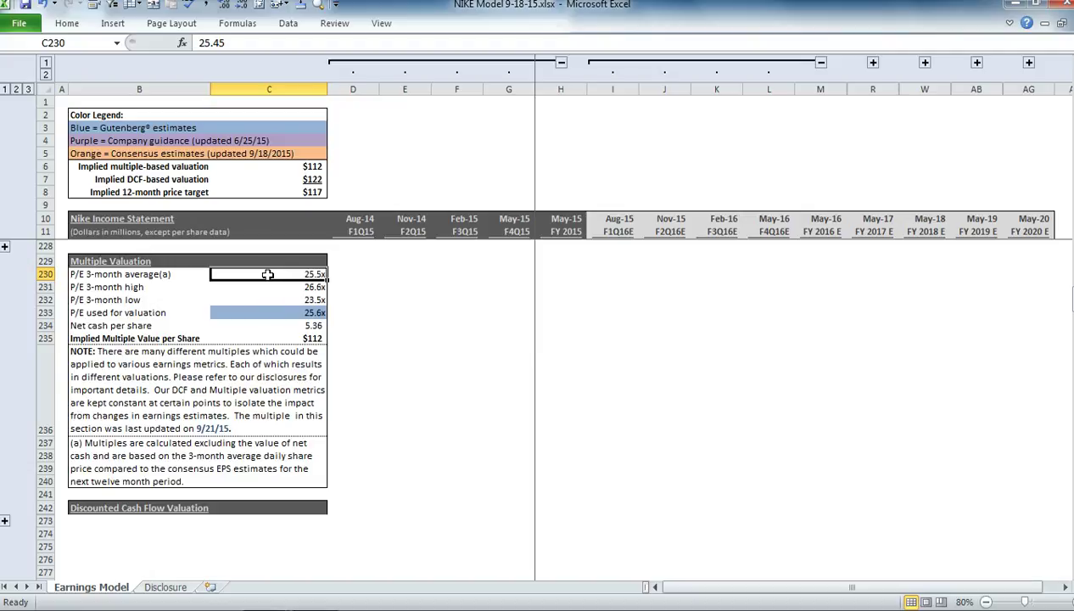
left_click(275, 288)
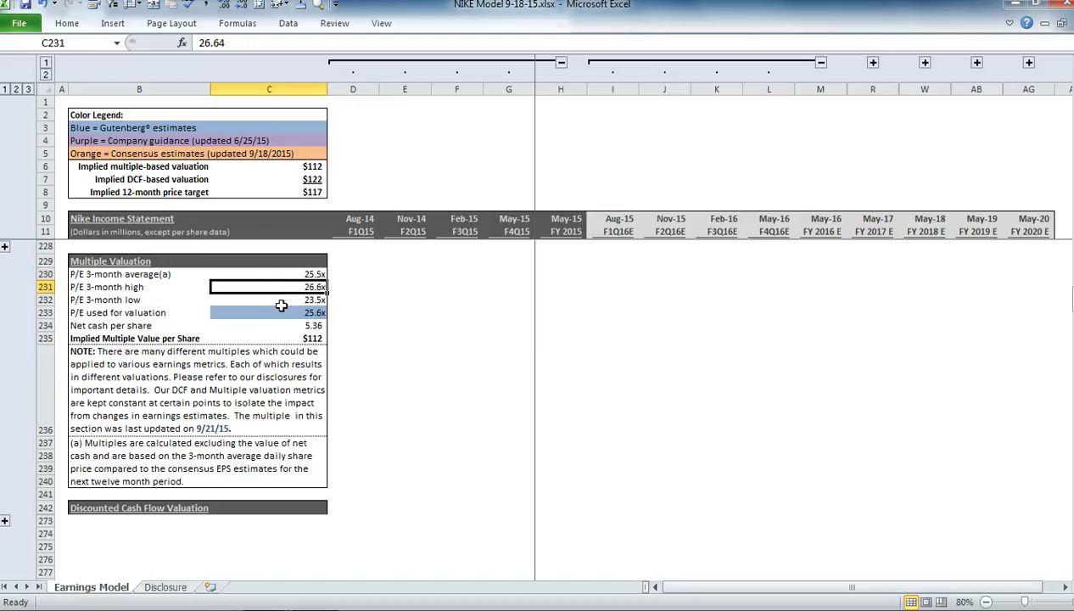
left_click(281, 300)
left_click(284, 286)
left_click(280, 317)
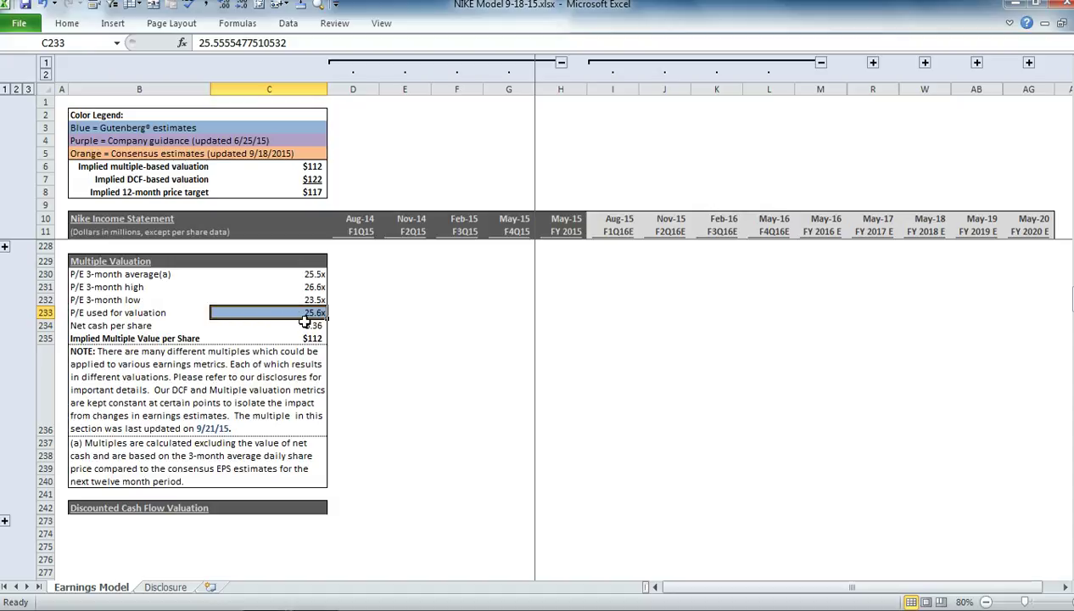
left_click(302, 325)
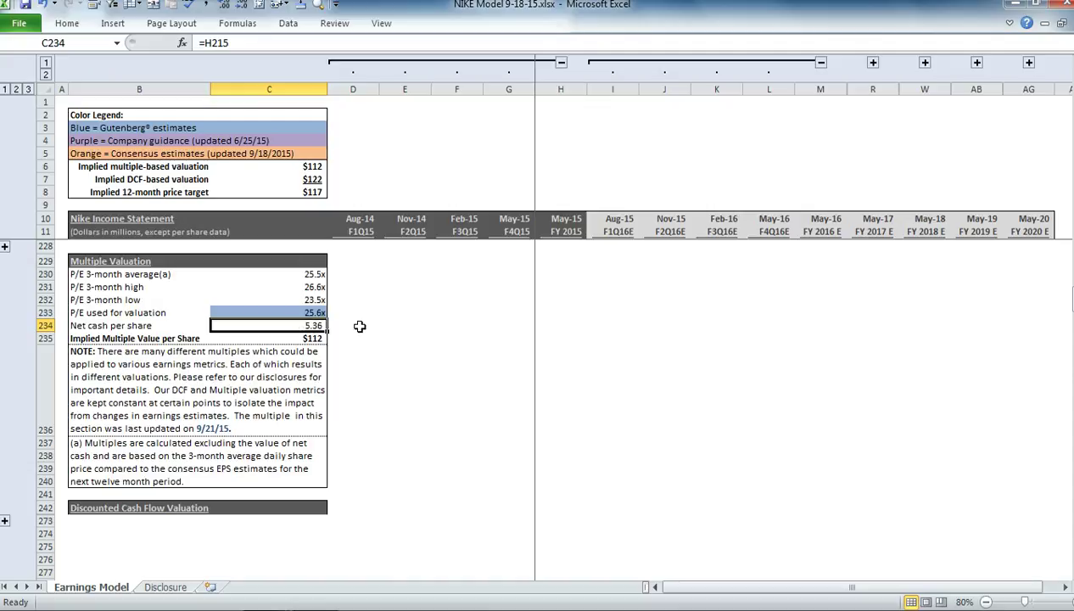
Expand the Discounted Cash Flow Valuation section and show its WACC inputs.
scroll(161, 463, "down", 2)
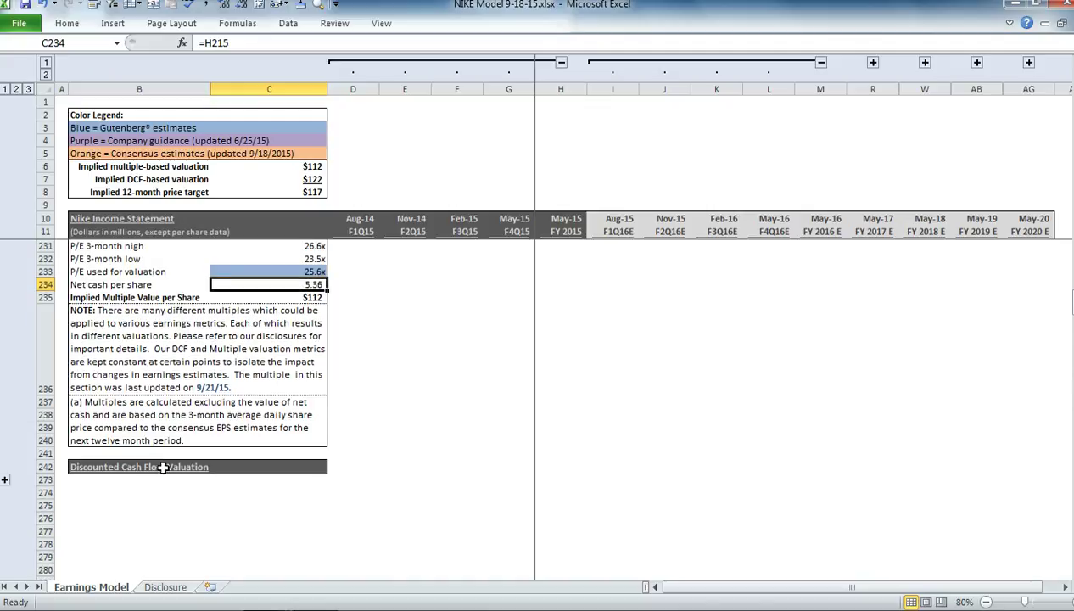
left_click(4, 442)
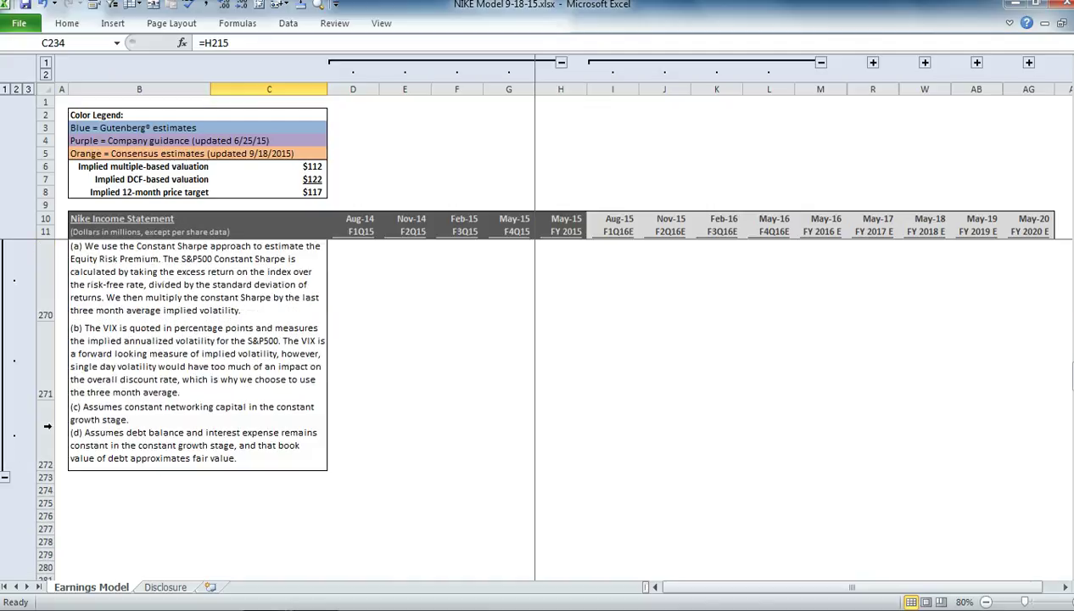
scroll(341, 373, "up", 6)
scroll(344, 392, "up", 3)
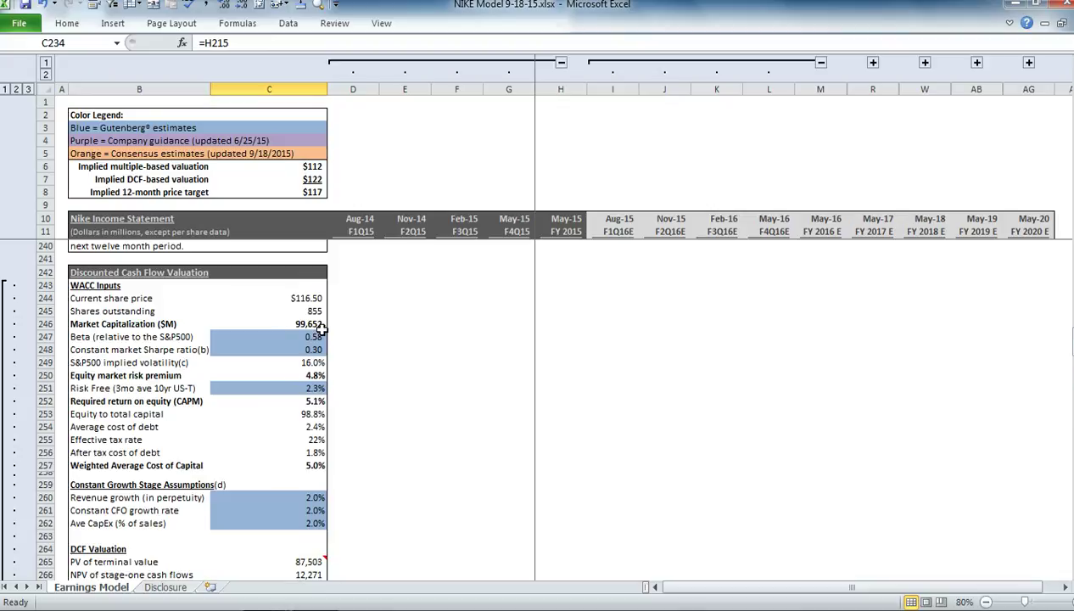
Inspect the Constant Growth Stage Assumptions and the DCF Valuation cells from PV of terminal value to cash/(debt) per share.
scroll(329, 401, "down", 3)
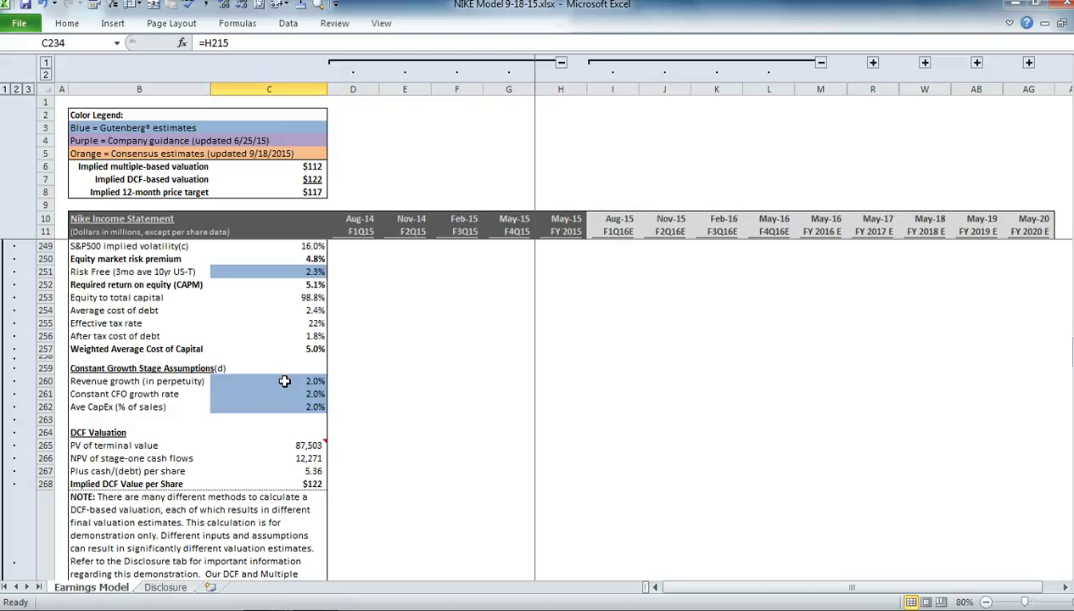
left_click_drag(284, 381, 278, 407)
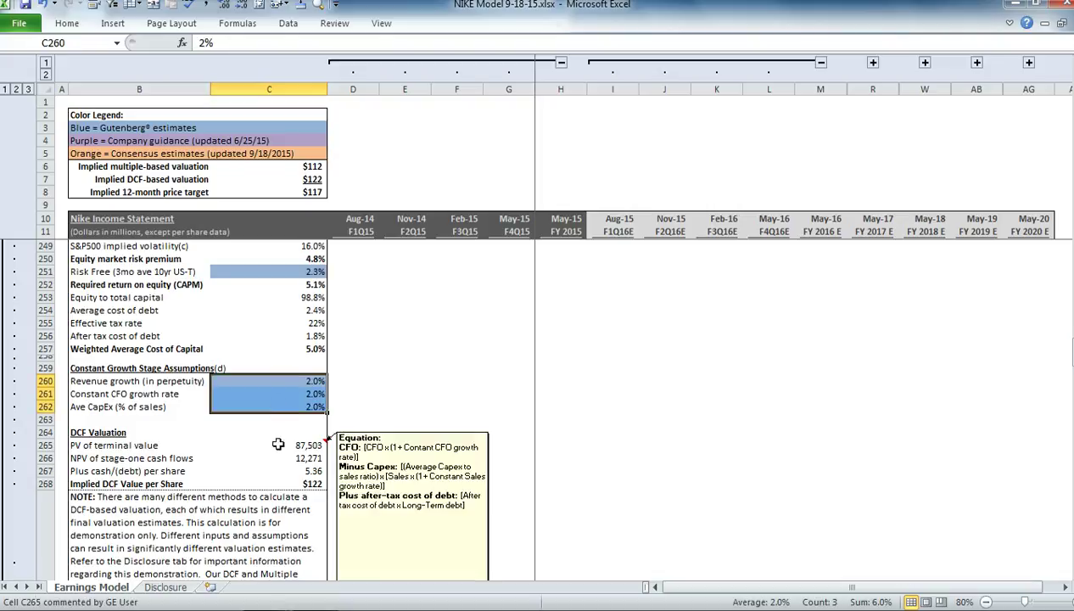
left_click_drag(277, 444, 273, 471)
scroll(347, 439, "up", 1)
scroll(347, 439, "down", 1)
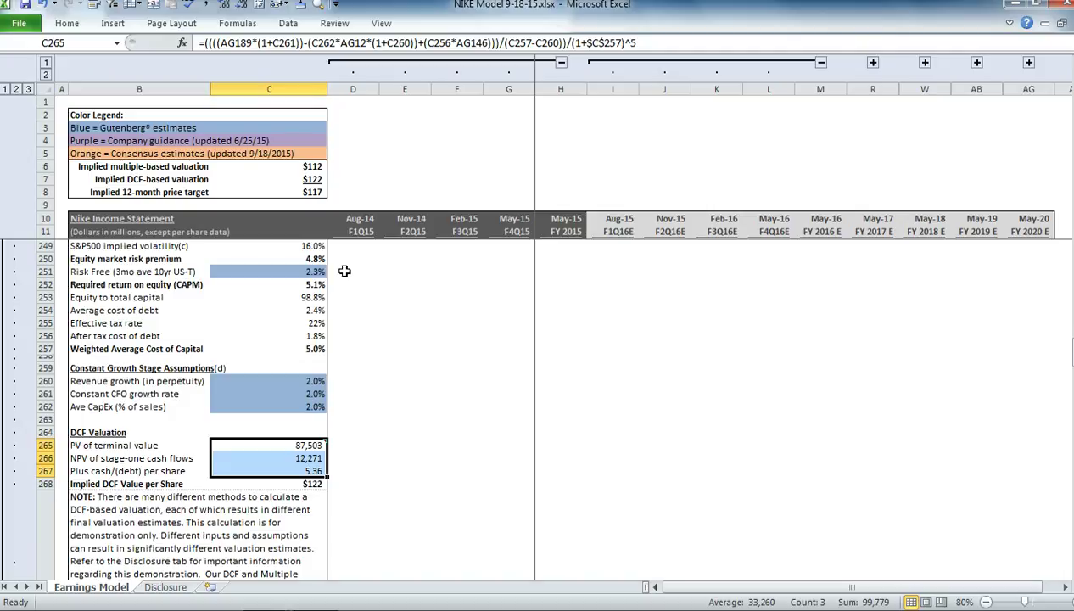
Collapse all row groups to the top outline level and hide the FY 2015 quarterly columns.
left_click(5, 89)
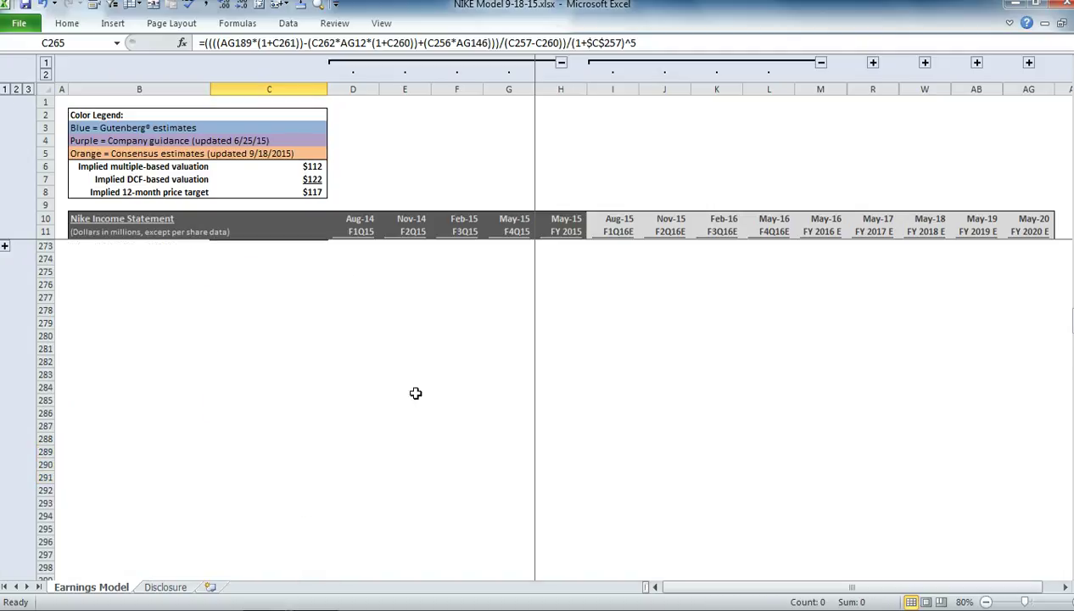
scroll(412, 407, "up", 8)
scroll(408, 409, "up", 2)
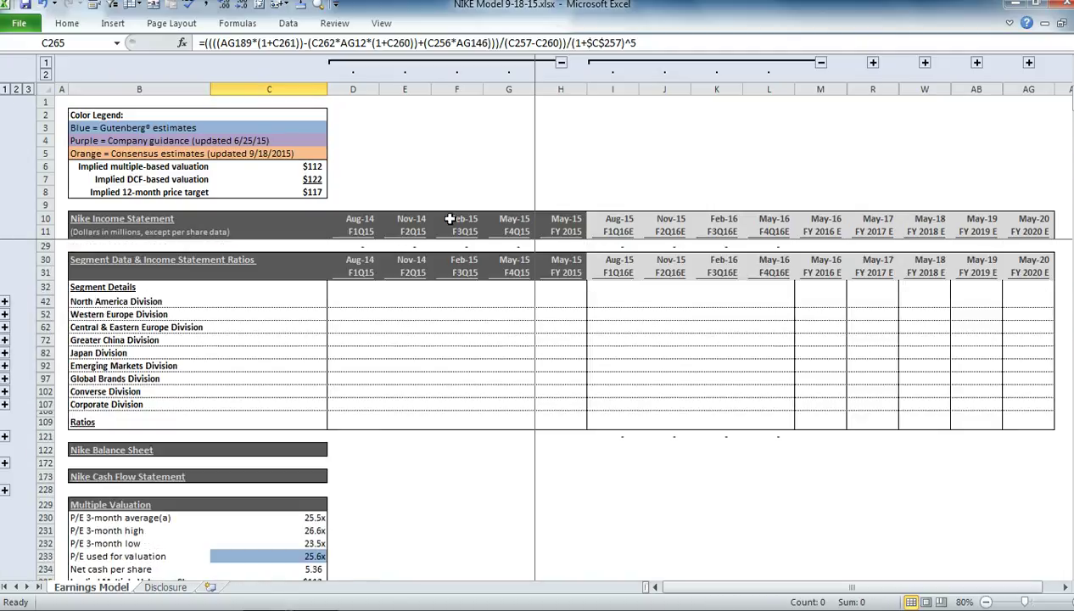
left_click(561, 63)
left_click(420, 176)
scroll(420, 175, "up", 3)
scroll(420, 176, "up", 1)
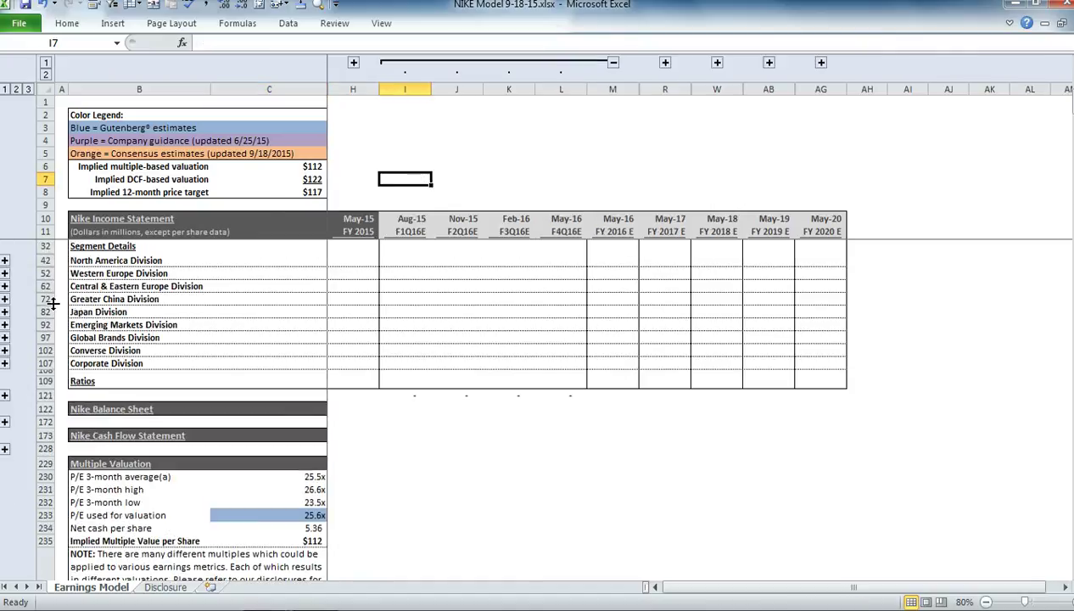
Expand the Greater China Division and set its F1Q16E footwear growth rate to -35%.
left_click(4, 299)
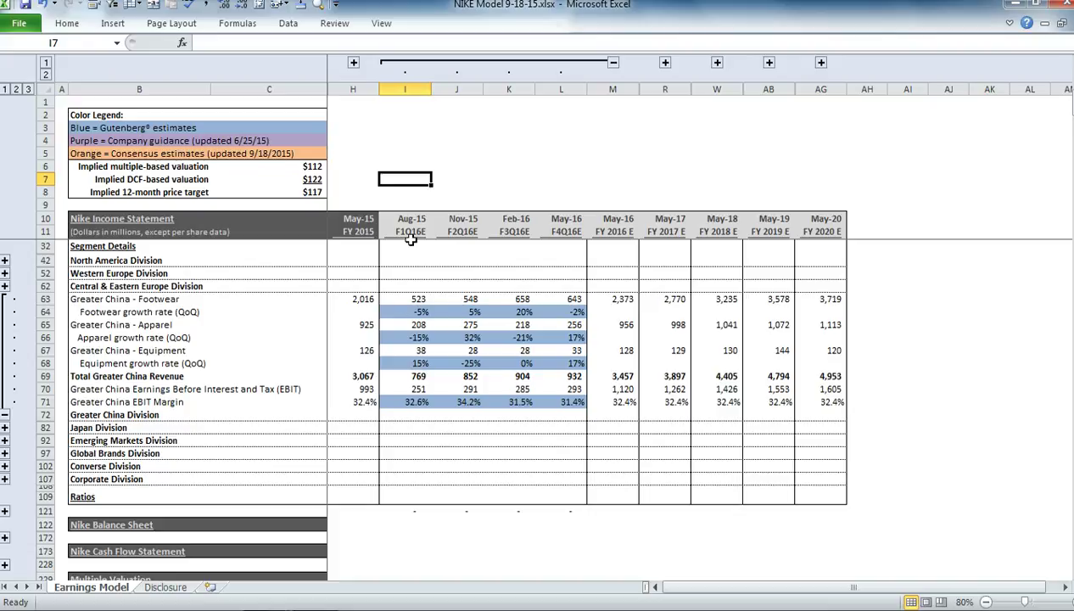
left_click(407, 311)
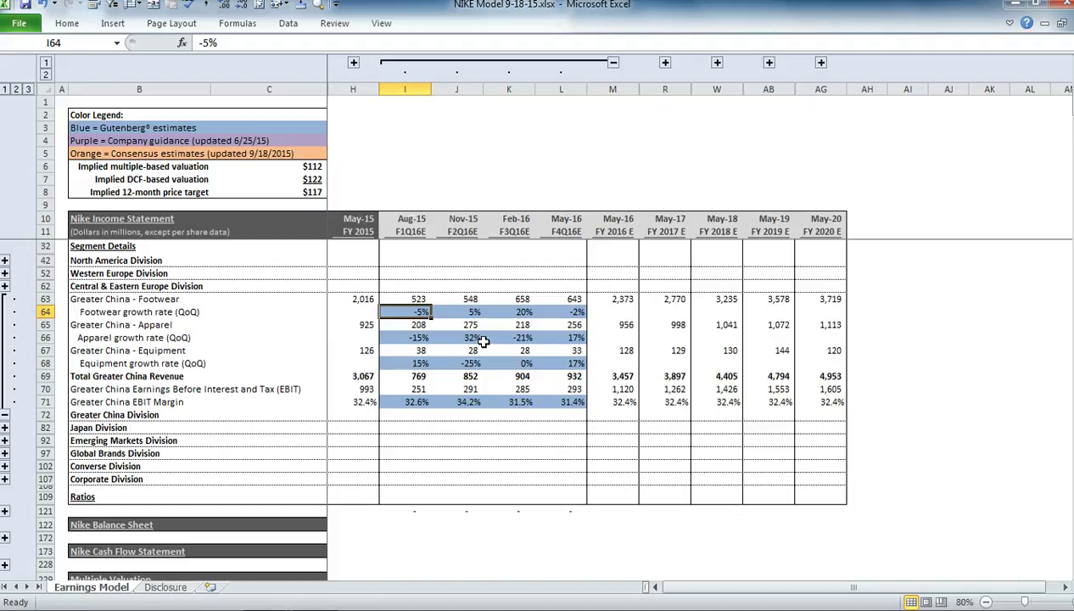
type("-3")
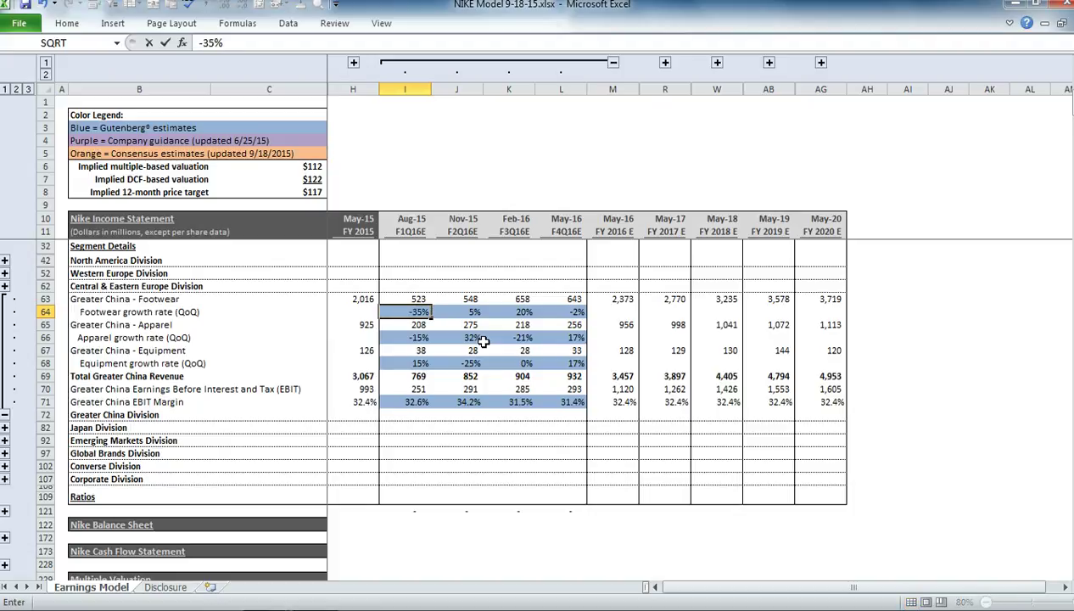
key("Return")
Set Greater China's F1Q16E apparel and equipment growth rates to -35% and check the implied multiple-based valuation and 12-month price target.
key("Return")
type("-")
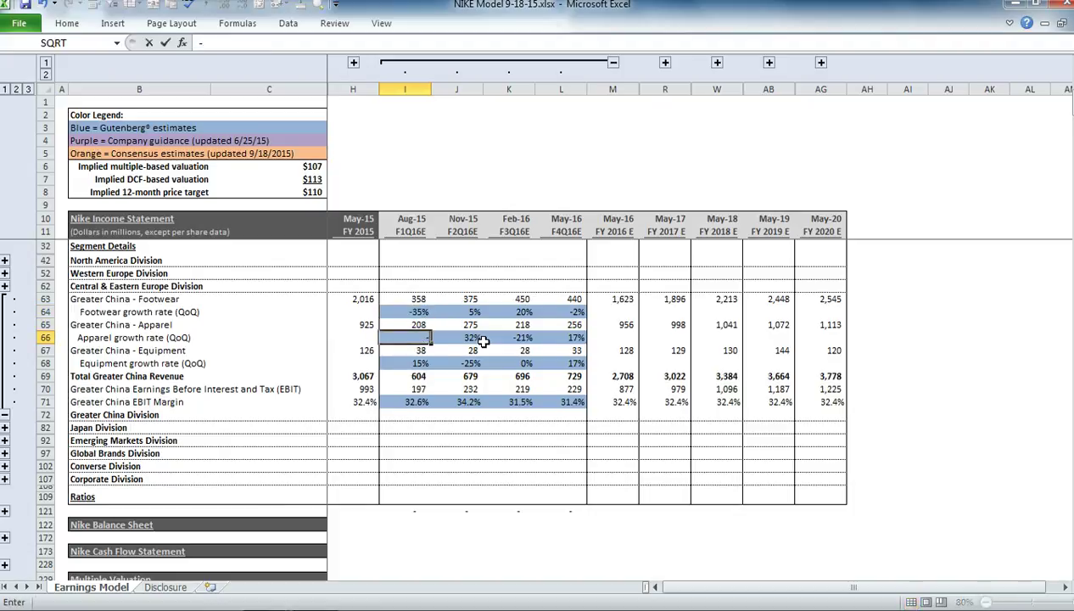
type("35")
key("Return")
key("Return")
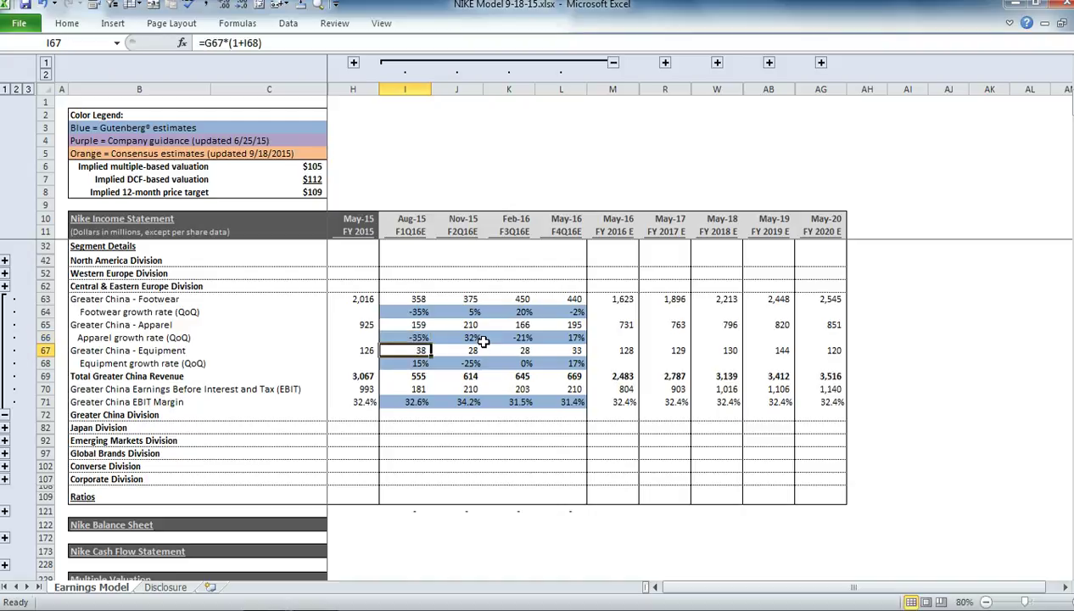
type("-")
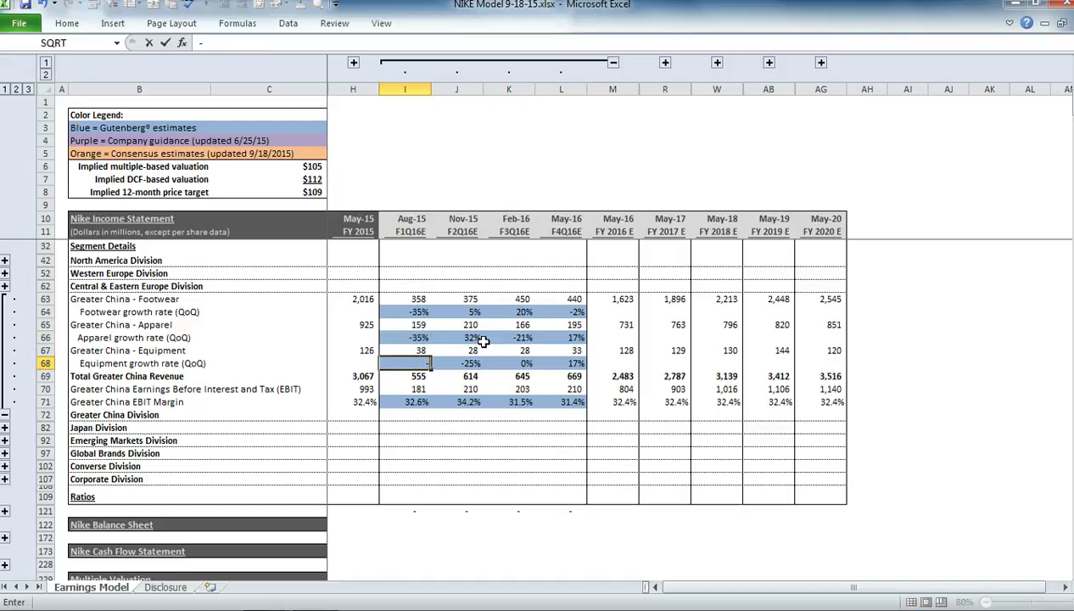
type("35")
key("Return")
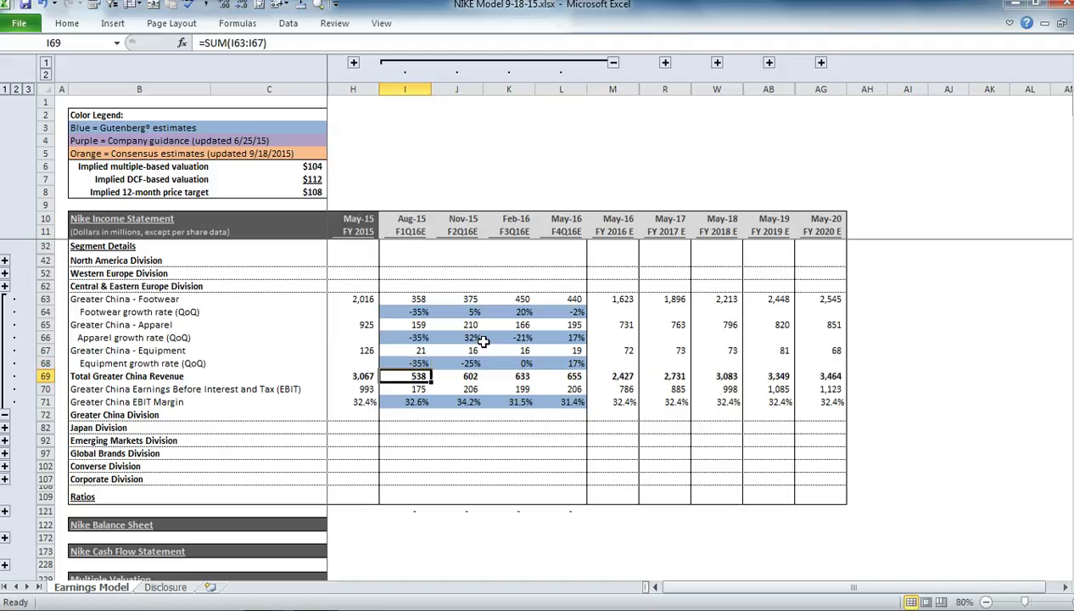
left_click(303, 166)
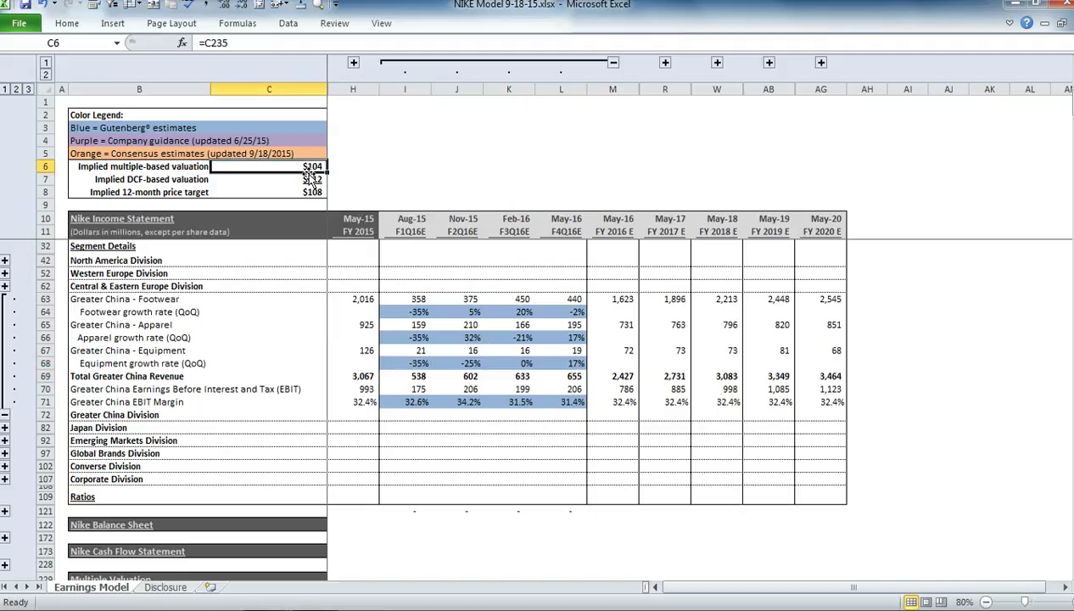
left_click(317, 192)
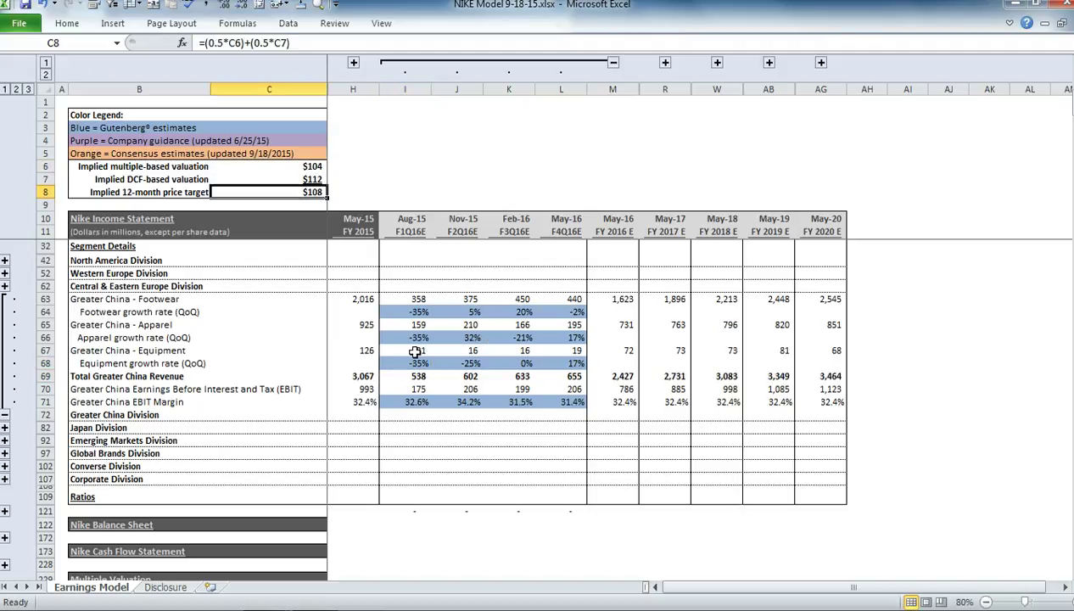
Undo the three Greater China growth rate changes and collapse the Greater China Division.
left_click(43, 4)
left_click(42, 4)
left_click(42, 4)
left_click(416, 180)
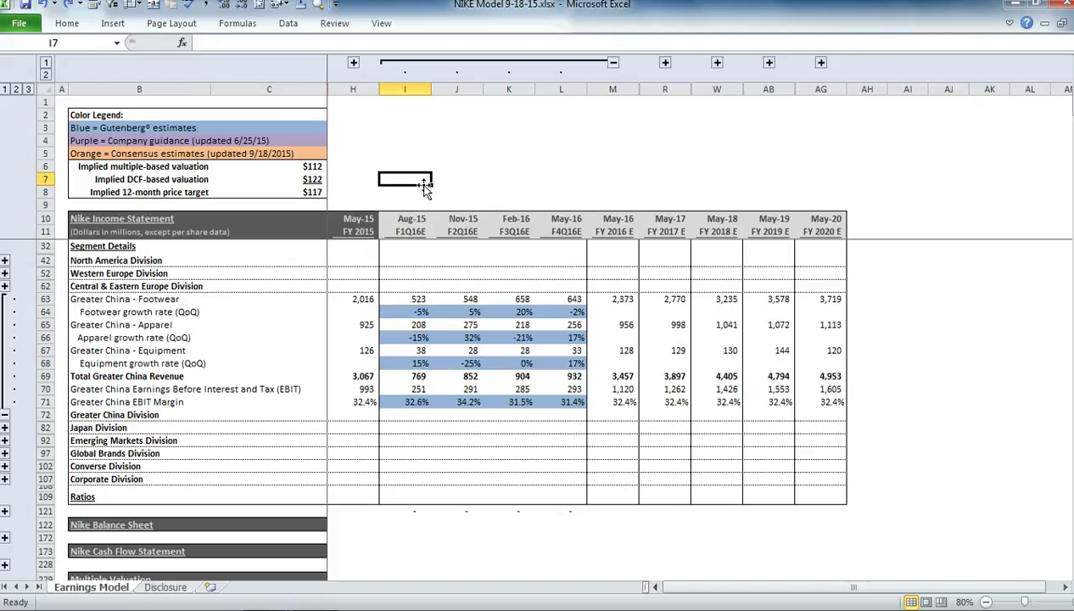
left_click(6, 415)
scroll(439, 342, "up", 1)
scroll(439, 342, "up", 5)
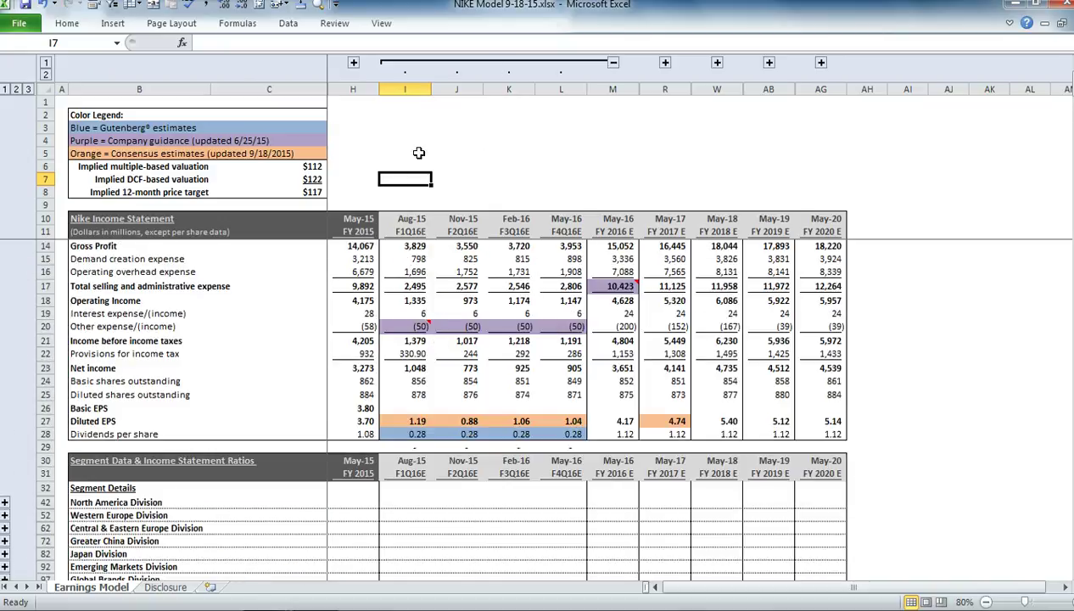
left_click(434, 128)
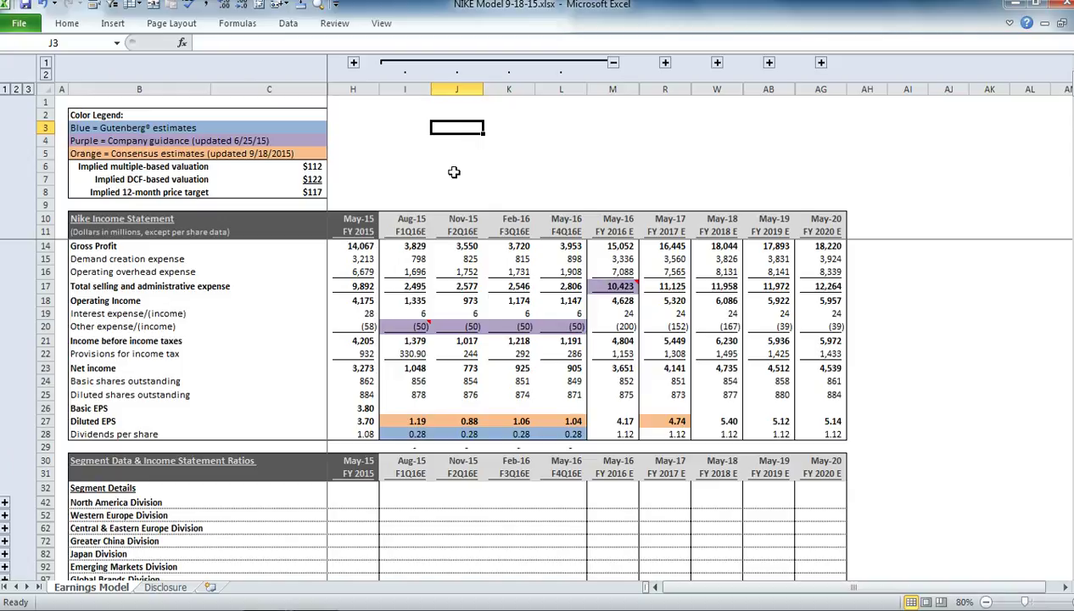
Expand the Discounted Cash Flow Valuation section again and select the S&P500 implied volatility value among the WACC inputs.
scroll(448, 201, "down", 7)
scroll(220, 336, "down", 7)
left_click(4, 443)
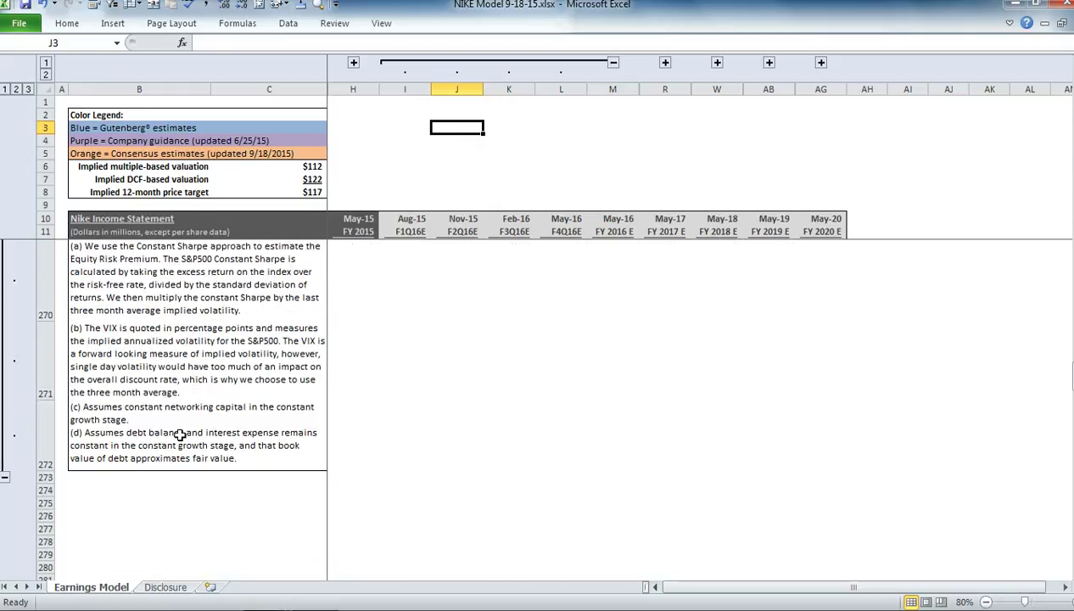
scroll(180, 431, "down", 2)
scroll(180, 431, "up", 5)
scroll(249, 361, "up", 6)
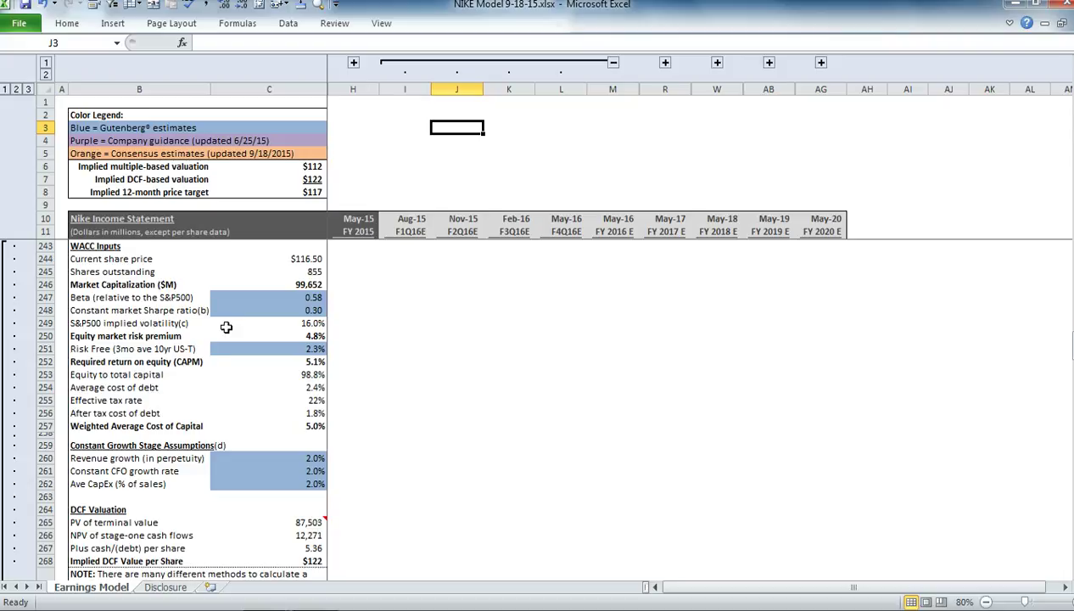
left_click(246, 322)
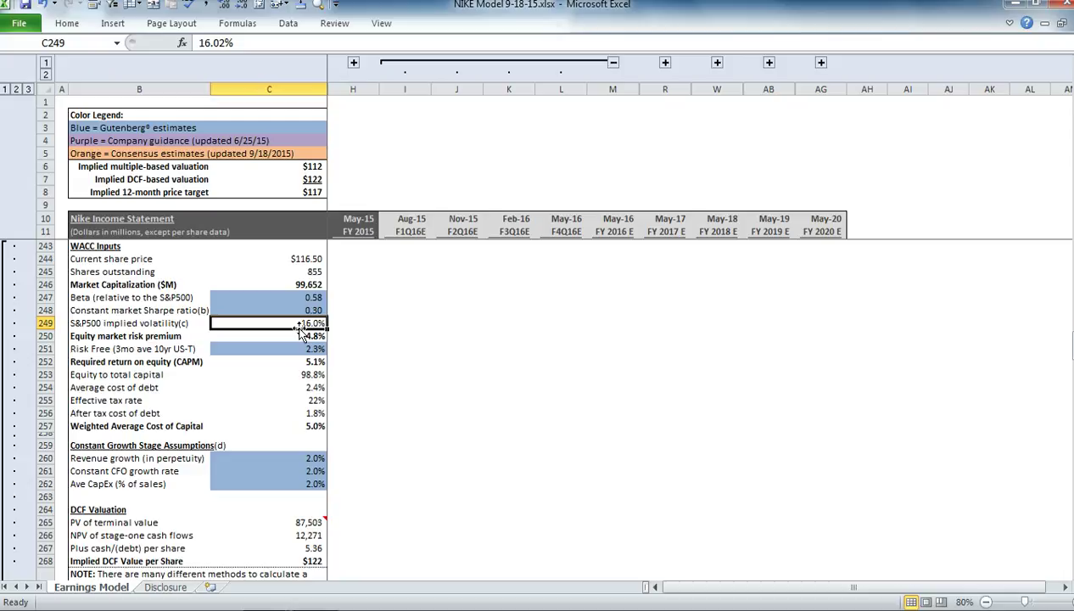
Set the S&P500 implied volatility in the WACC inputs to 20% and check the implied DCF-based valuation.
left_click(325, 167)
left_click(321, 179)
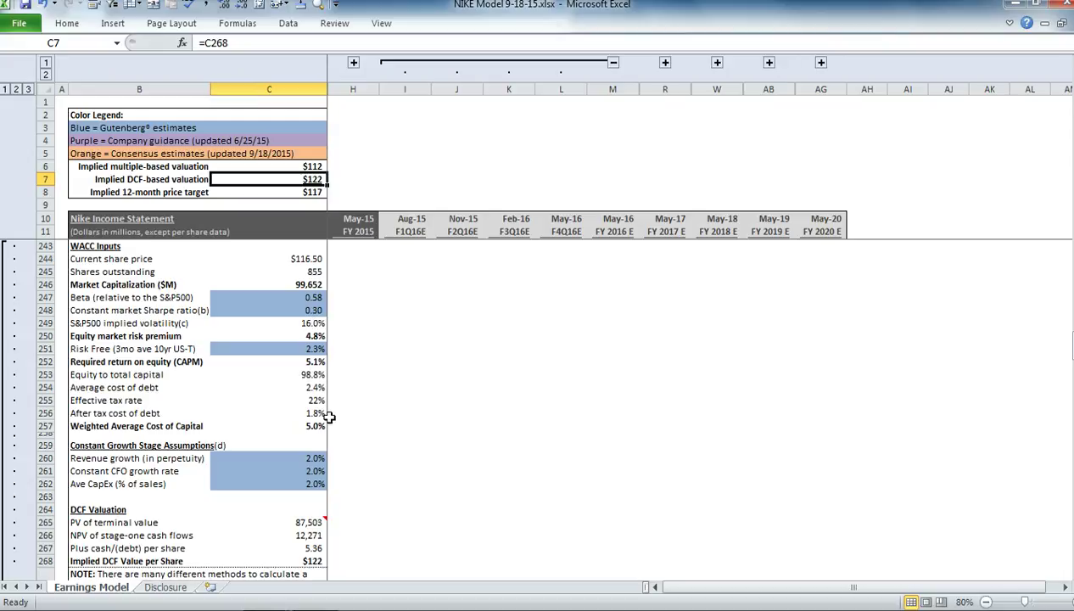
left_click(312, 323)
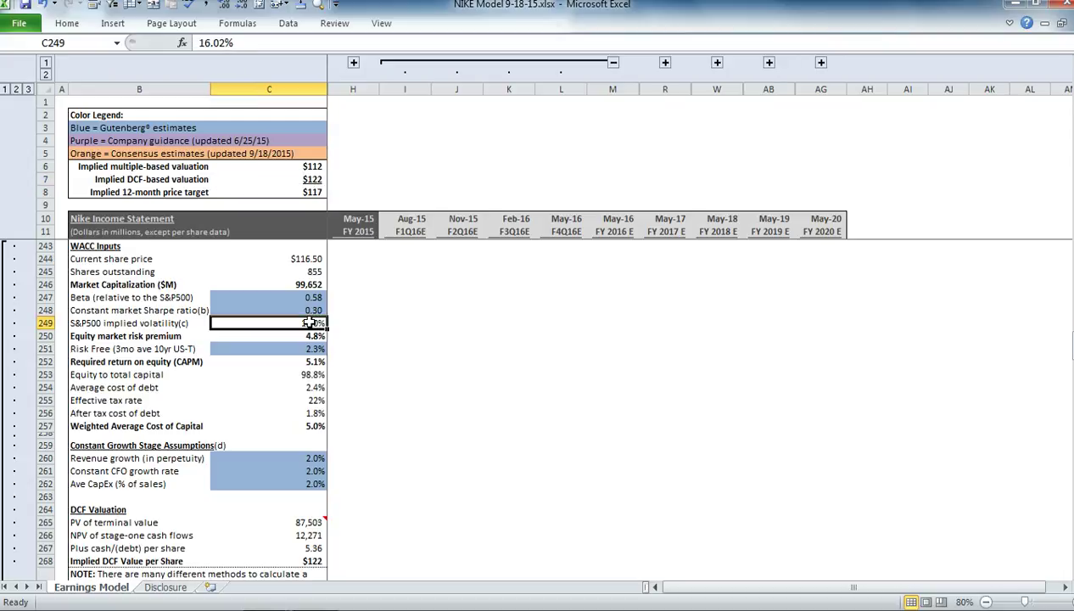
type("20")
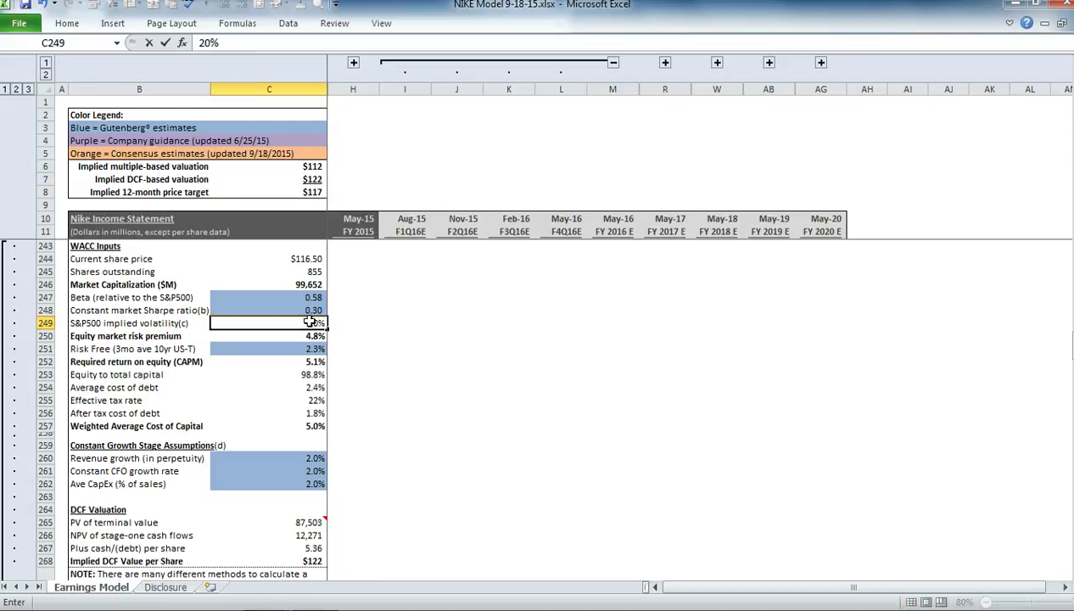
key("Return")
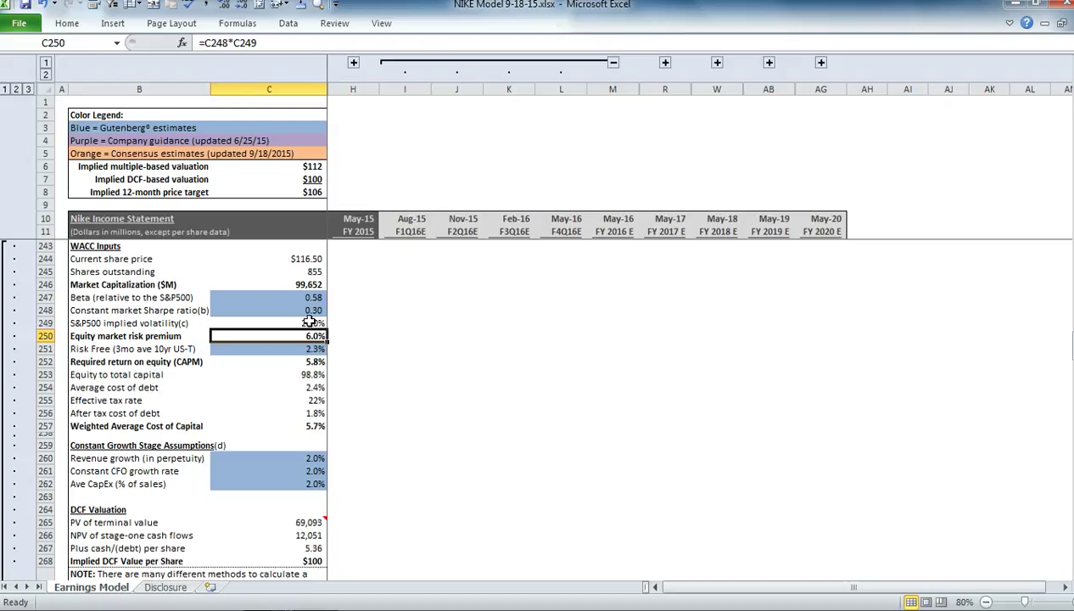
left_click(309, 178)
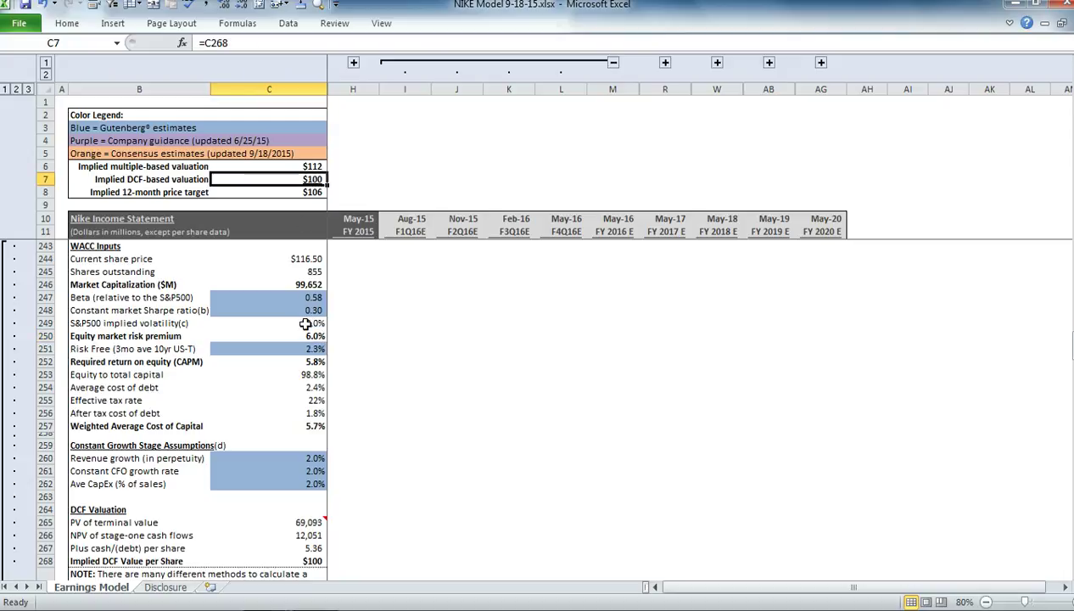
Undo the S&P500 implied volatility change and select the Risk Free rate in the WACC inputs.
left_click(340, 323)
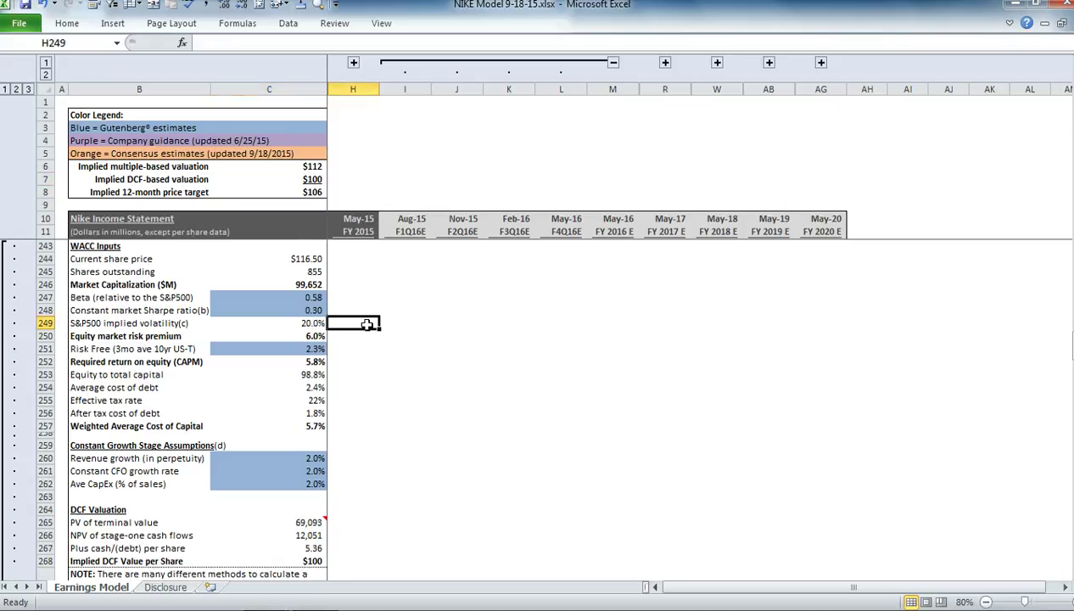
left_click(43, 5)
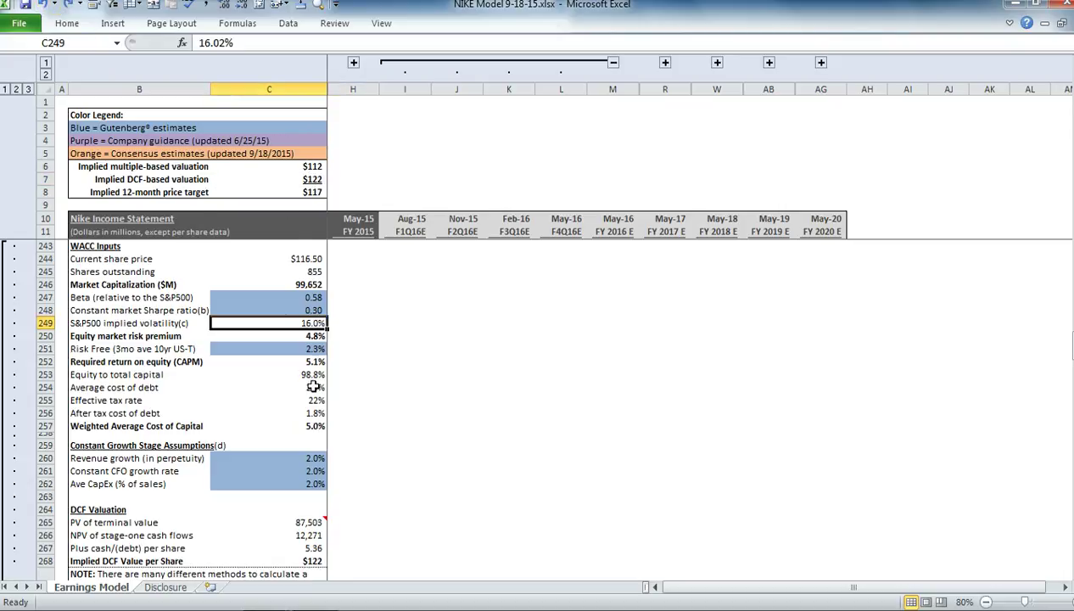
left_click(314, 349)
Expand the Ratios section under Segment Data and set the F1Q16E share repurchase amount to 2,000.
scroll(508, 320, "up", 12)
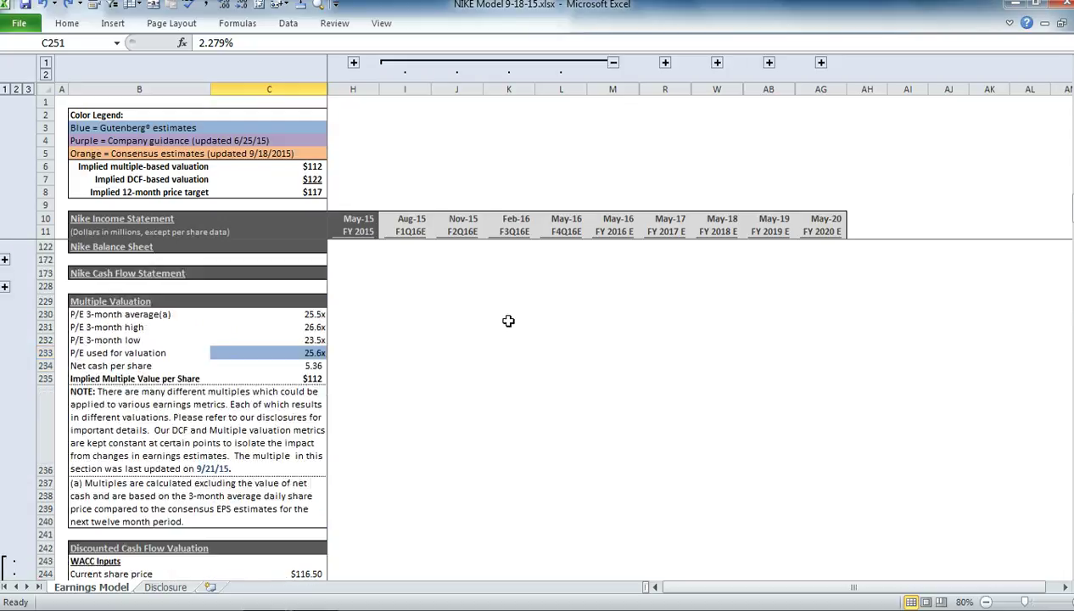
scroll(508, 320, "up", 1)
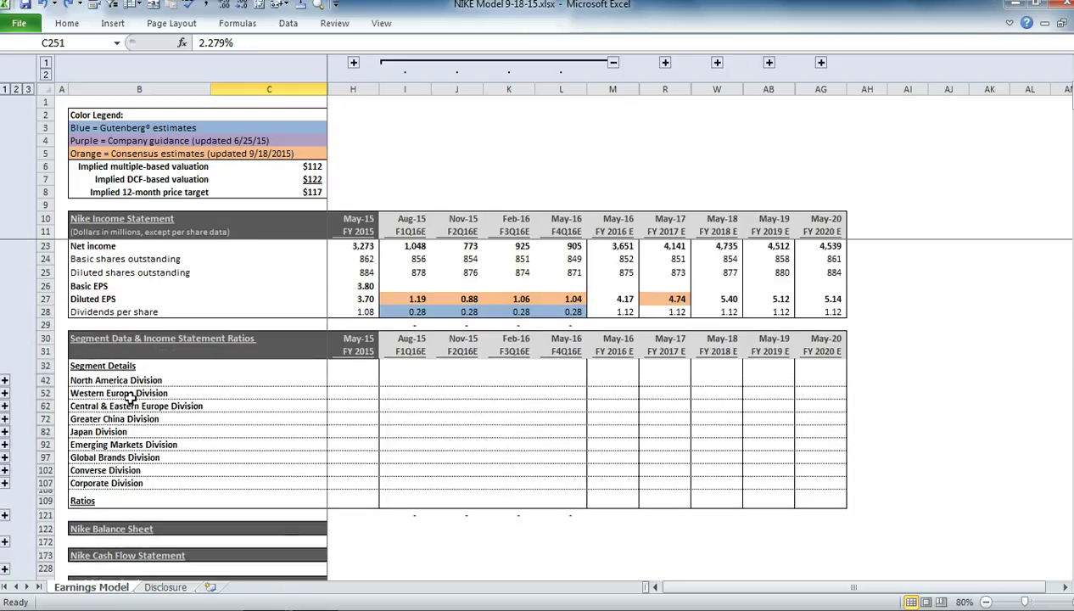
left_click(4, 515)
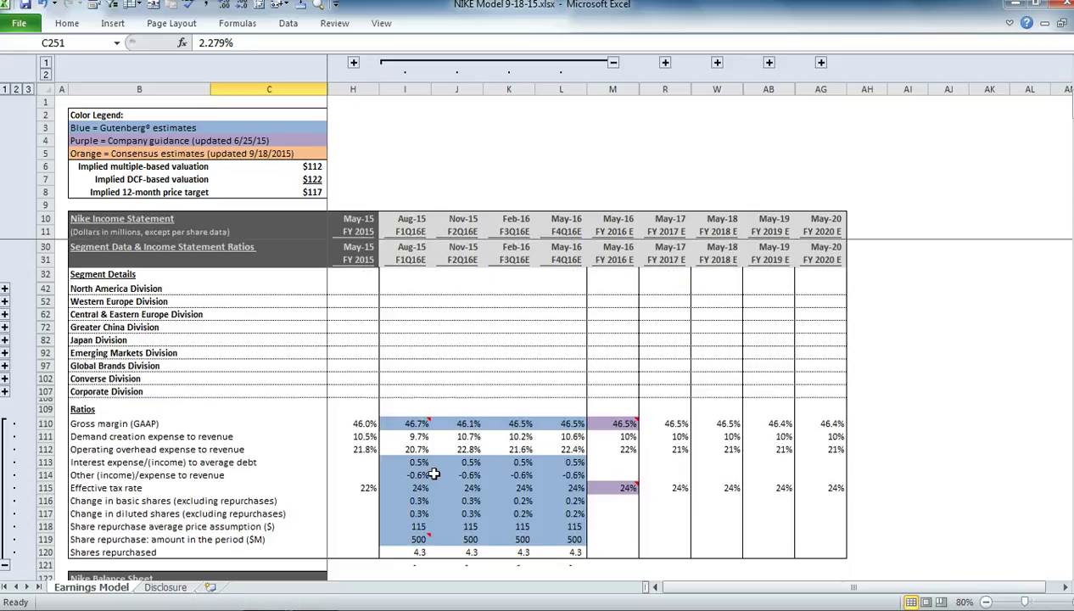
left_click(423, 539)
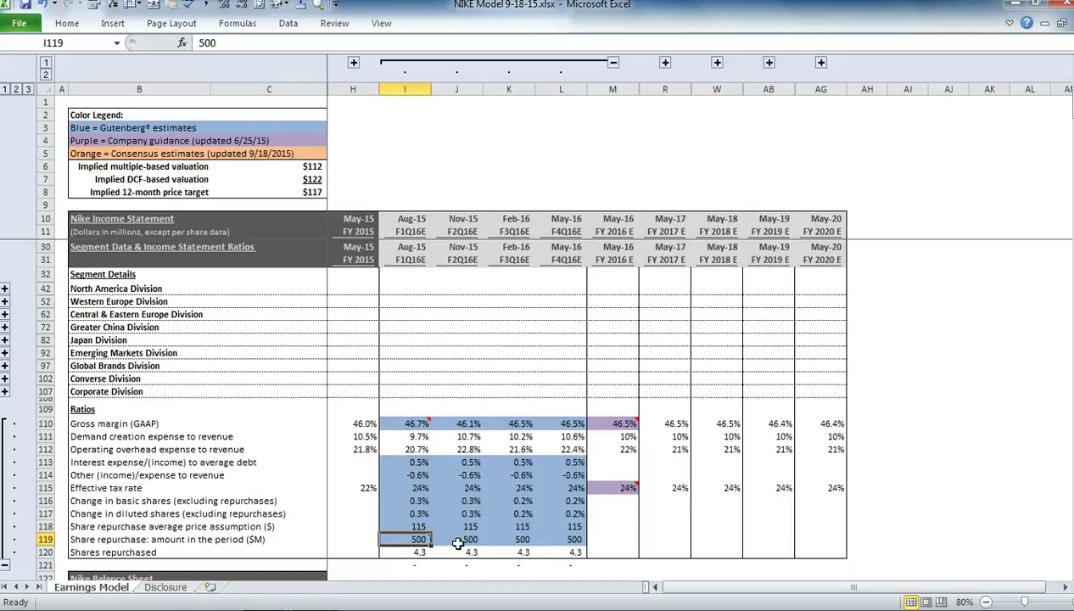
type("2,")
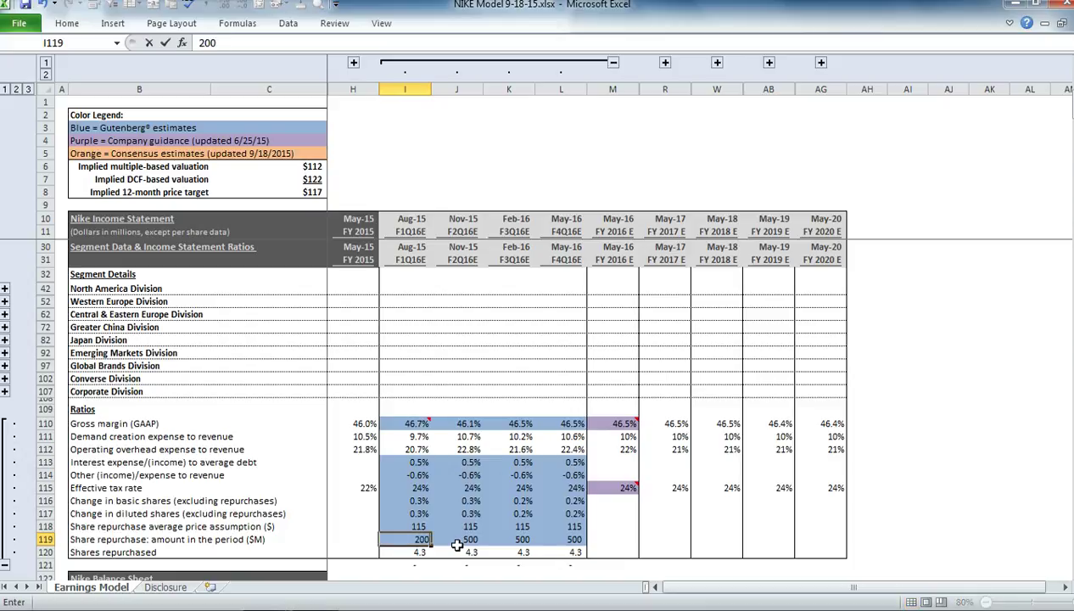
type("000")
Clear the share repurchase amounts for F2Q16E, F3Q16E and F4Q16E.
left_click(457, 544)
key("Delete")
key("Right")
key("Delete")
key("Right")
key("Delete")
key("Right")
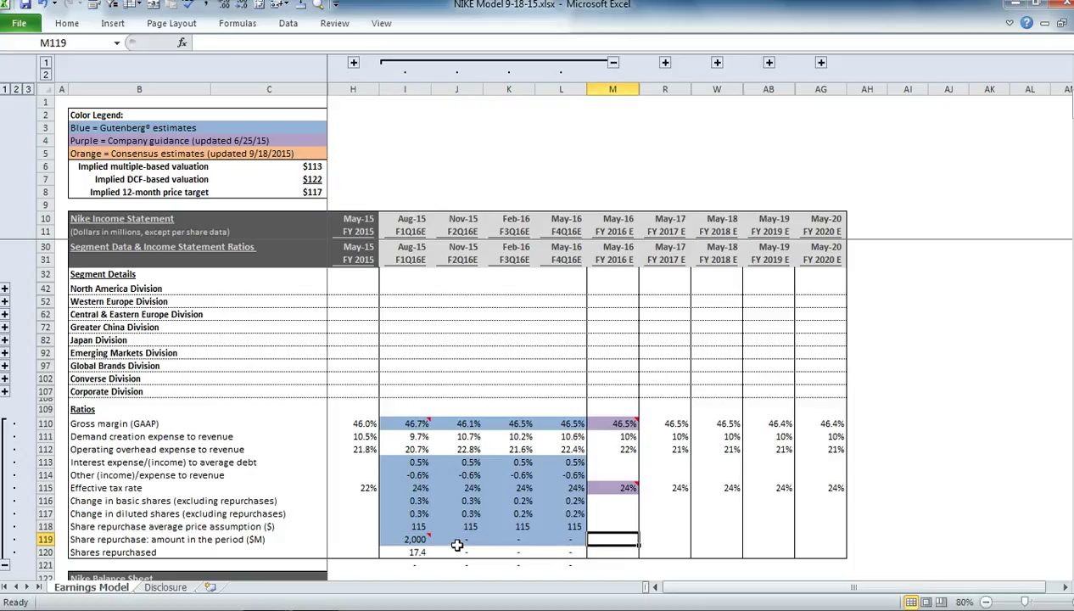
Undo the four share repurchase amount changes for F1Q16E through F4Q16E.
left_click(49, 5)
left_click(49, 5)
left_click(48, 5)
left_click(48, 5)
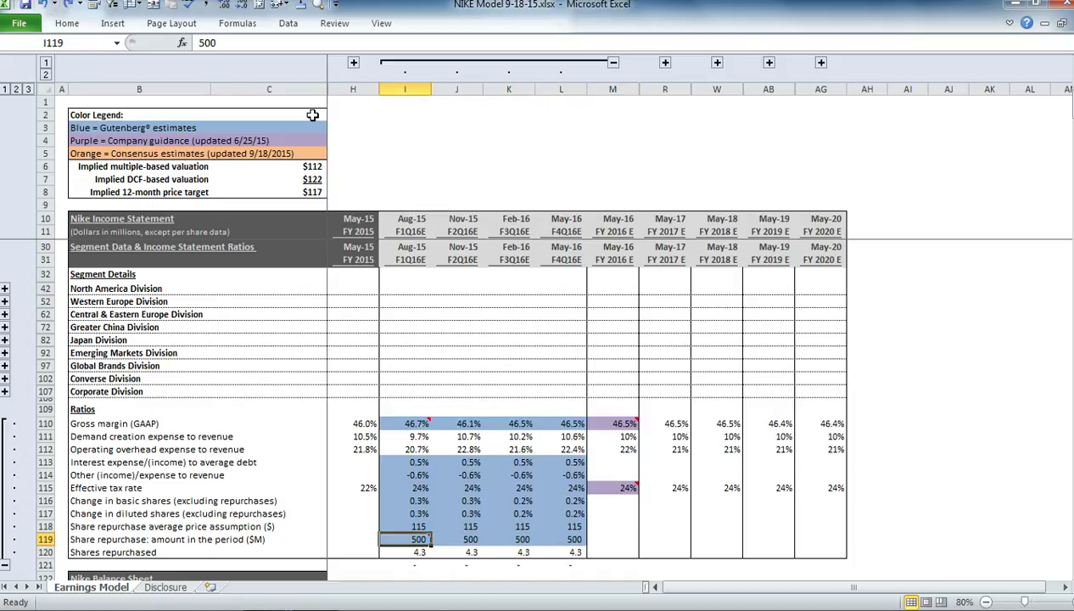